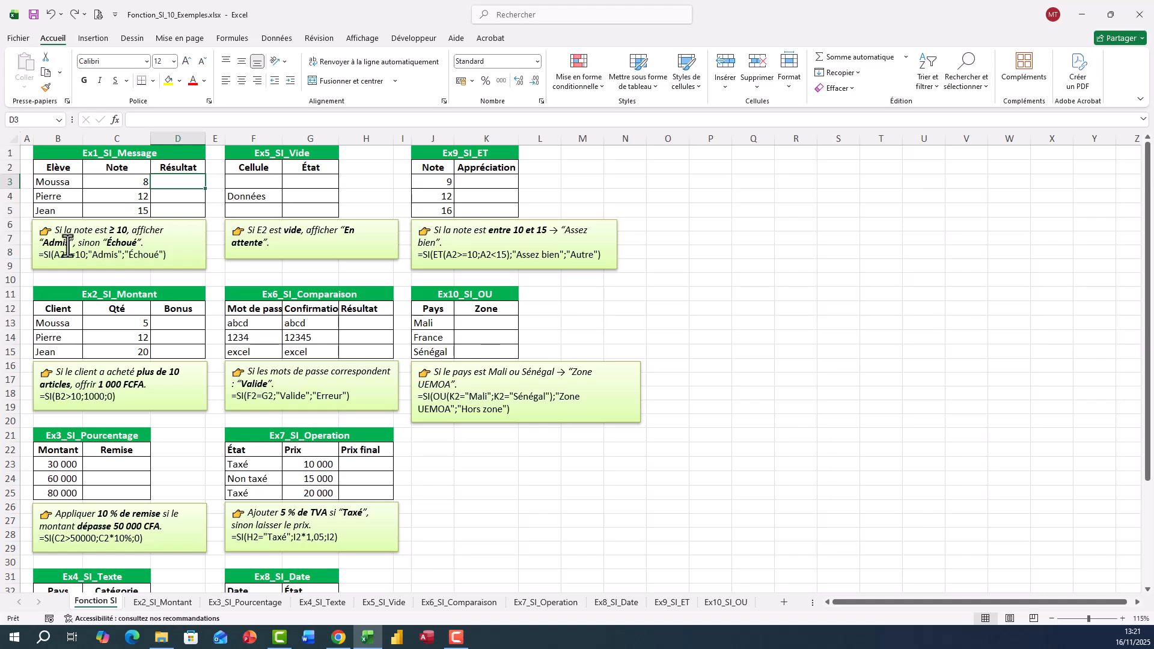
- In D3, enter the result formula =SI(C3>=10;"Admis";"Echoué") for the first pupil in the Ex1_SI_Message table
double_click(122, 243)
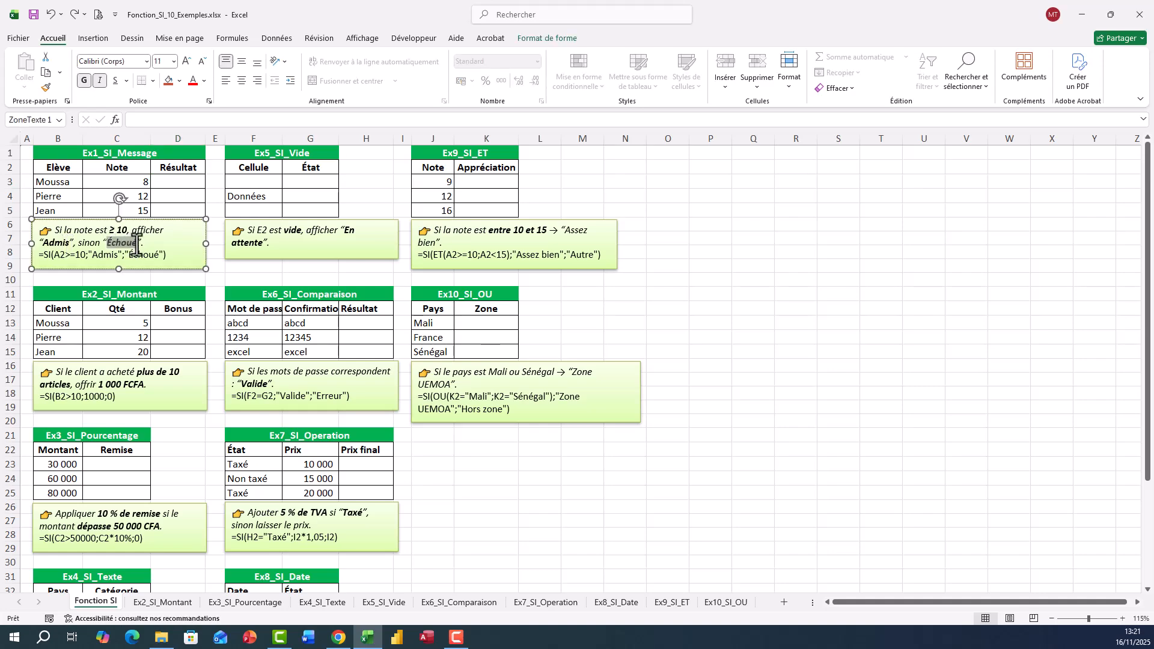
left_click(173, 181)
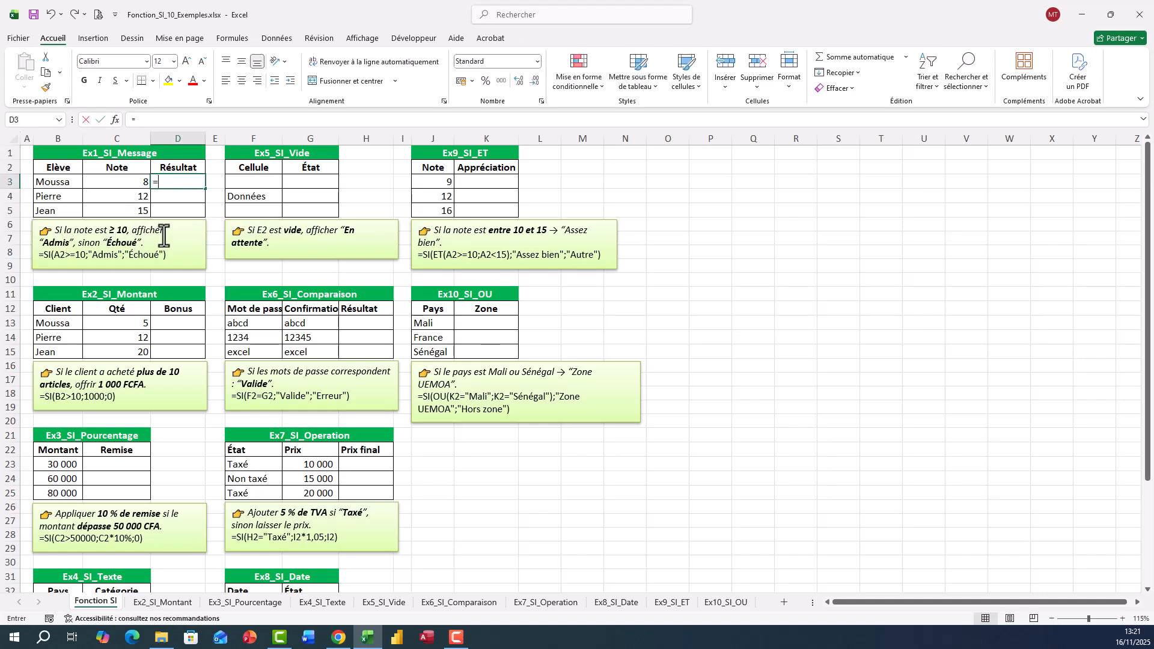
type("=si")
key("Tab")
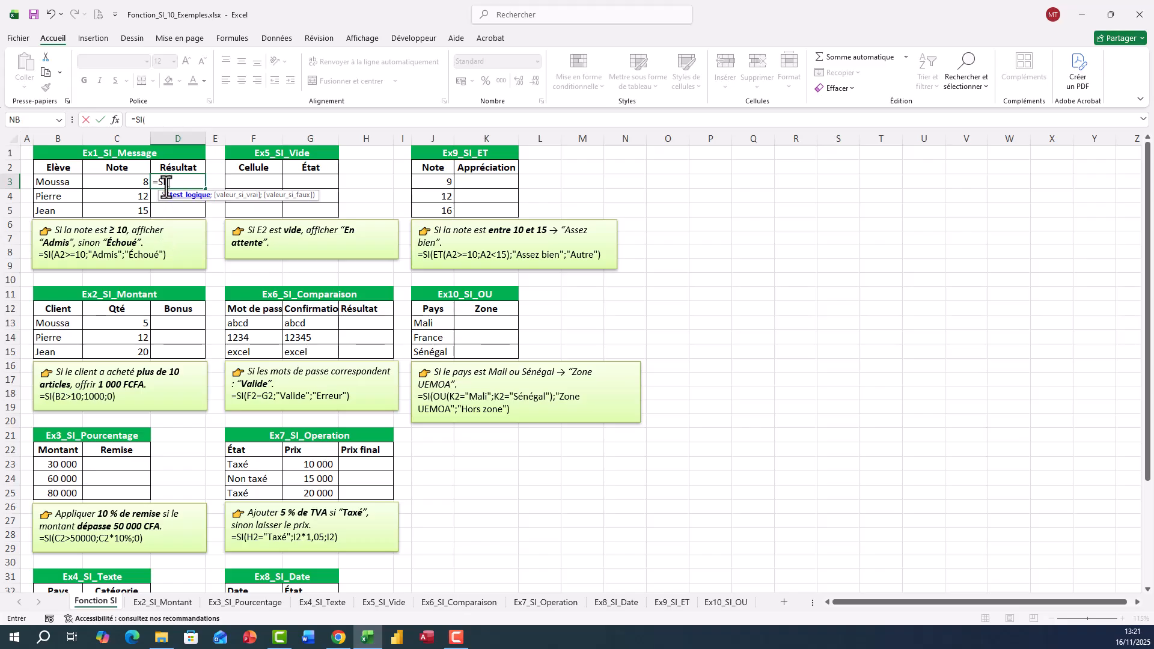
left_click(133, 182)
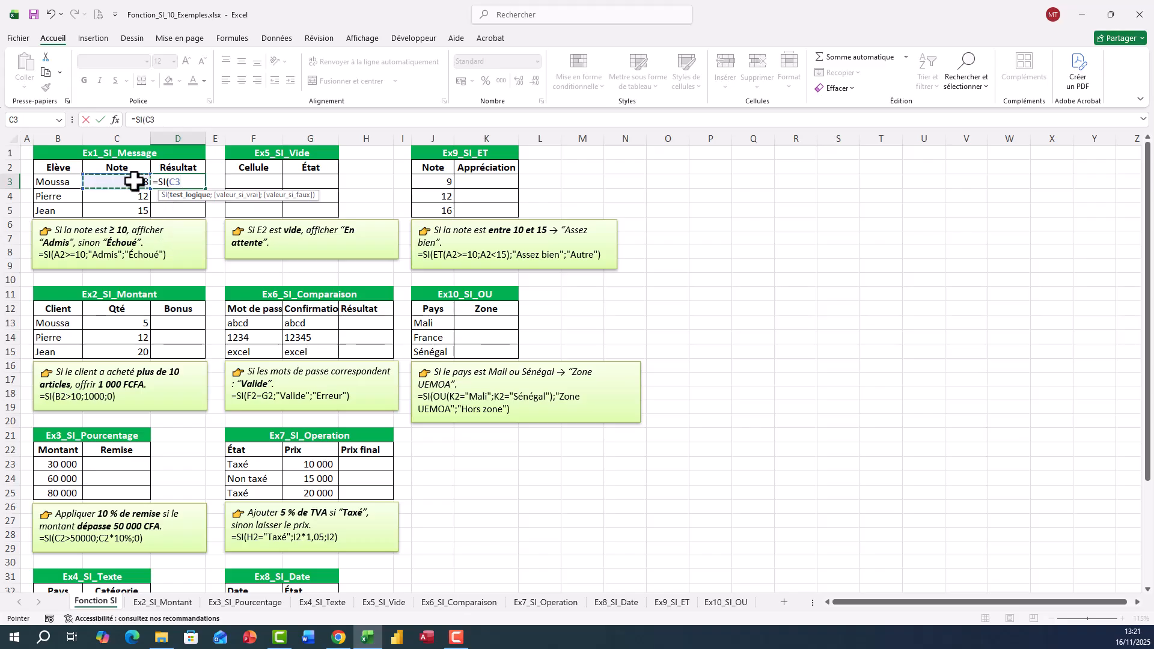
type(">=10;")
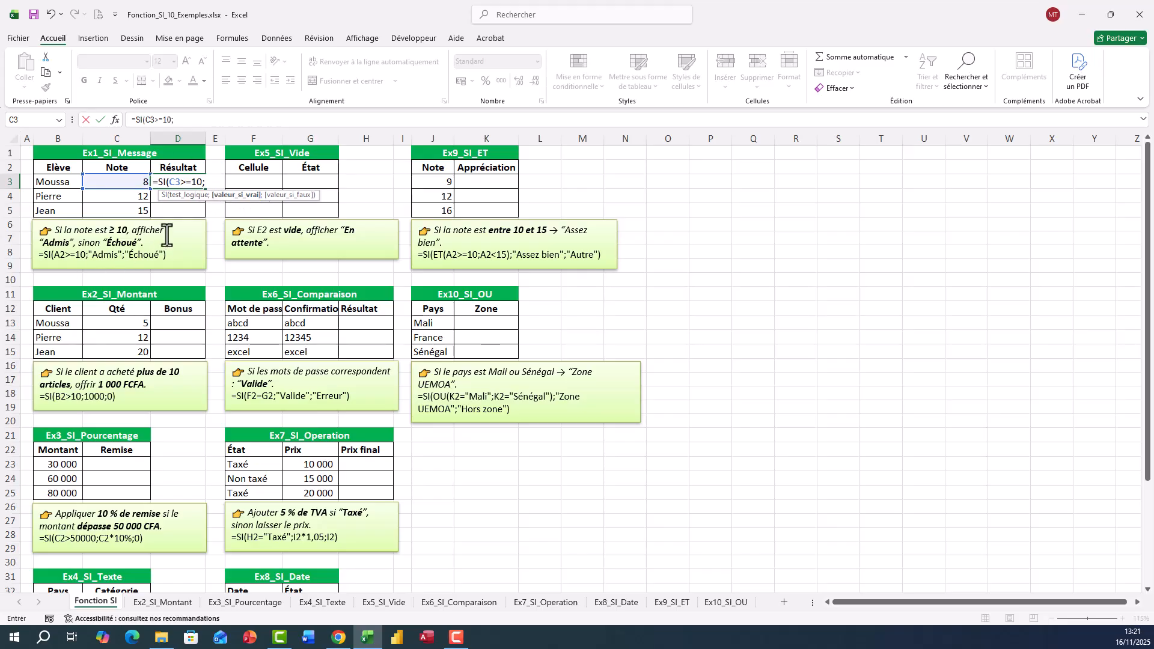
type("\"Admis\";\"")
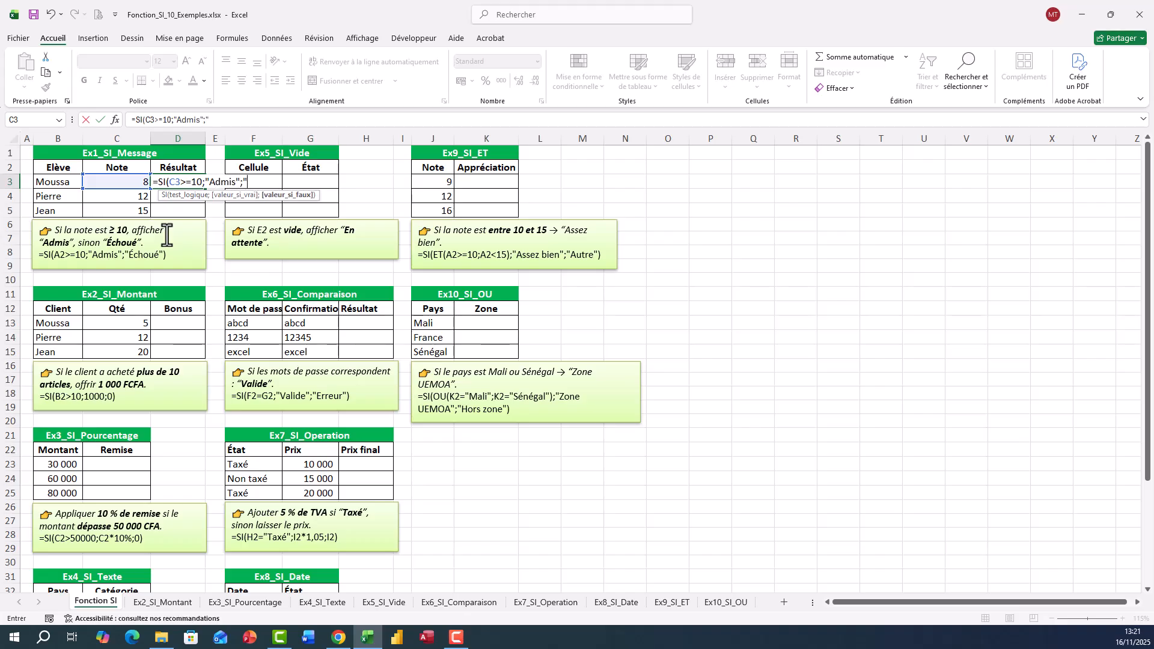
type("Echou")
key("BackSpace")
type("é\")")
key("Return")
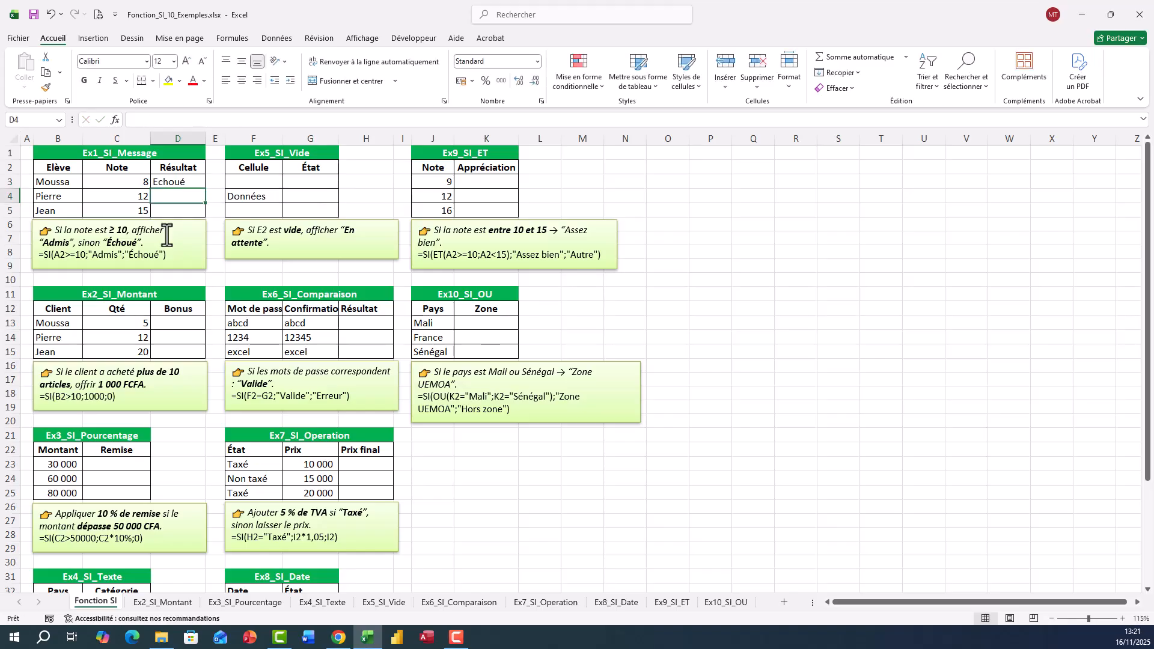
- Copy the result formula from D3 down to D5 and check the results against the grades
left_click(139, 181)
left_click(181, 183)
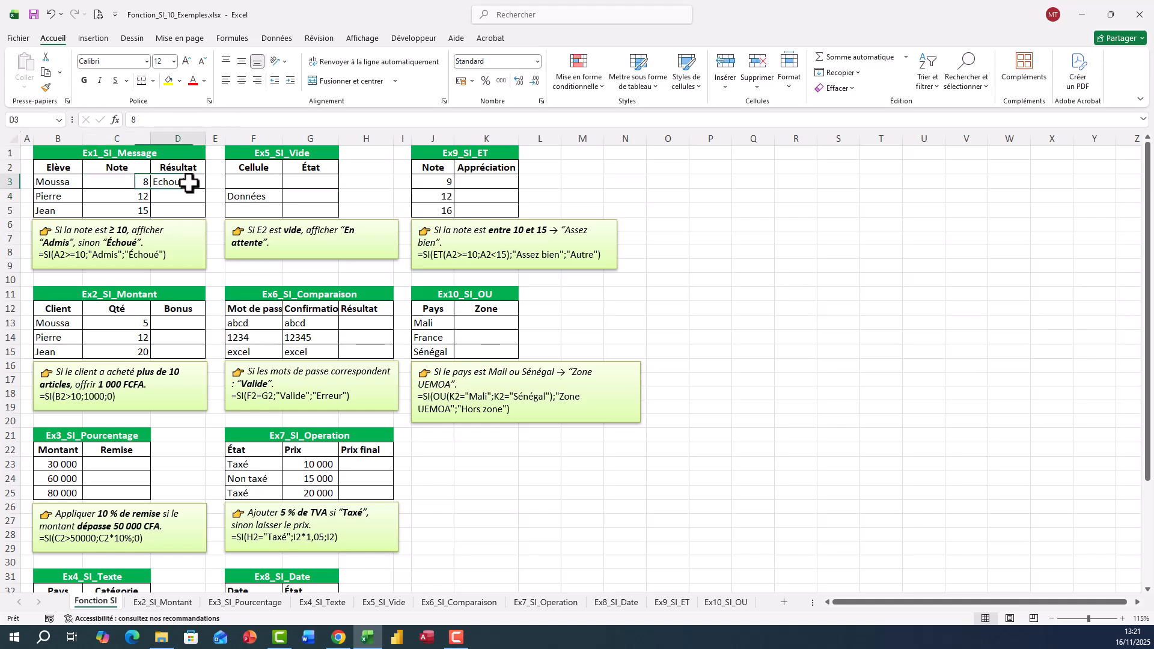
left_click_drag(193, 214, 193, 214)
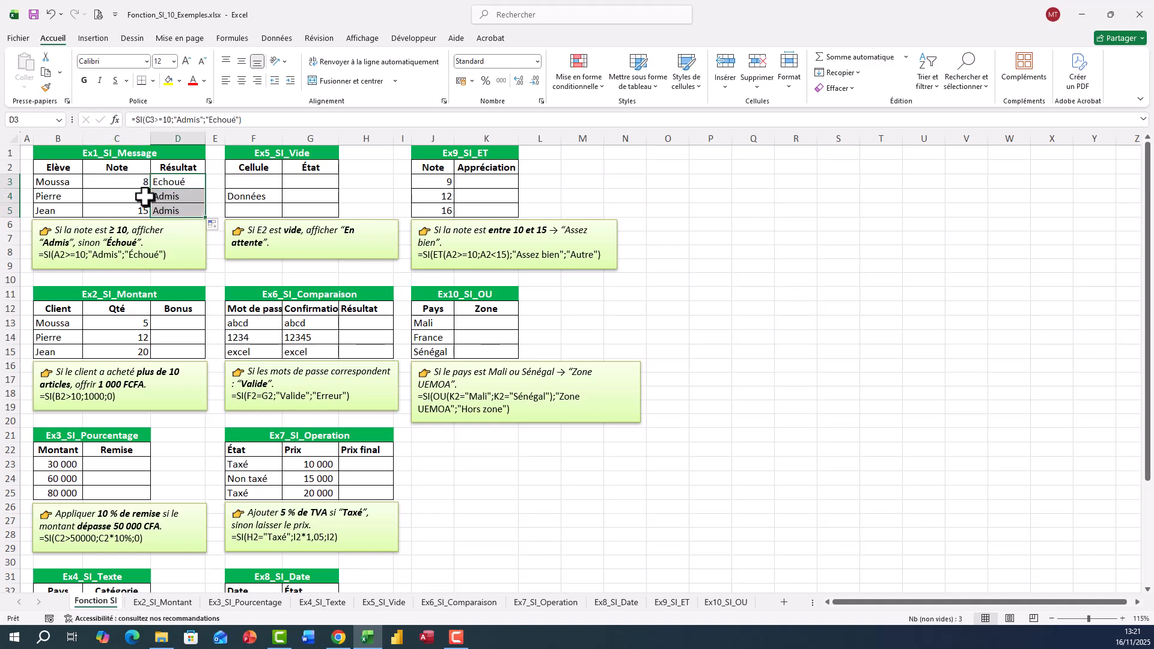
left_click(147, 209)
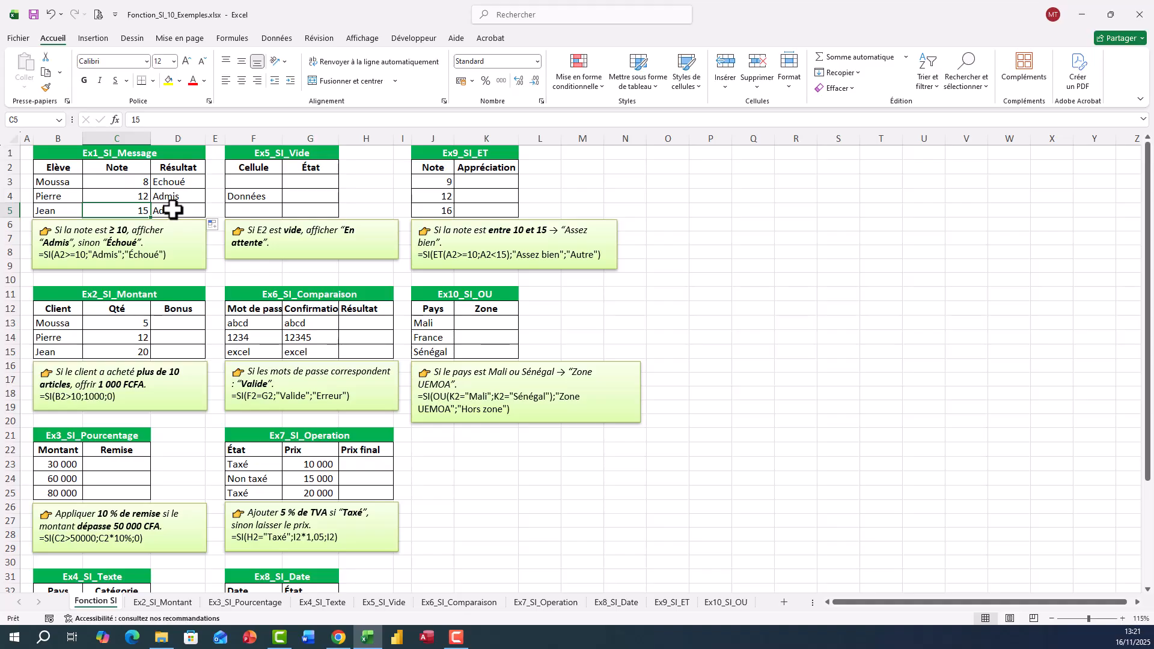
left_click(171, 198)
left_click(171, 210)
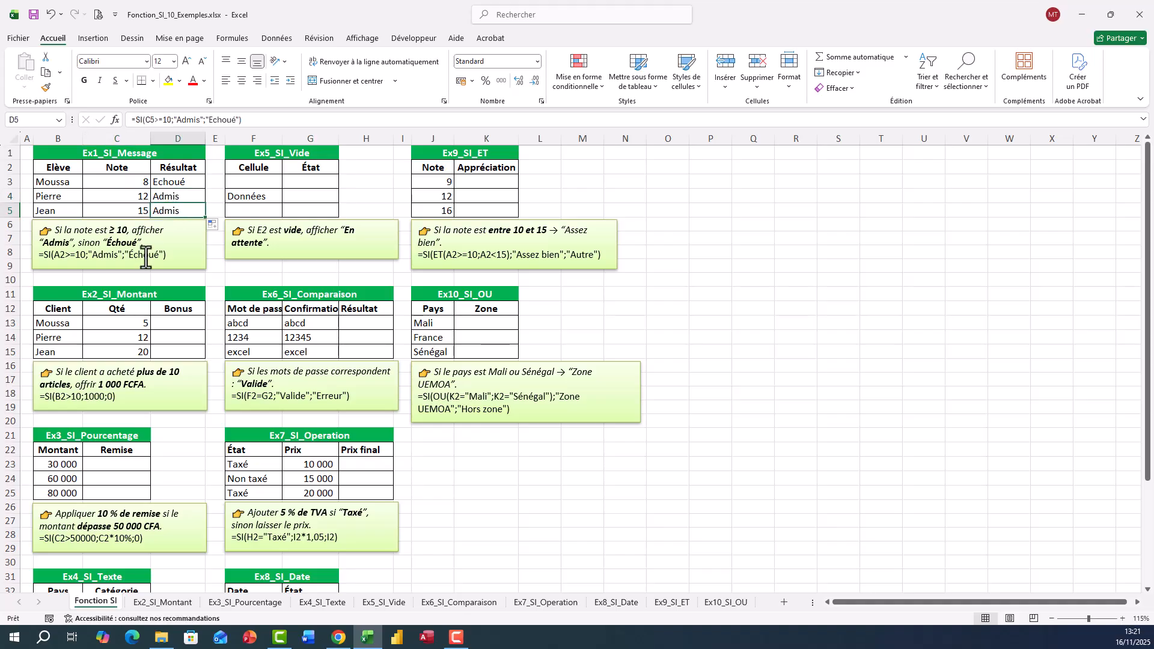
- In D13, enter the bonus formula =SI(C13>10;1000;0) for the first client in the Ex2_SI_Montant table
scroll(111, 306, "down", 2)
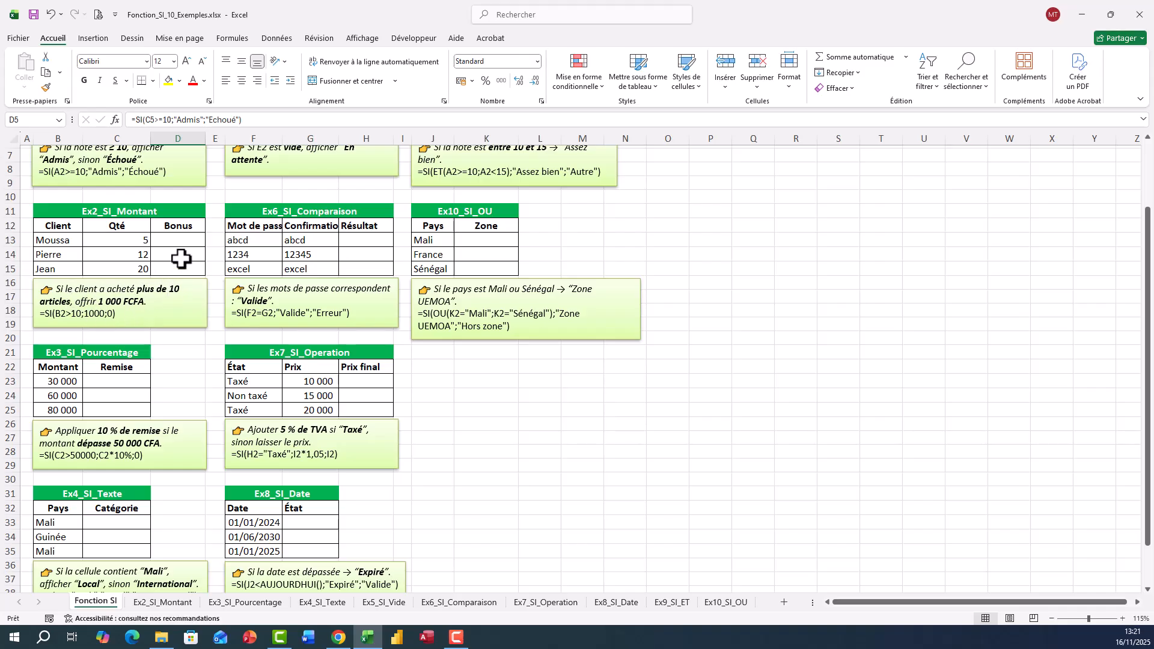
left_click(176, 240)
type("=SI(")
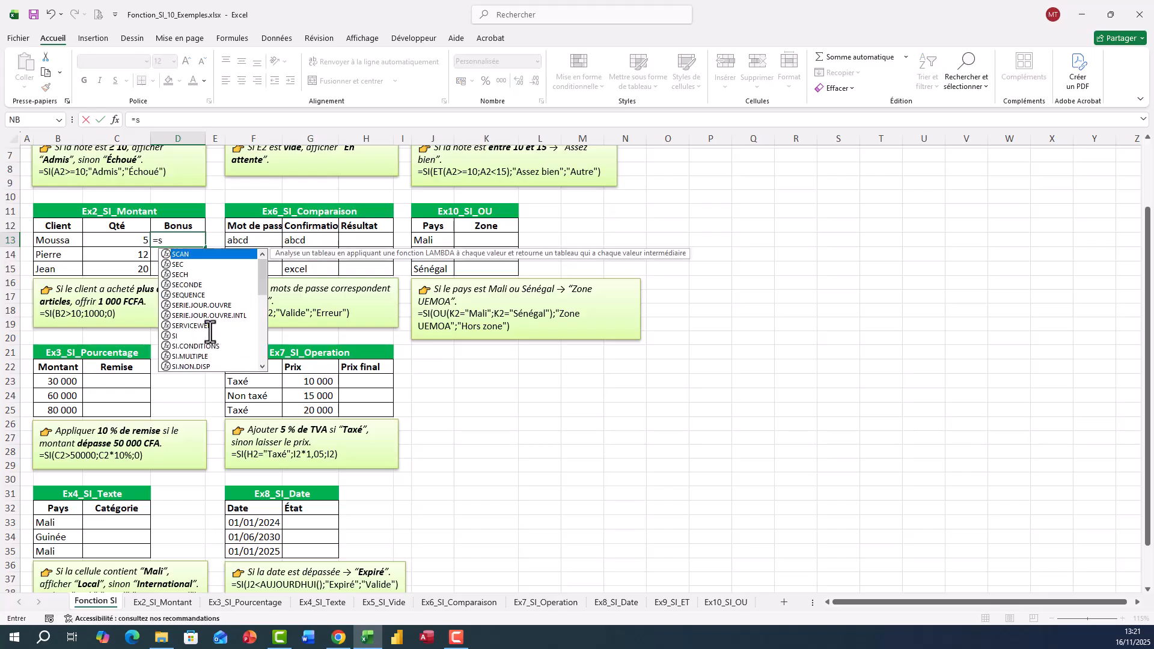
left_click(134, 239)
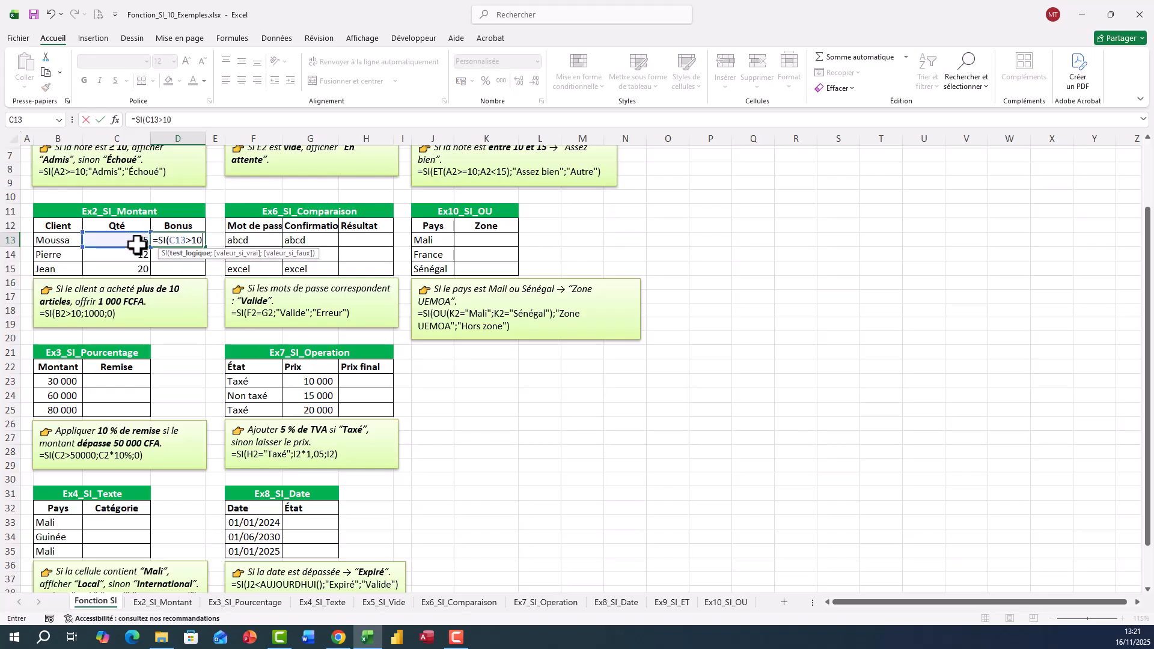
type(">10;1000")
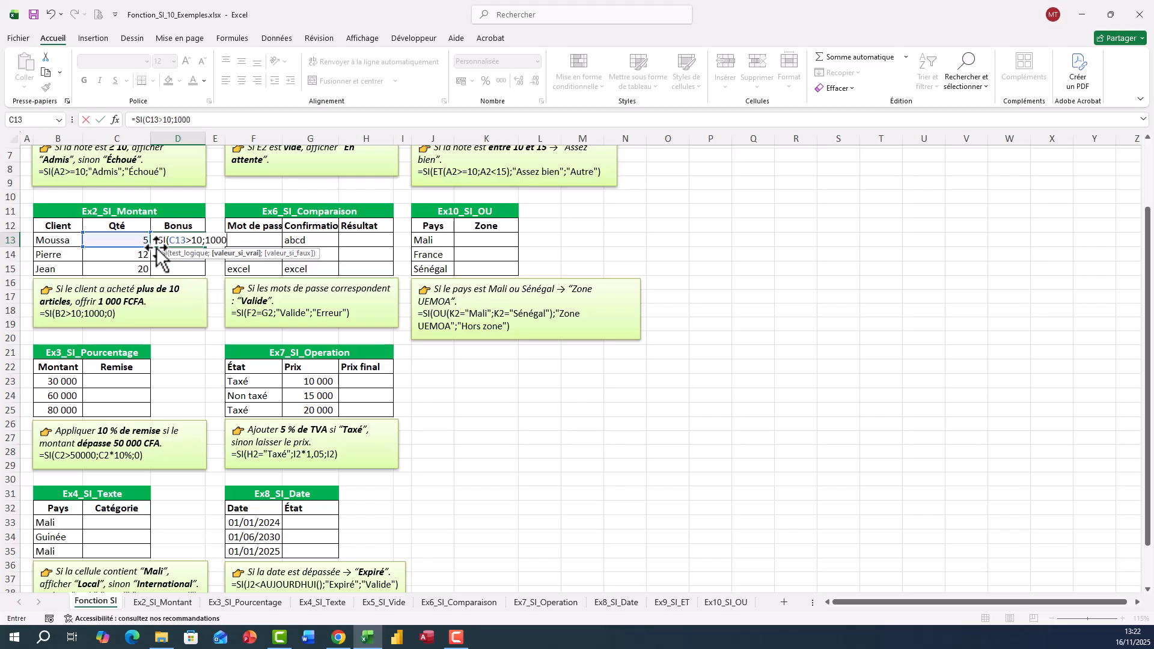
type(";0)")
key("Return")
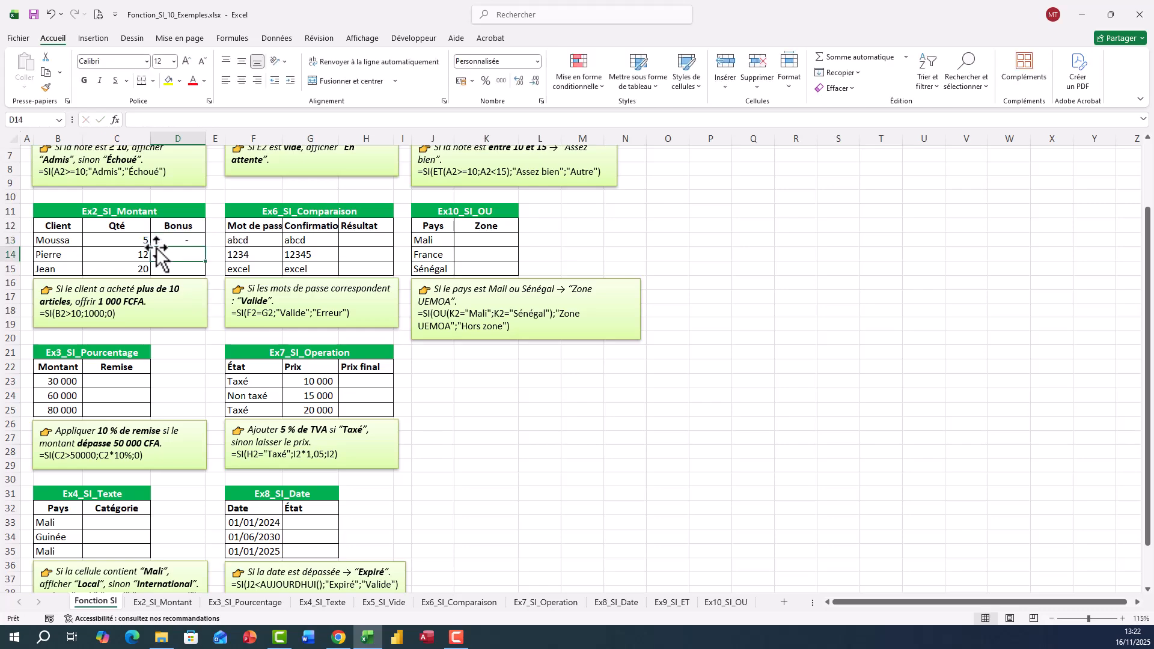
- Fill the bonus formula from D13 down to D15 and check it against the quantities
left_click(196, 243)
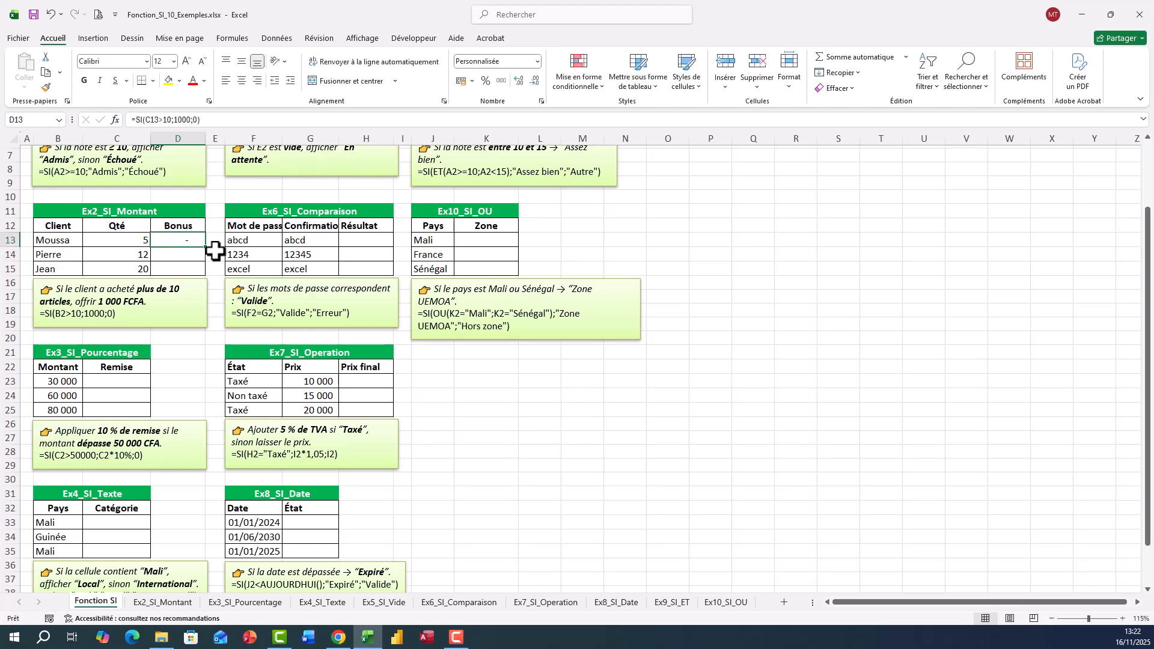
left_click_drag(204, 247, 201, 270)
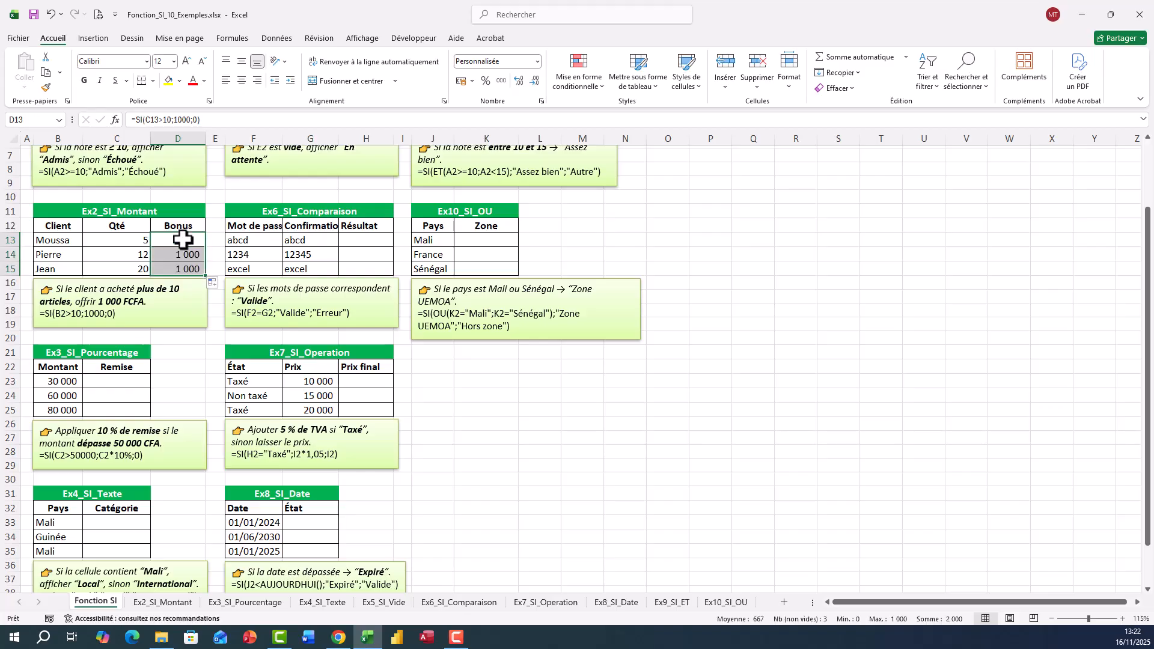
left_click(131, 255)
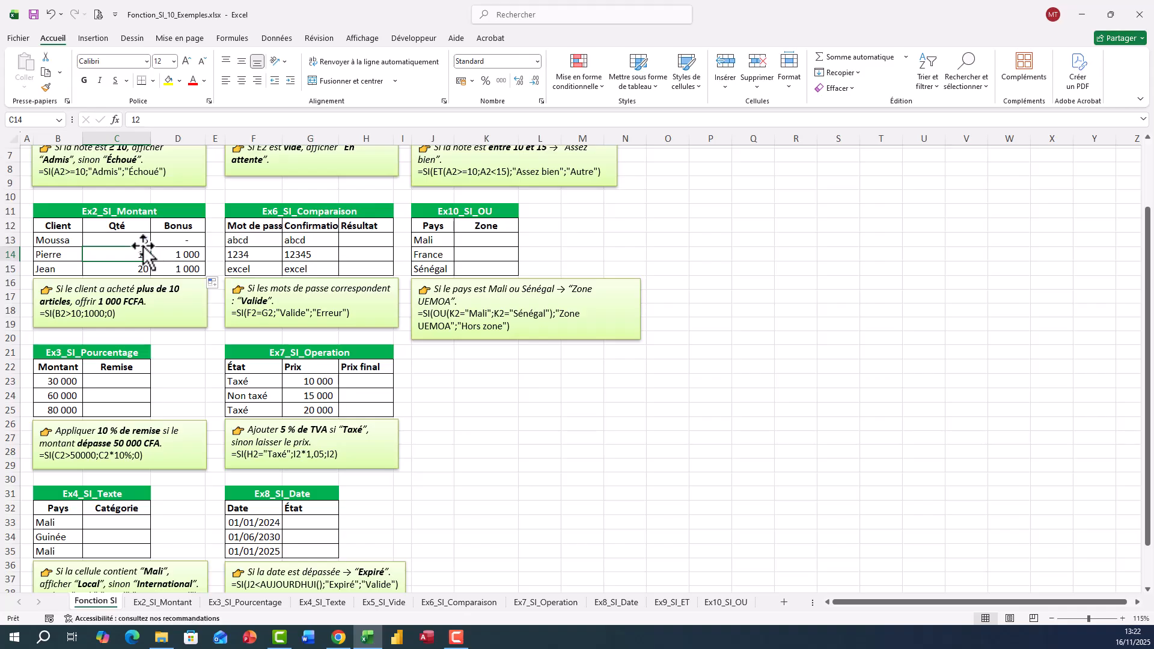
- In C23, enter the discount formula =SI(B23>50000;B23*10%;0) for the first amount in the Ex3_SI_Pourcentage table
scroll(144, 360, "down", 3)
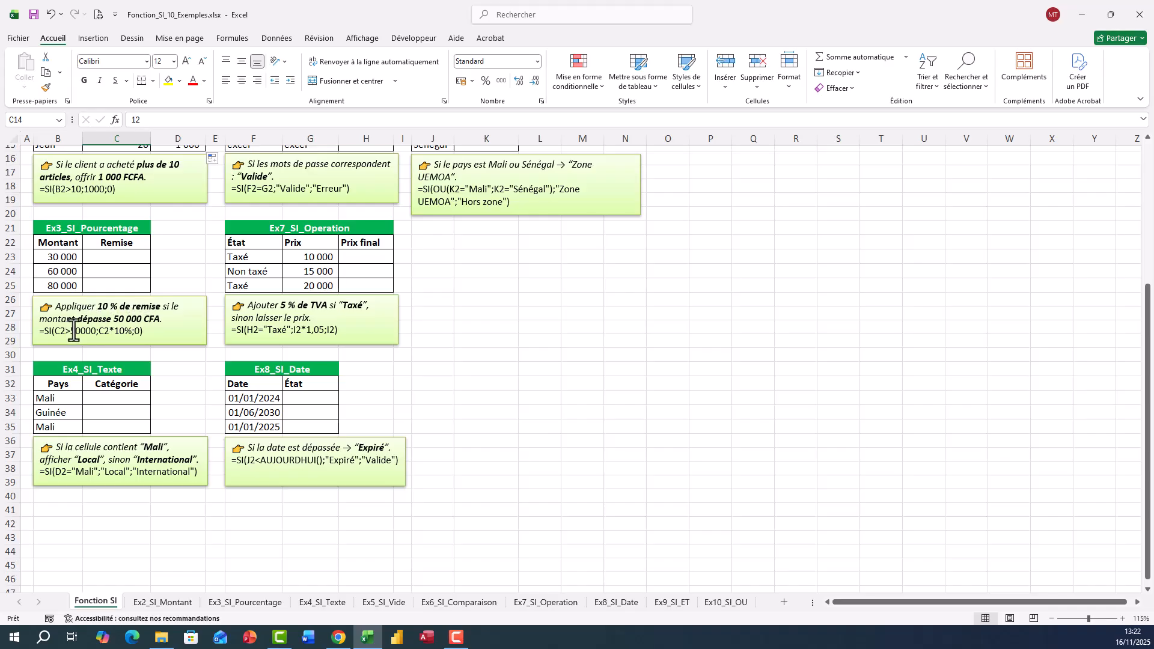
left_click(114, 261)
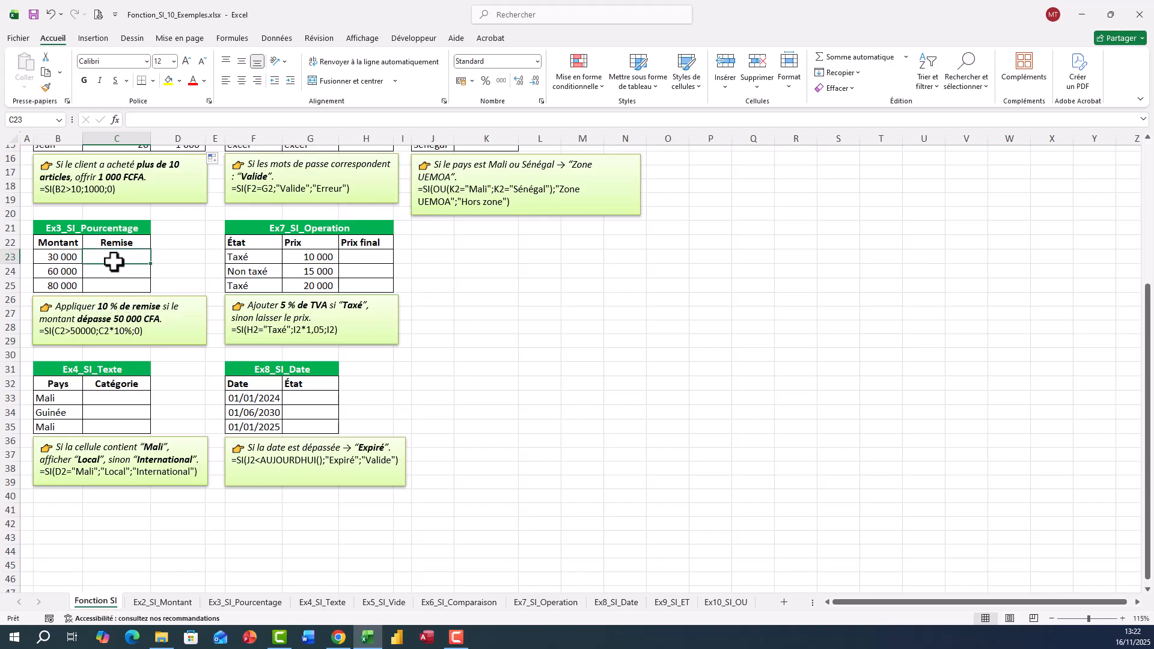
type("=SI(")
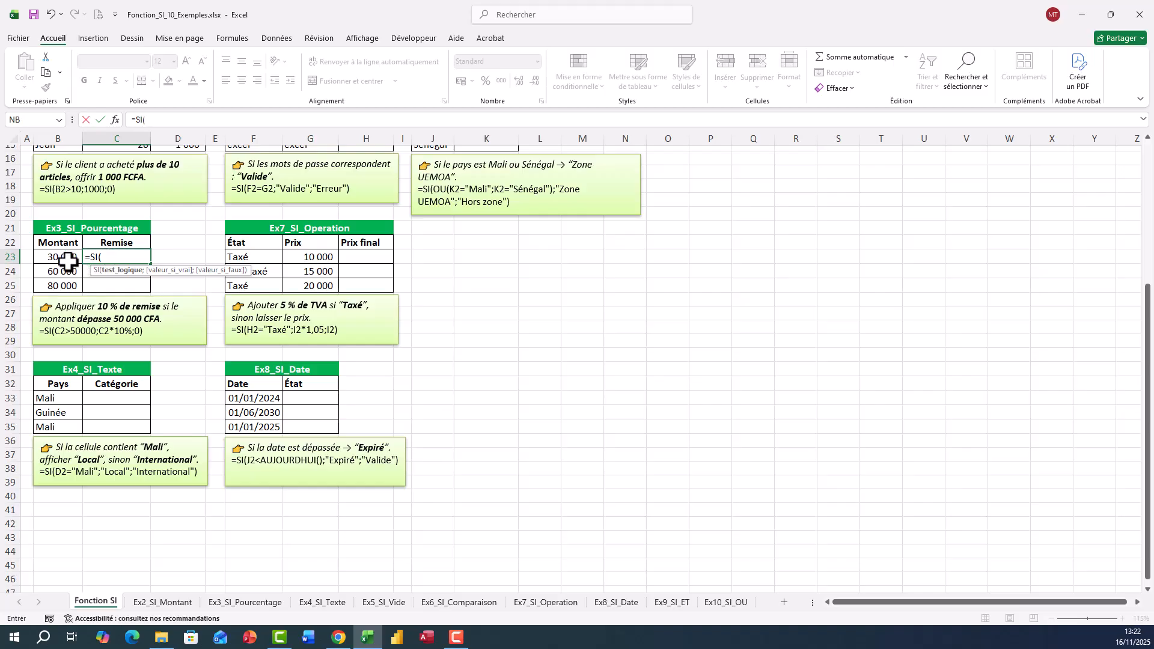
left_click(67, 260)
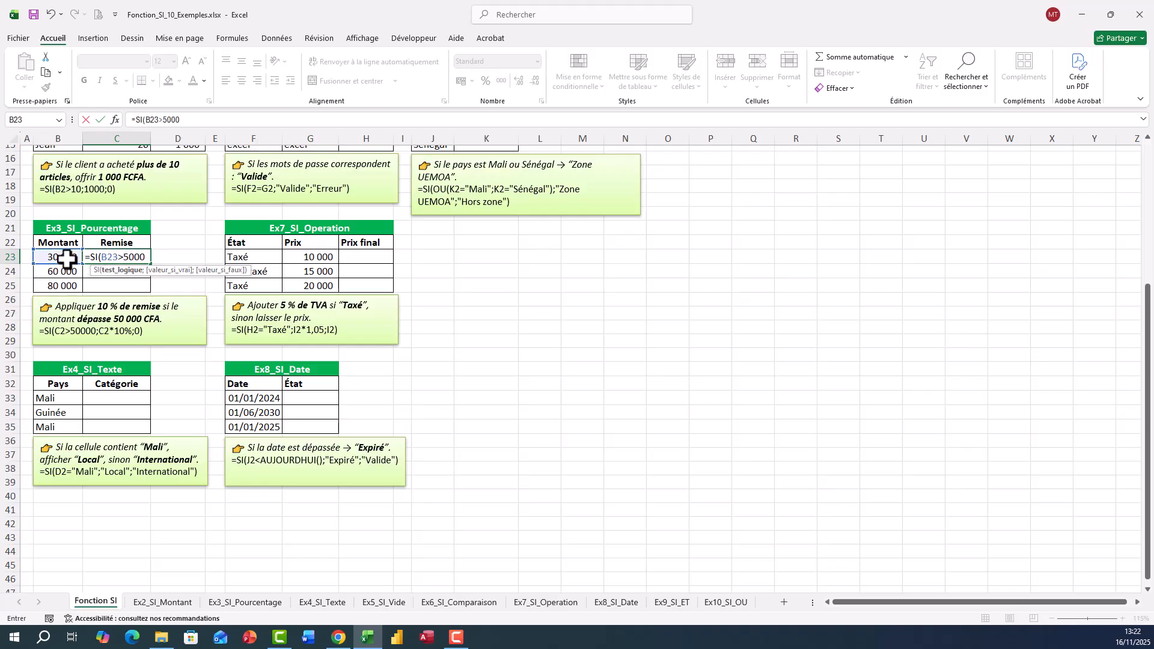
type(">50000;")
left_click(61, 257)
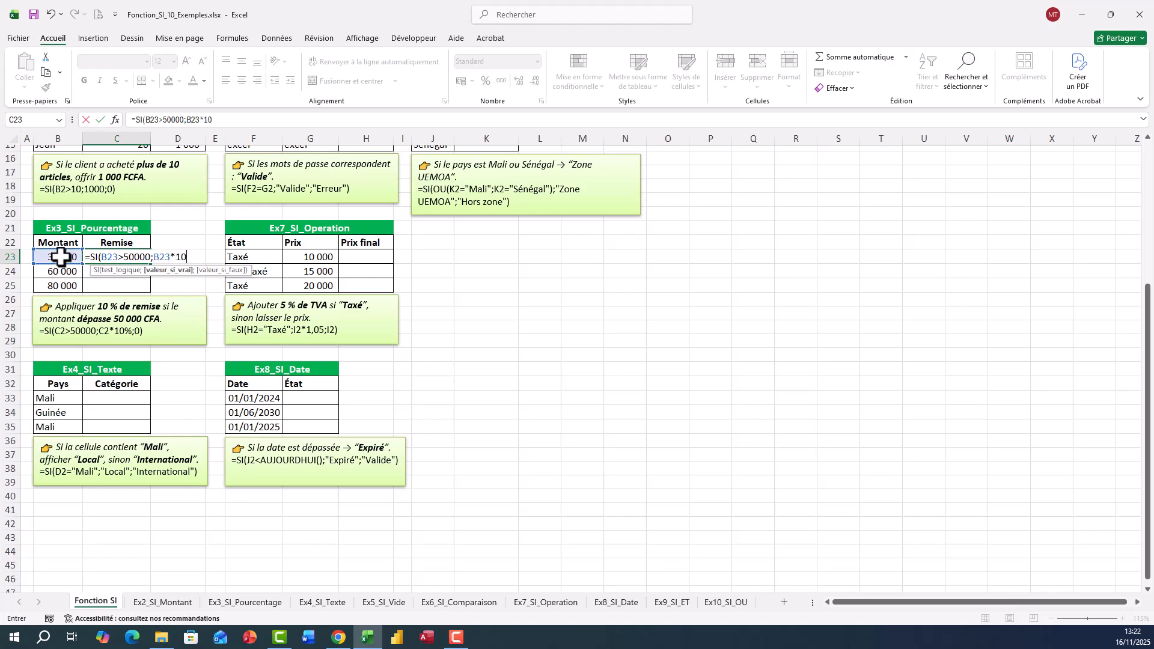
type("*10%;0)")
key("Return")
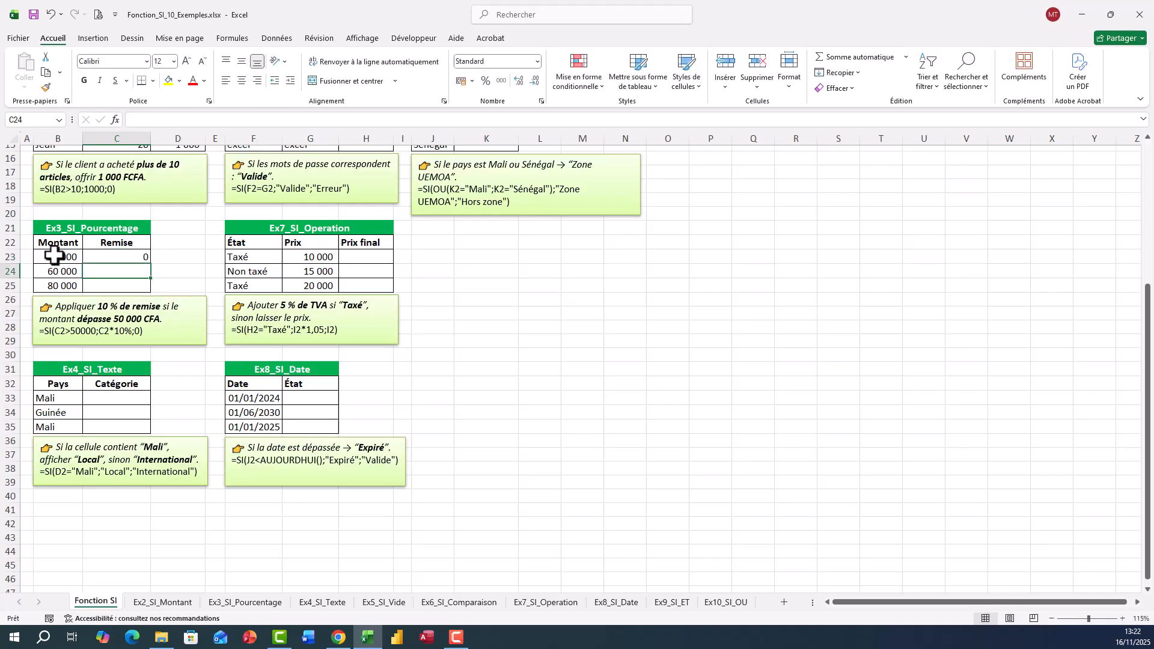
- Extend the discount formula from C23 down to C25 and check the copied cells
left_click(127, 257)
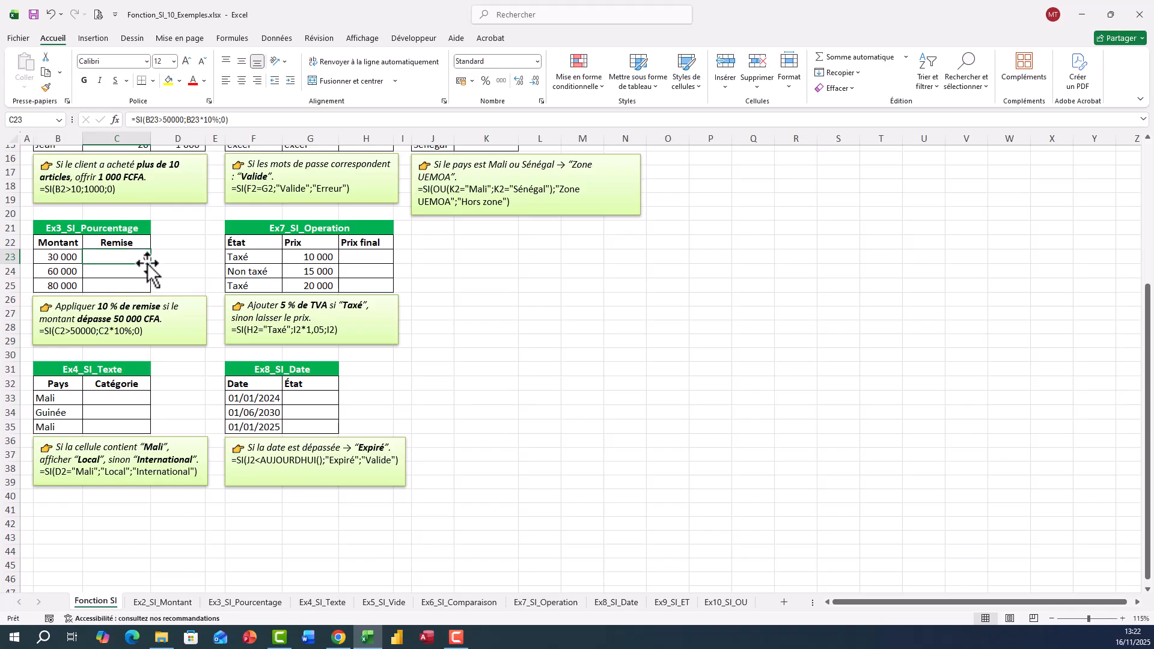
left_click_drag(148, 263, 150, 289)
left_click(133, 274)
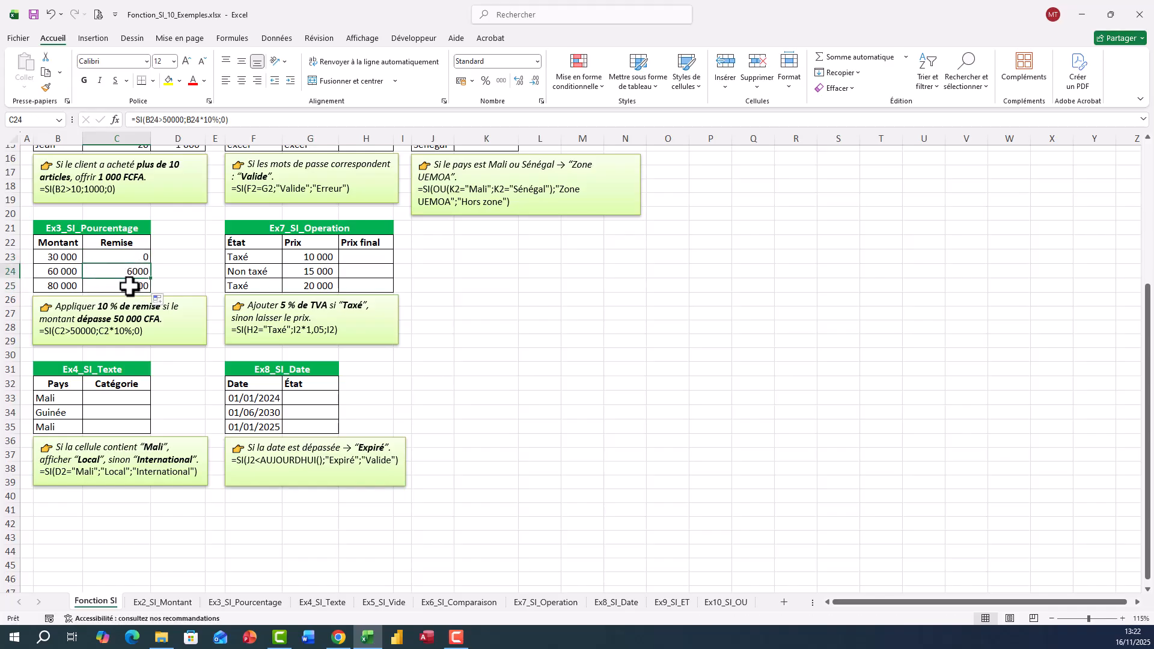
left_click(131, 287)
- In C33, enter the category formula =SI(B33="Mali";"Local";"International") for the first country in the Ex4_SI_Texte table
scroll(81, 369, "down", 2)
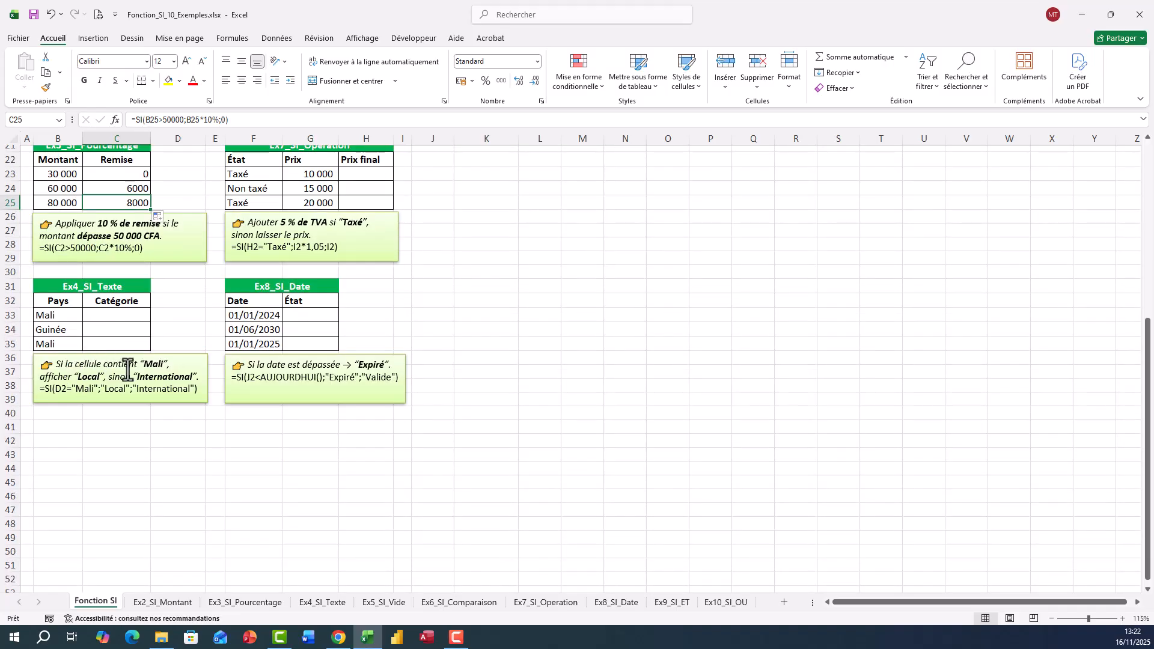
left_click(54, 315)
left_click(115, 316)
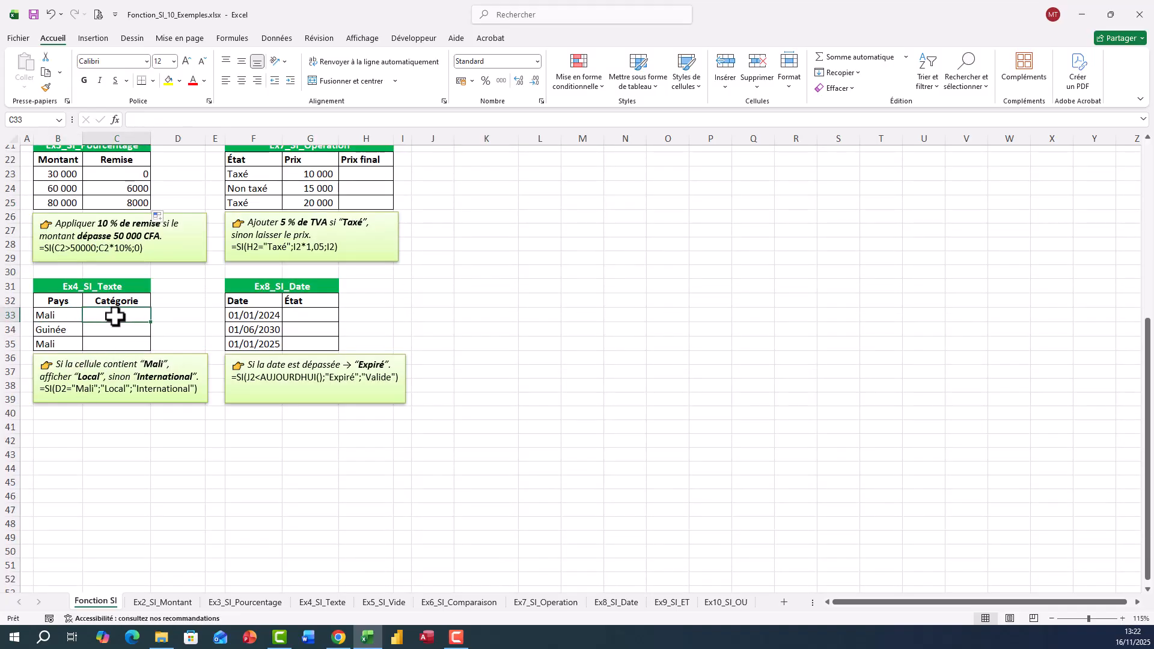
left_click(57, 330)
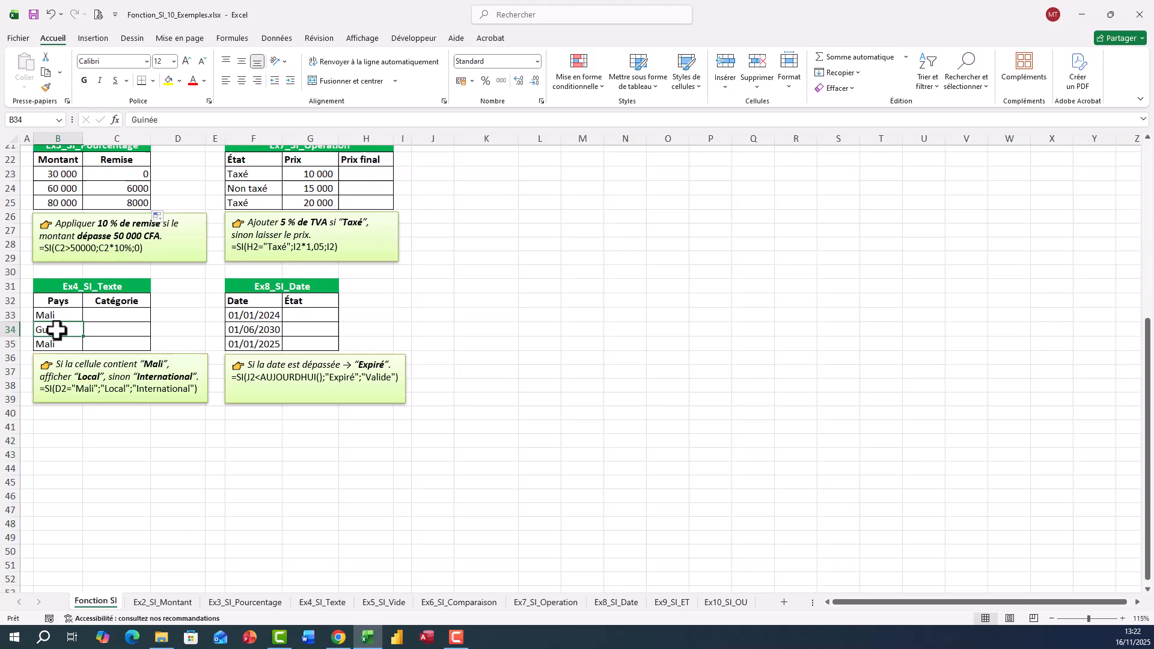
left_click(116, 331)
left_click(112, 314)
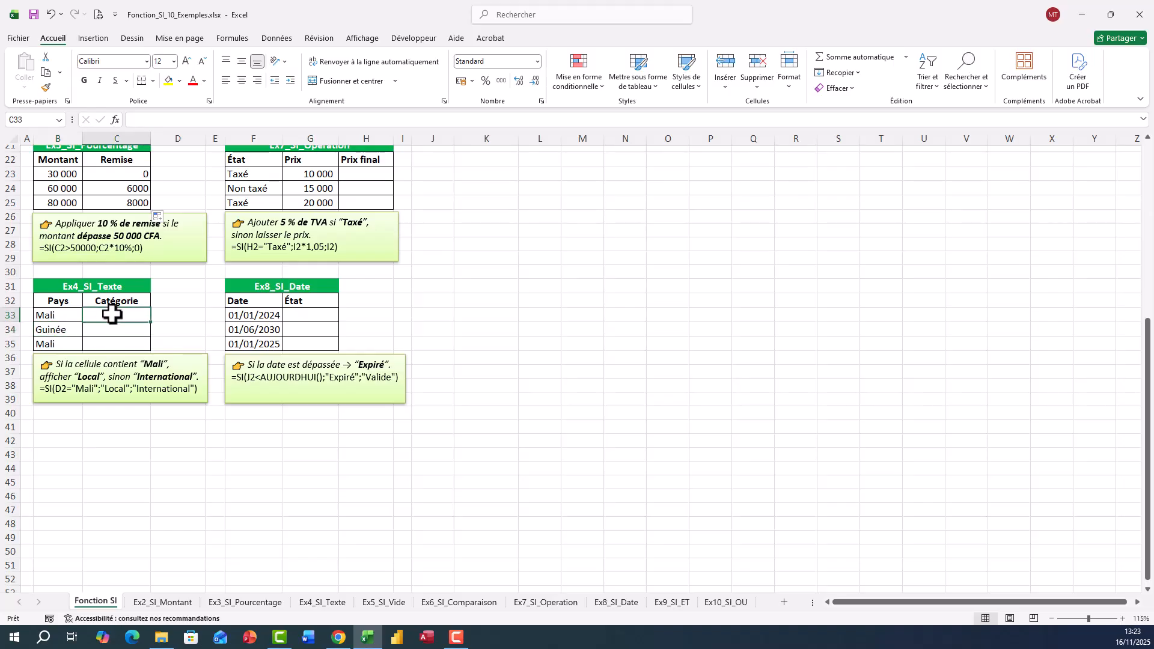
type("=SI(")
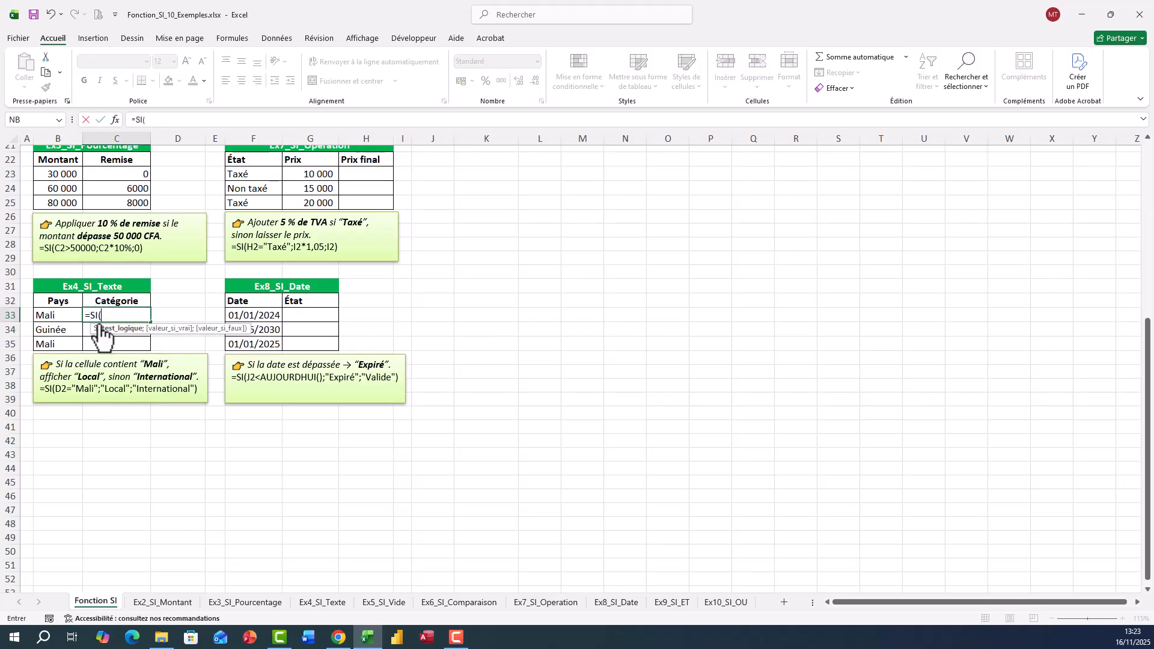
left_click(56, 320)
type("=")
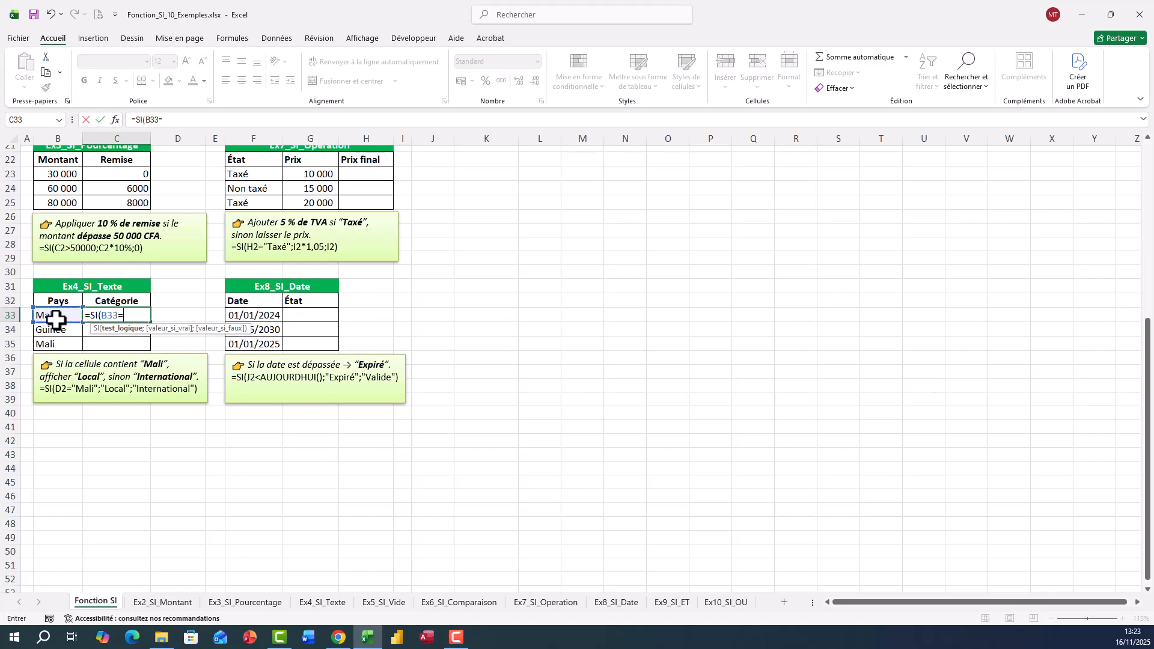
type("\"Mali\";")
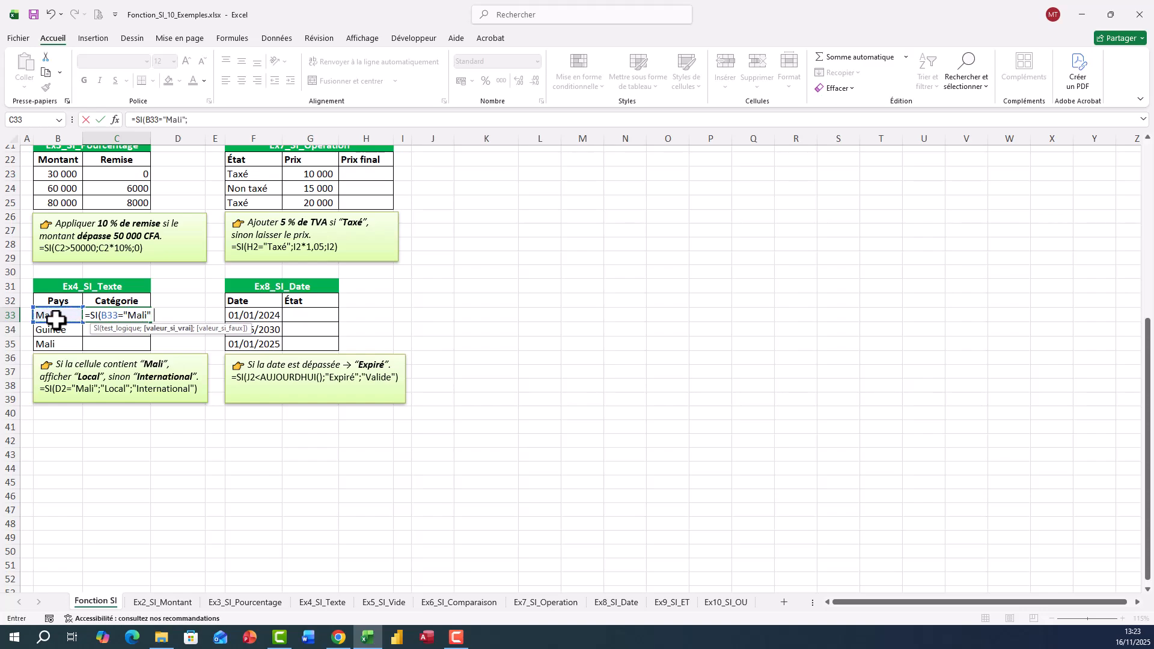
type("\"Local\";")
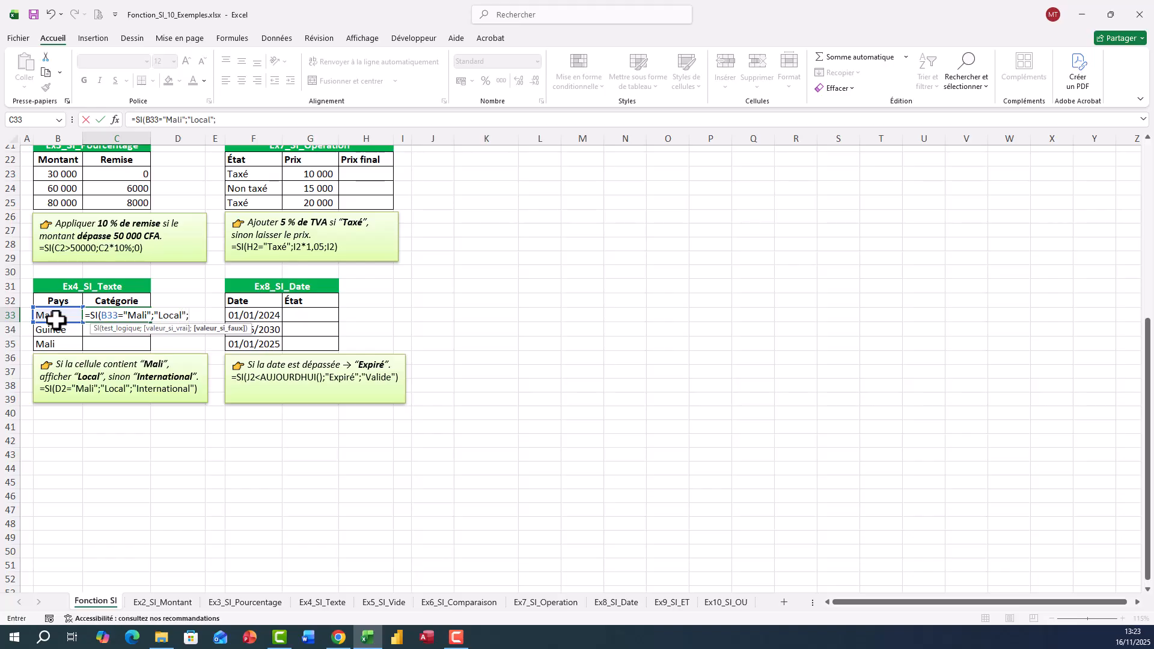
type("\"International")
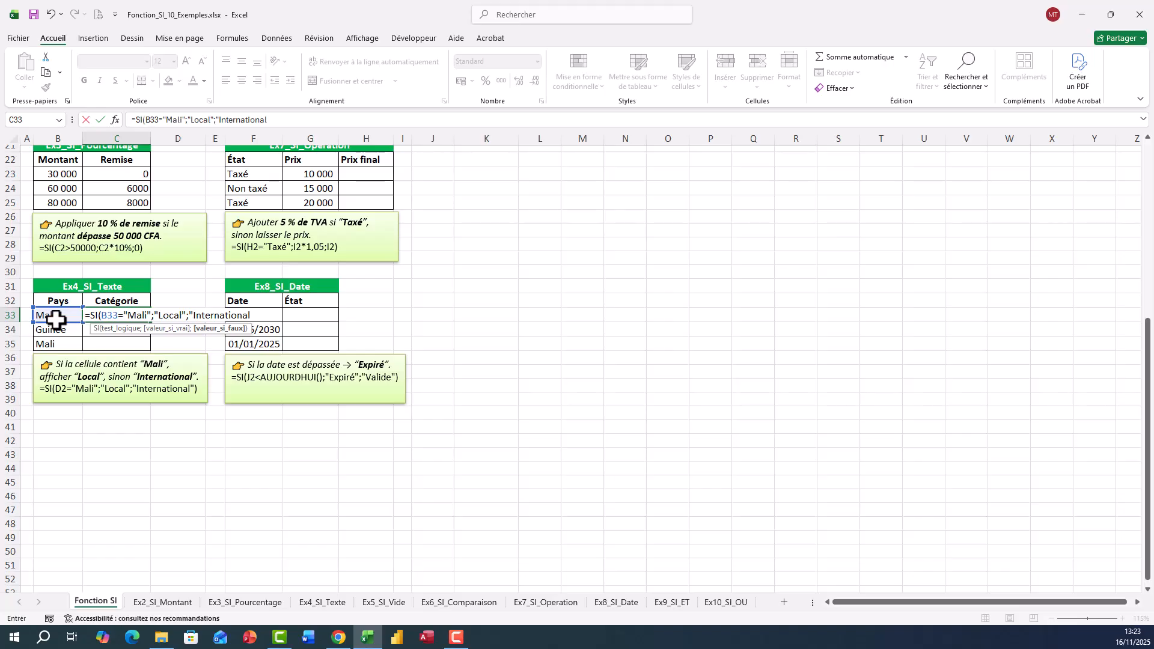
type("\")")
key("Return")
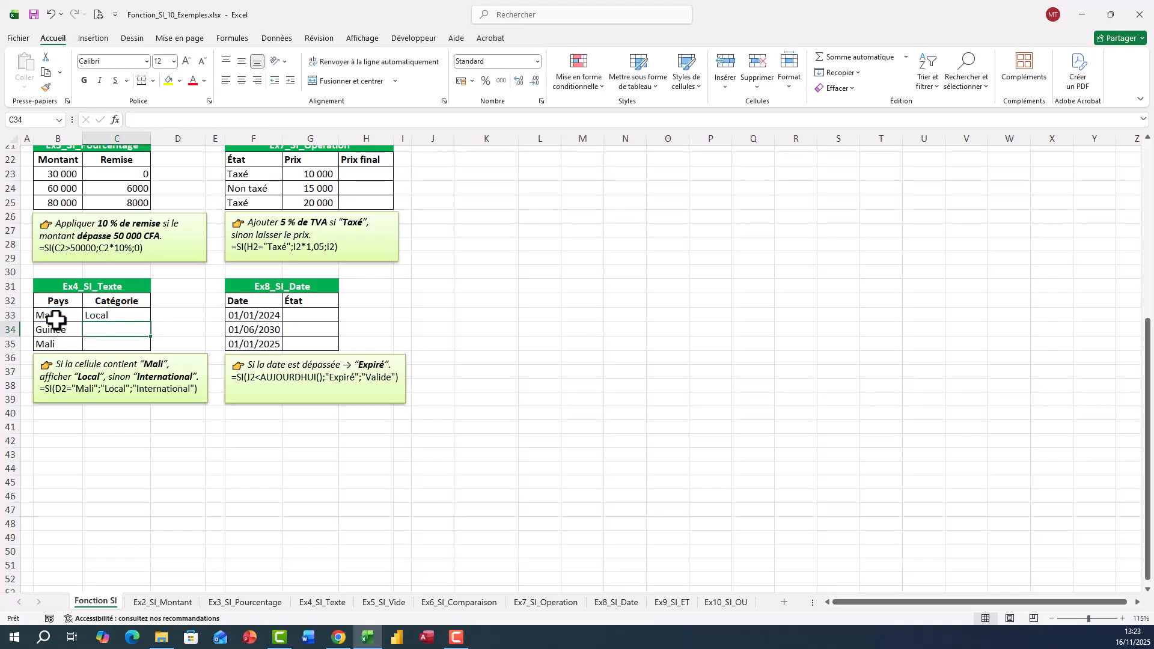
- Fill the category formula from C33 down to C35 and check the last copied cell
left_click(146, 314)
left_click_drag(151, 322, 147, 348)
left_click(144, 344)
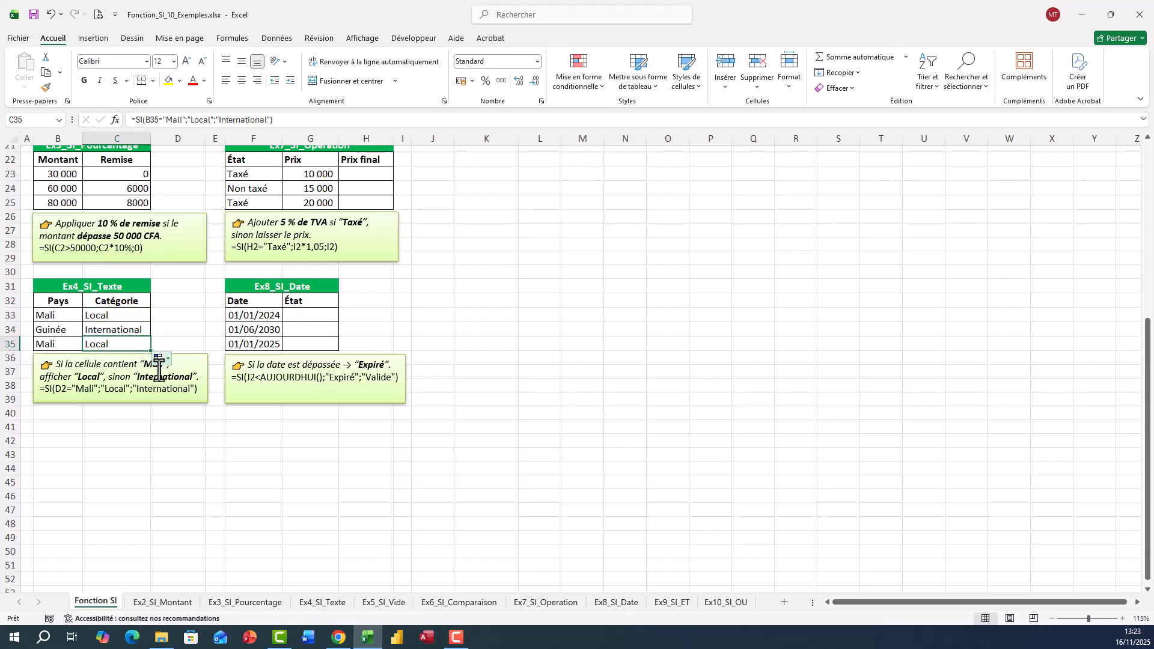
- Examine the Cellule and État columns of the Ex5_SI_Vide table, comparing the empty cell F3 with the filled cell F4
scroll(138, 418, "up", 2)
scroll(138, 419, "up", 4)
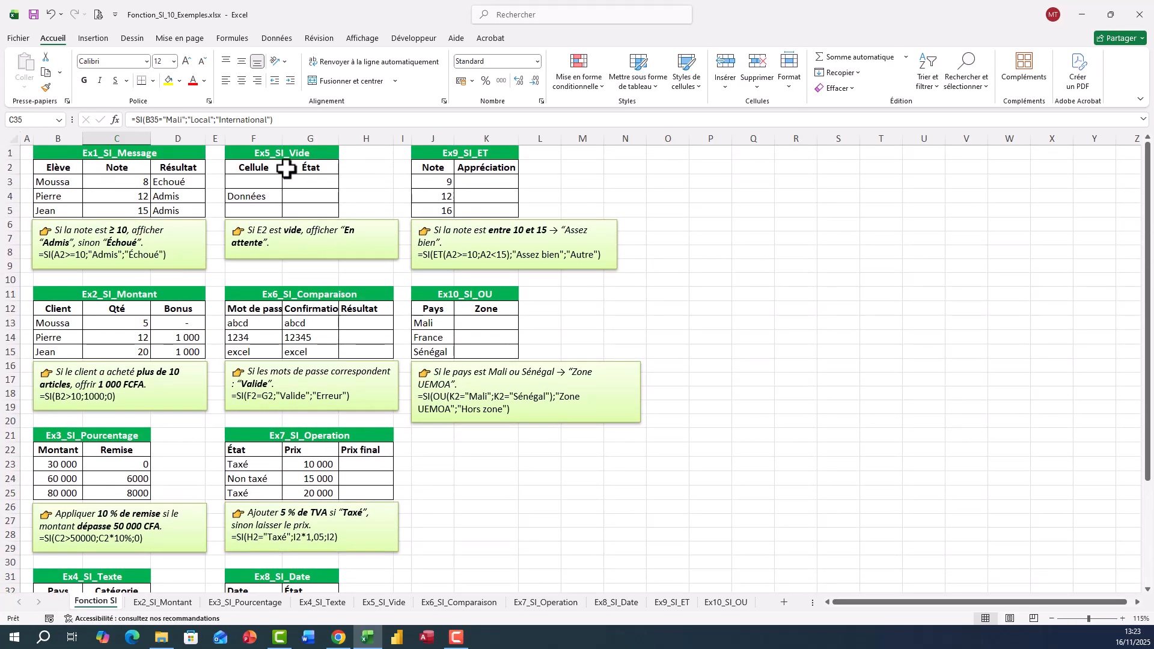
left_click(256, 181)
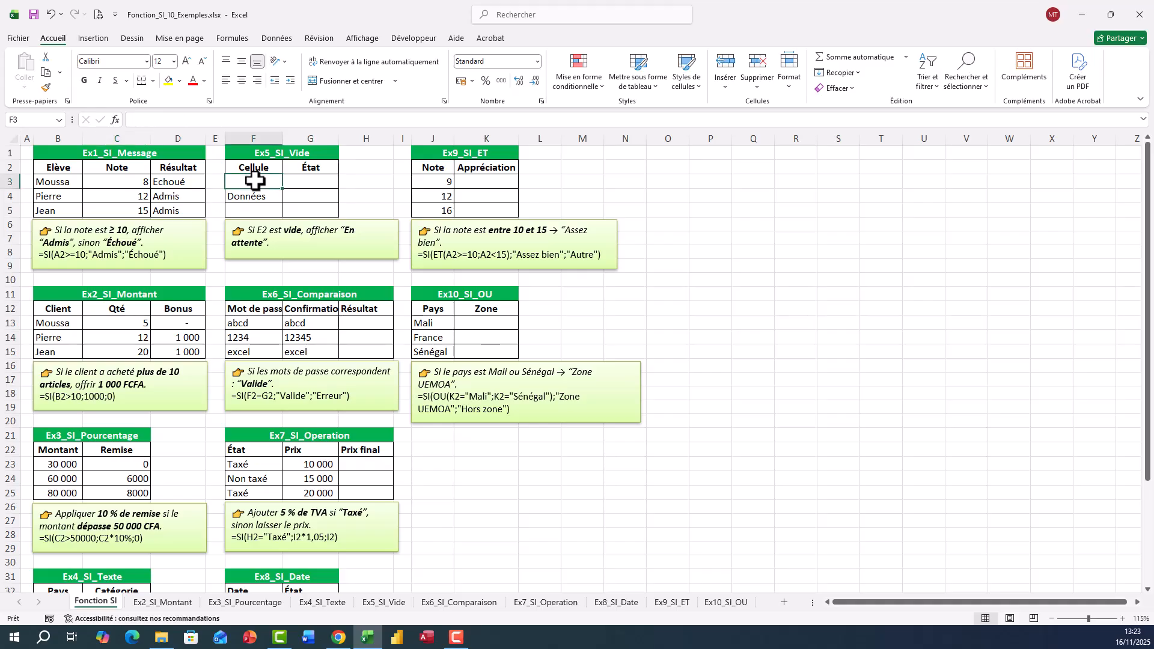
left_click(298, 184)
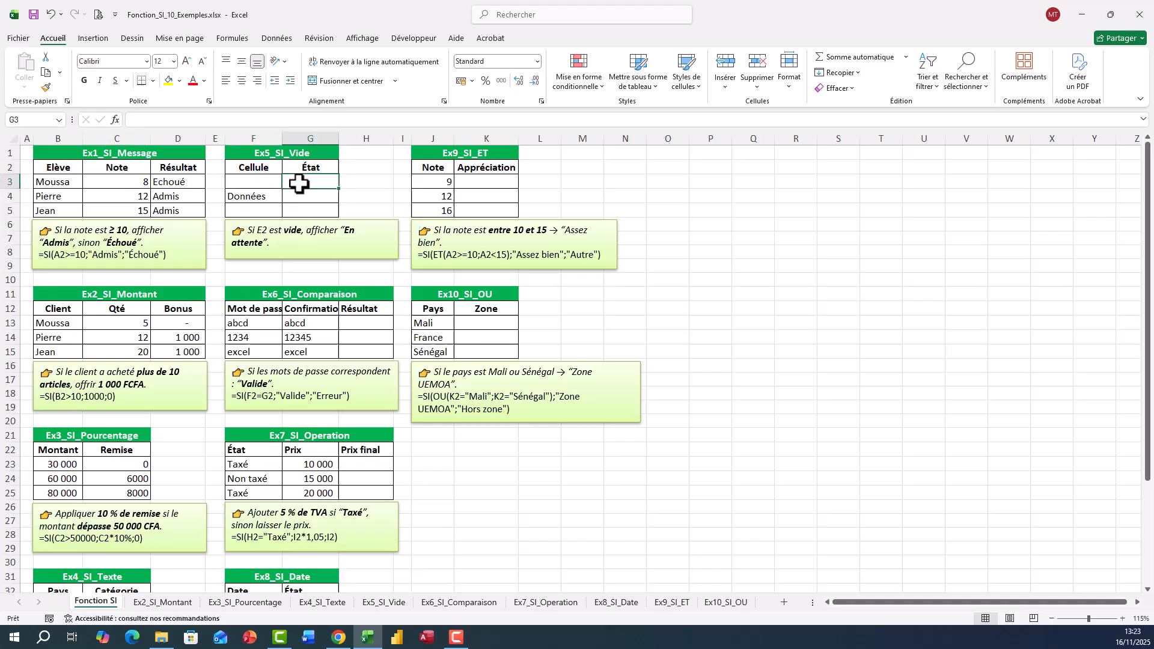
left_click(252, 198)
left_click(292, 194)
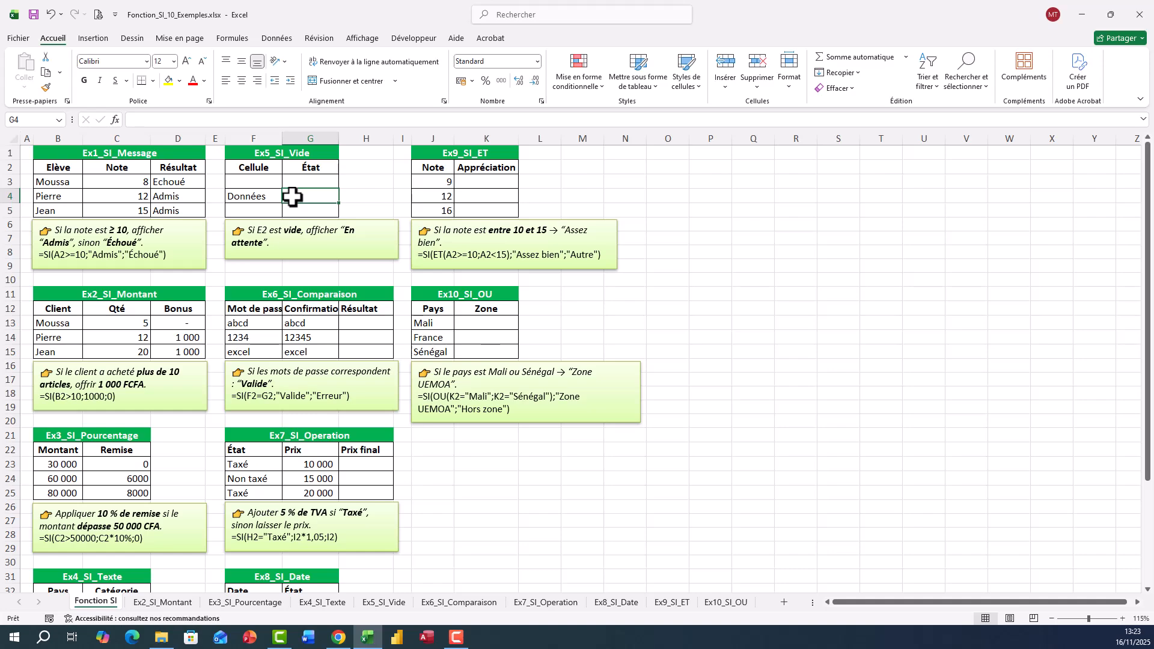
left_click(292, 181)
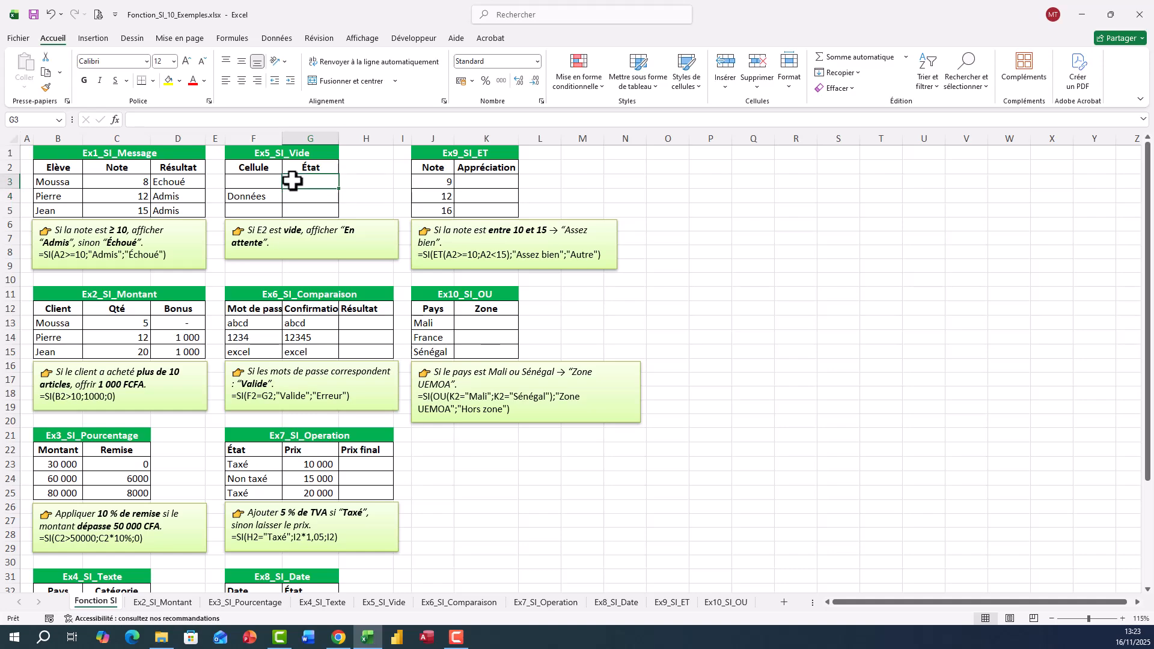
left_click(252, 196)
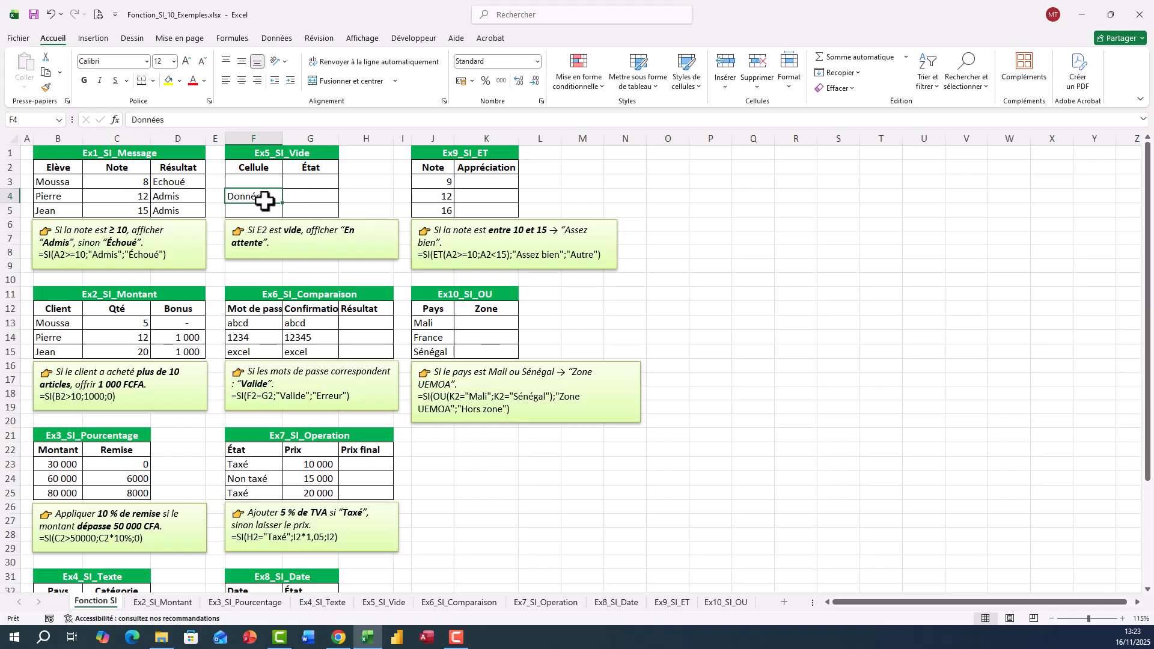
left_click(259, 180)
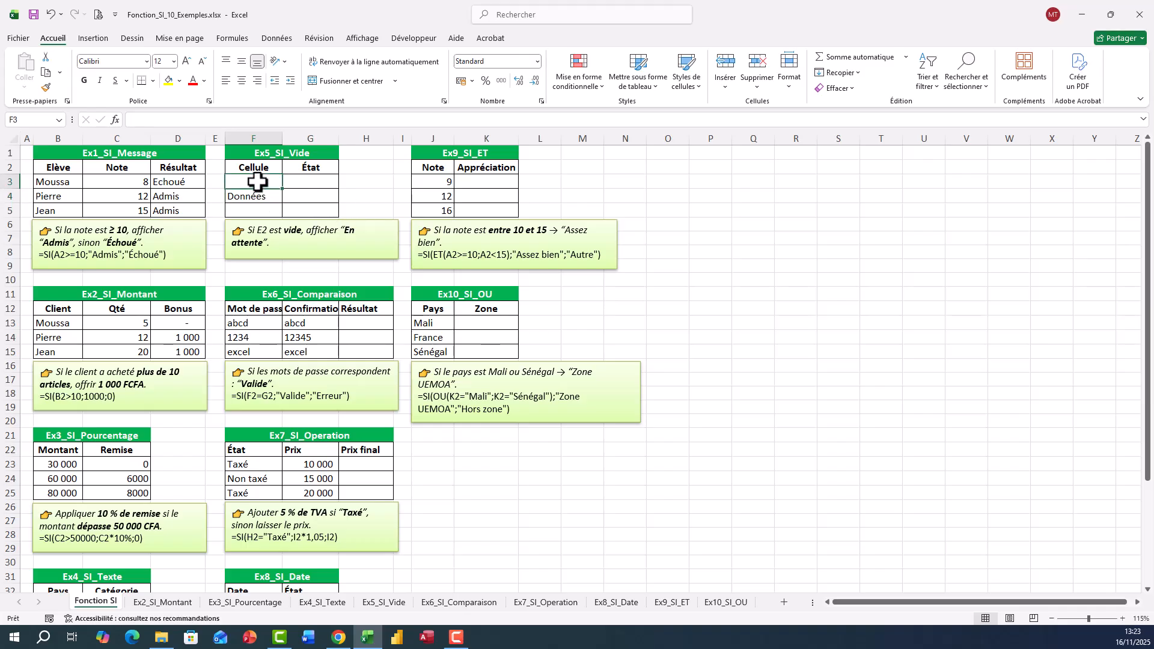
- In G3, enter the empty-cell formula =SI(F3="";"En attente";"") for the first row of the Ex5_SI_Vide table
left_click(320, 183)
type("=SI(")
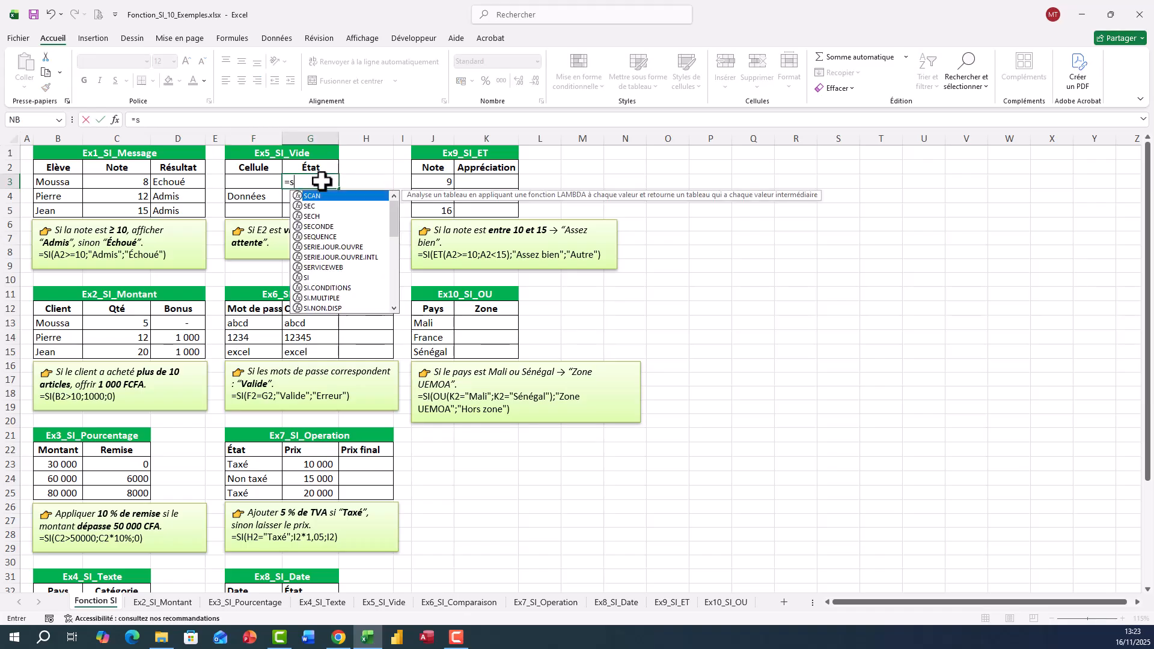
left_click(254, 181)
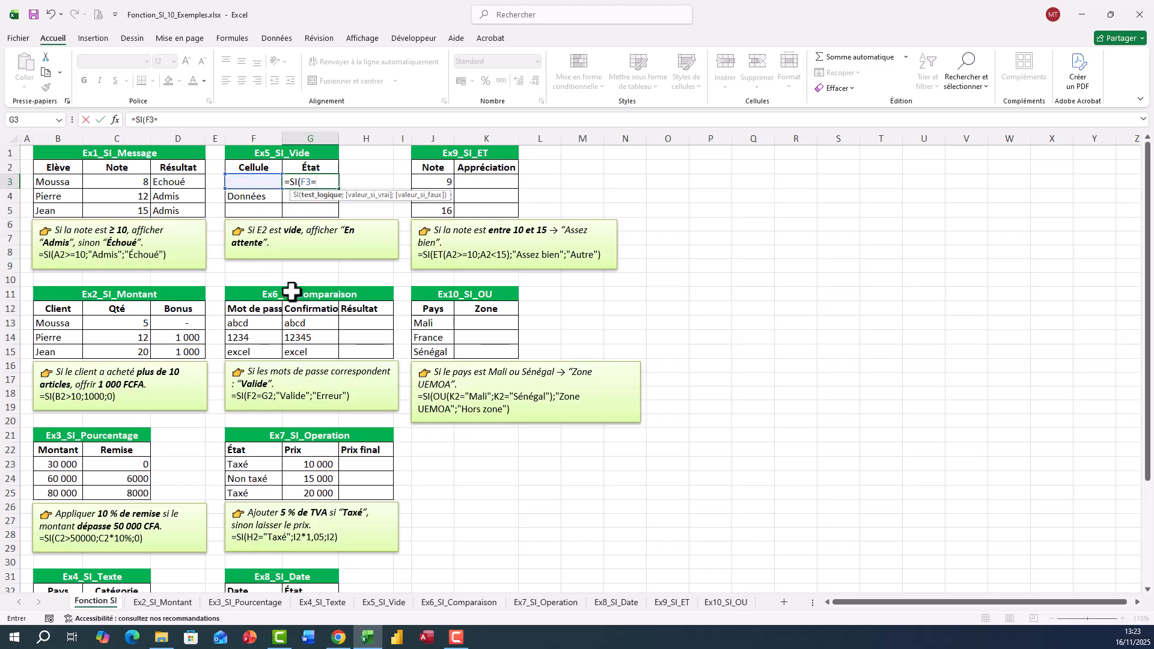
type("\"\";")
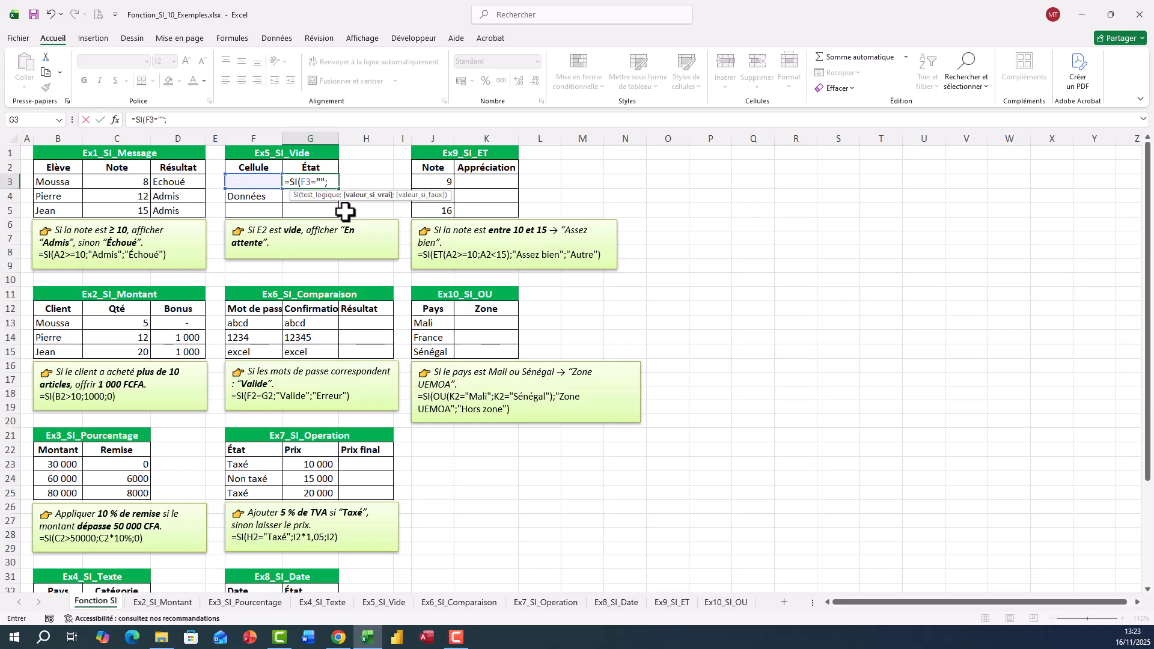
type("\"En atten")
key("BackSpace")
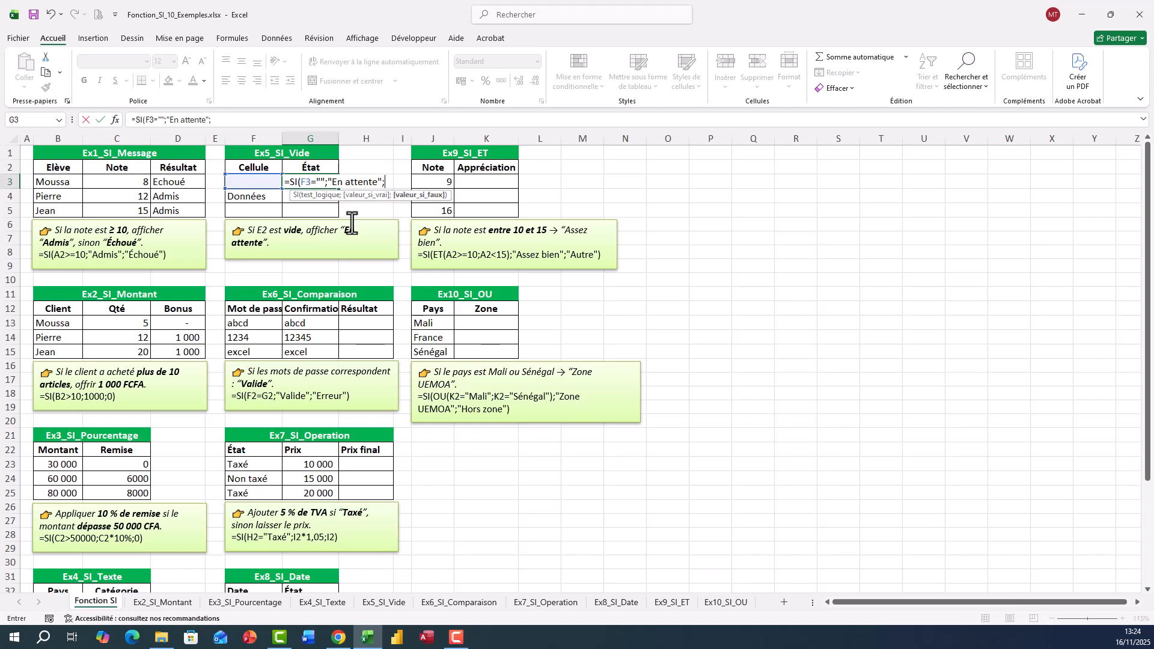
type("\")")
key("Return")
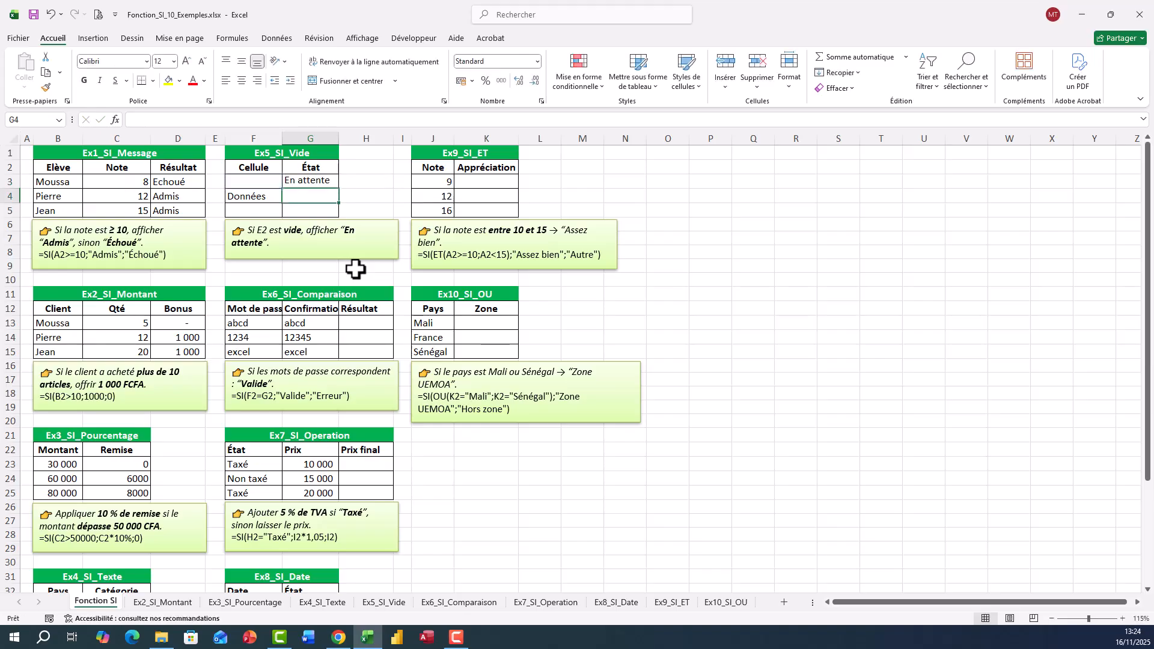
- Fill the empty-cell formula from G3 down to G5 and check the copy in G4
left_click(313, 180)
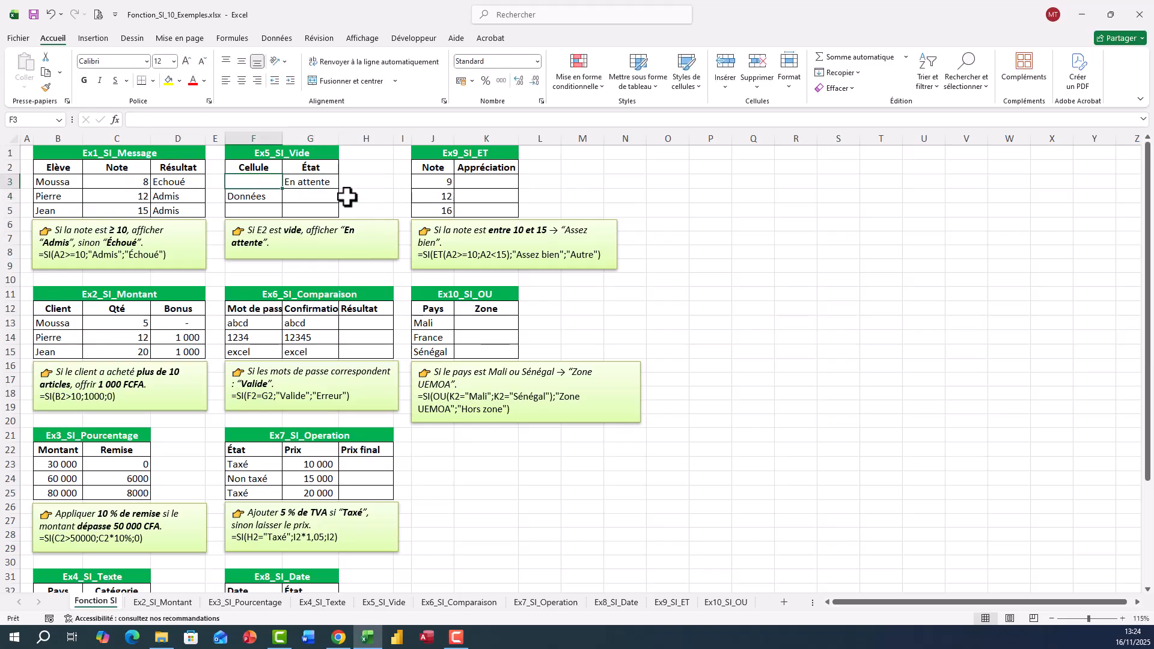
left_click_drag(339, 188, 336, 214)
left_click(309, 194)
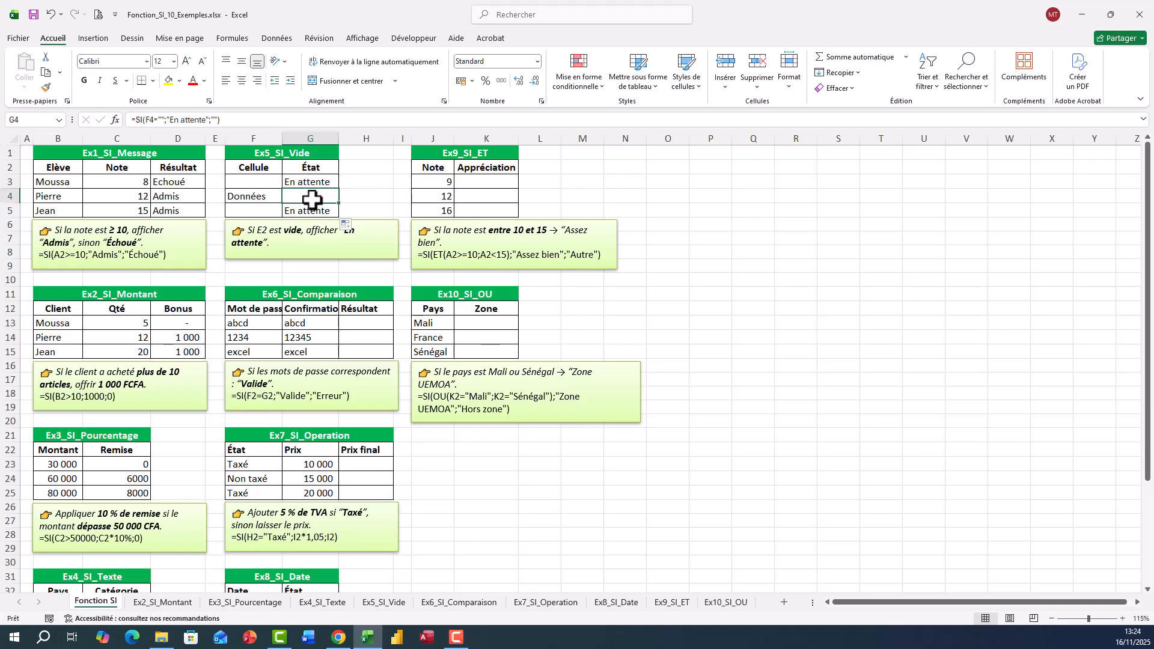
- Widen column F to about 12,86 and column G slightly to fit the Mot de passe and Confirmation headers of Ex6_SI_Comparaison
scroll(295, 294, "down", 2)
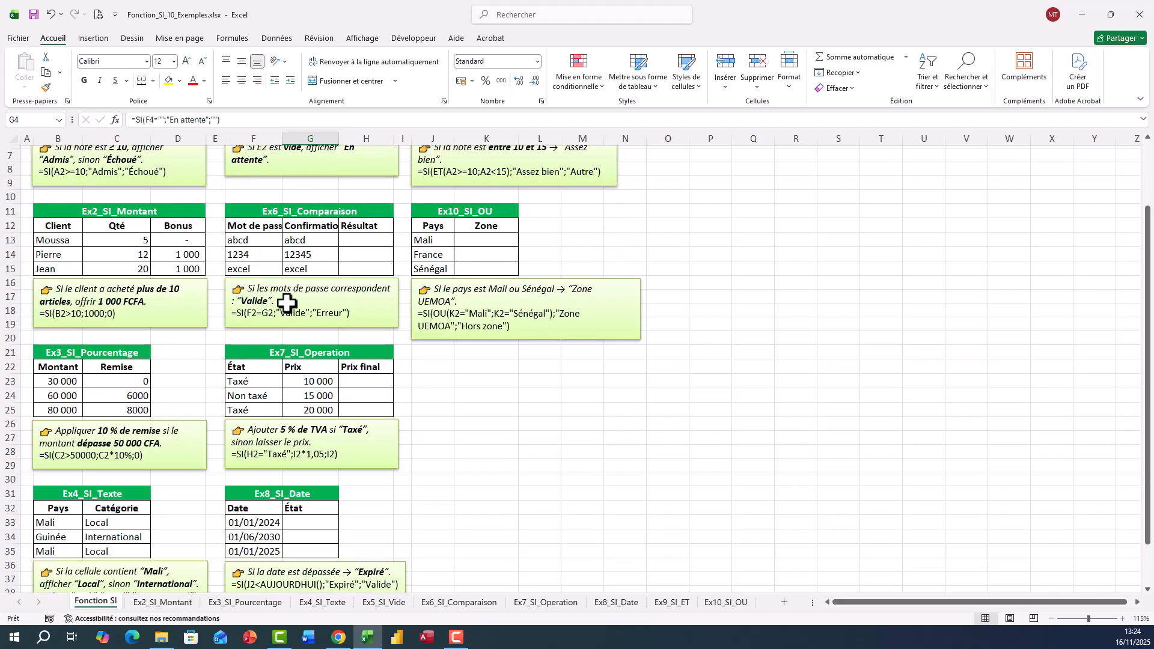
left_click(349, 239)
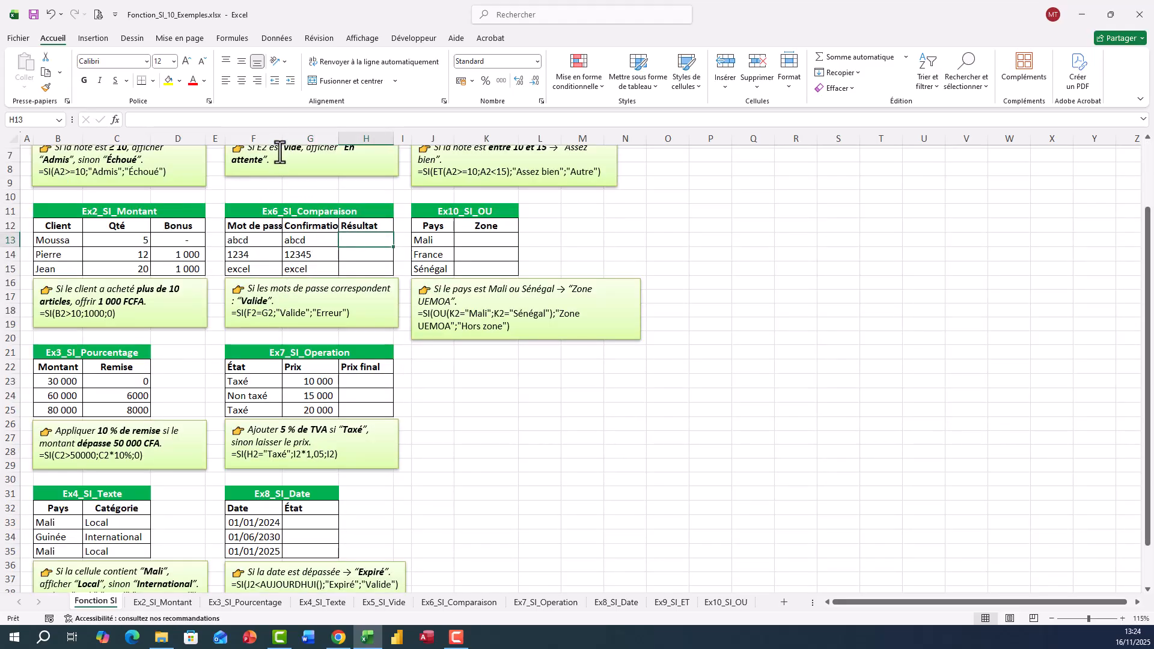
left_click_drag(280, 142, 291, 142)
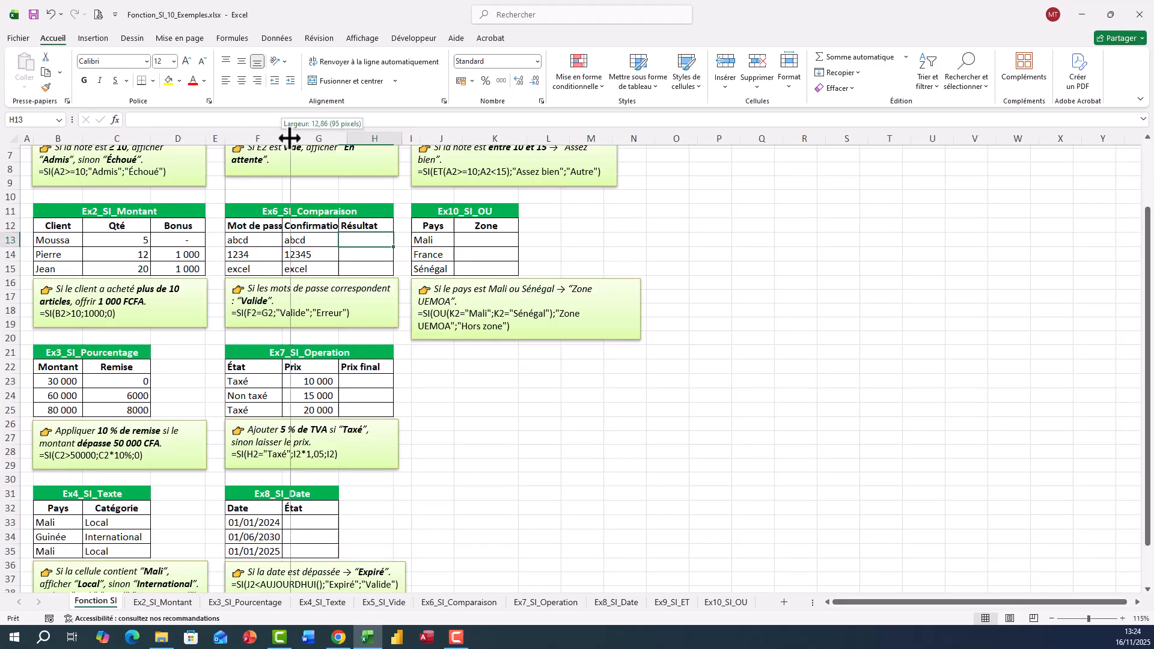
left_click(263, 225)
left_click(260, 239)
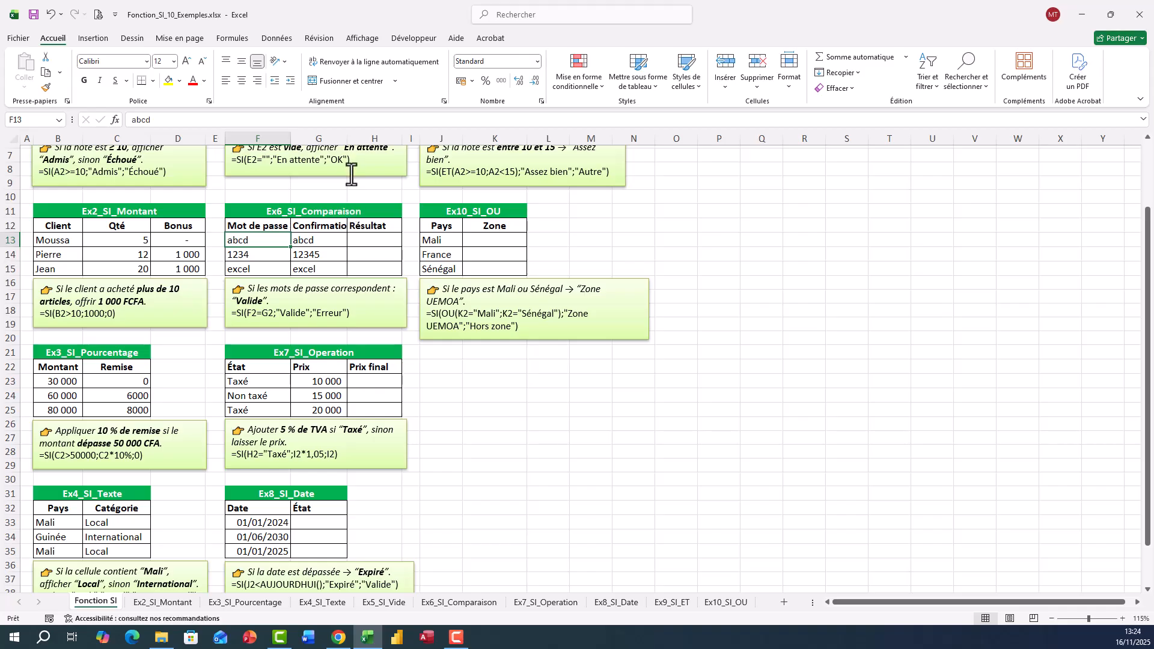
left_click_drag(349, 139, 355, 140)
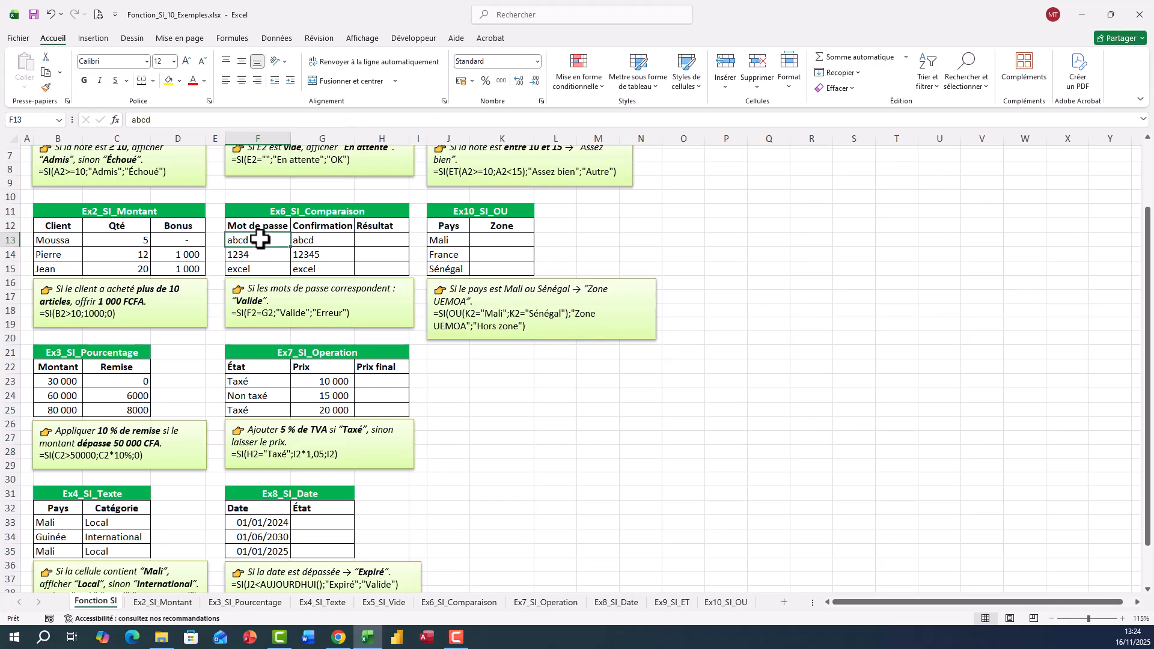
- In H13, enter the comparison formula =SI(F13=G13;"Valide";"Erreur") for the first row of the Ex6_SI_Comparaison table
left_click(320, 239)
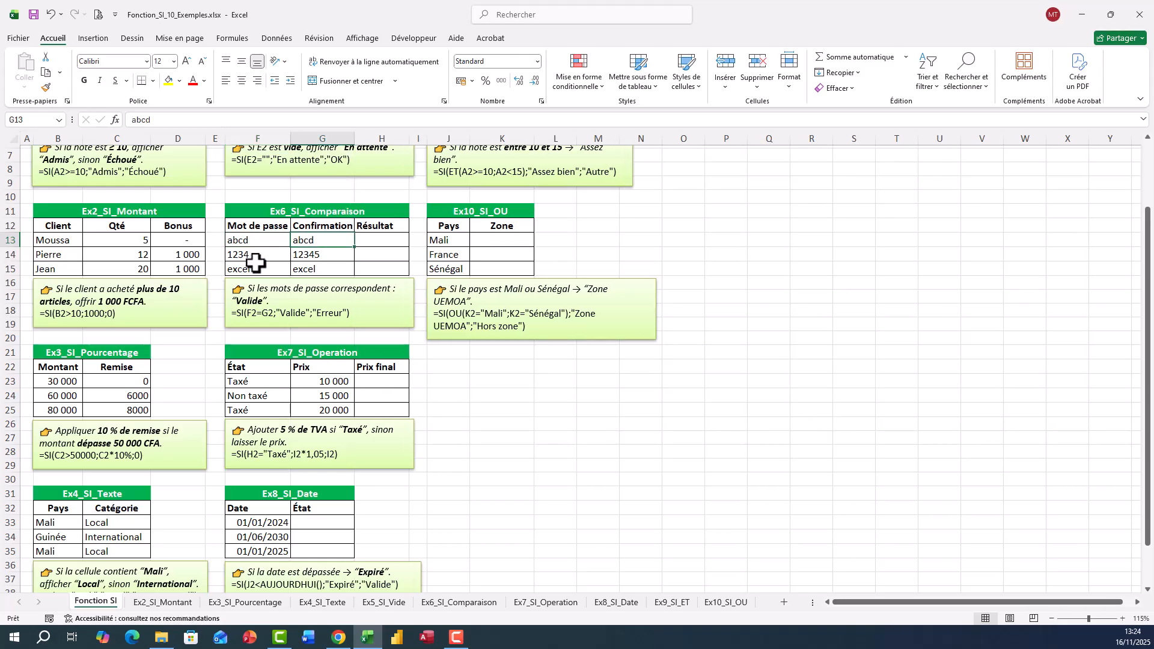
left_click(375, 244)
type("=SI(")
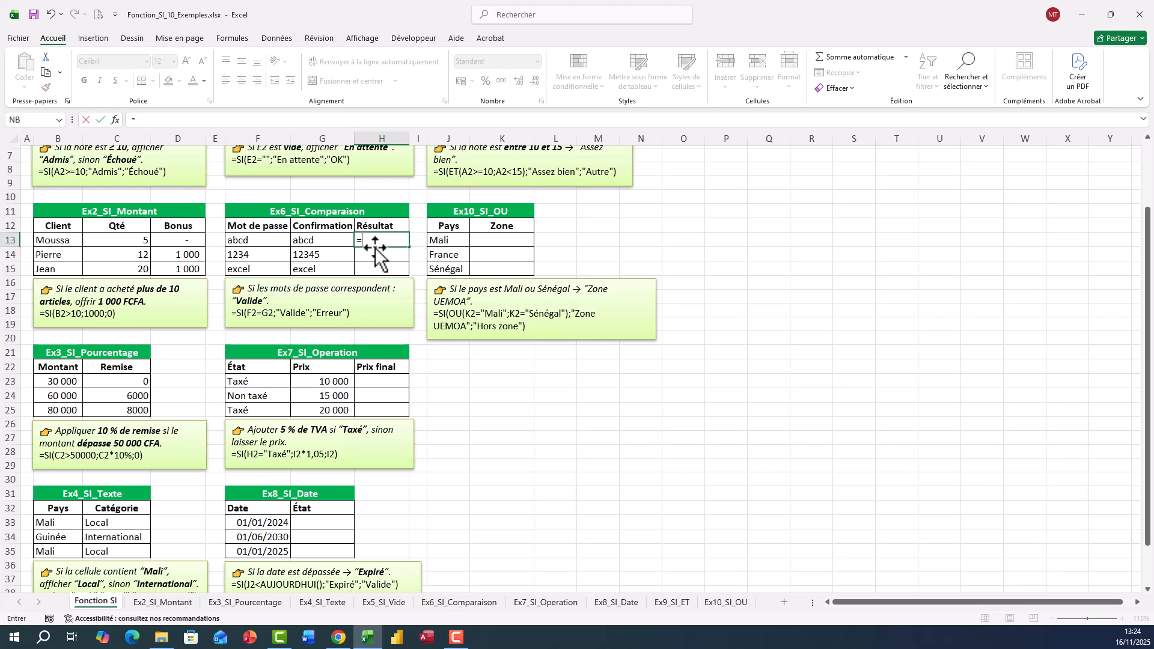
left_click(238, 243)
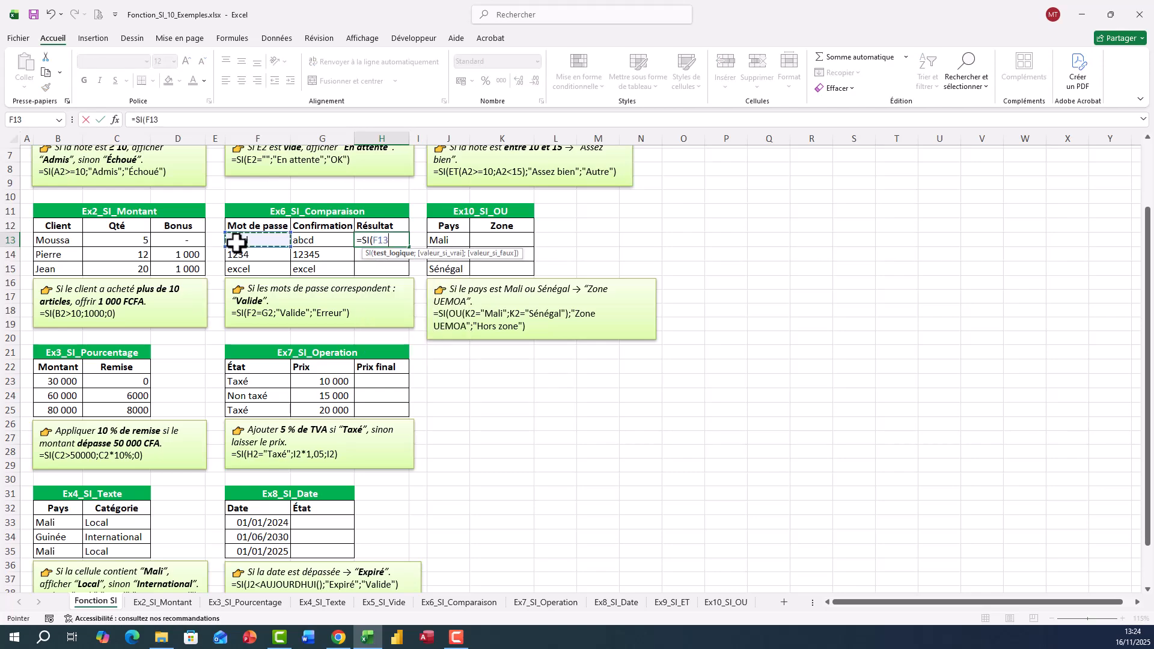
type("=")
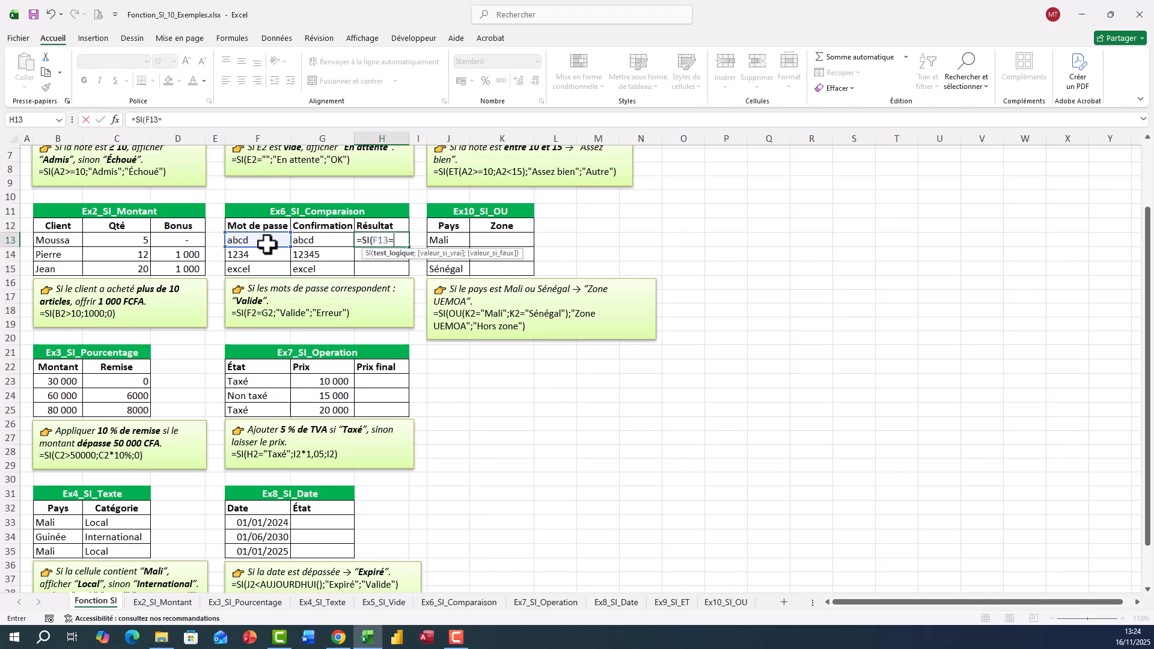
left_click(313, 244)
type(";\"Vali")
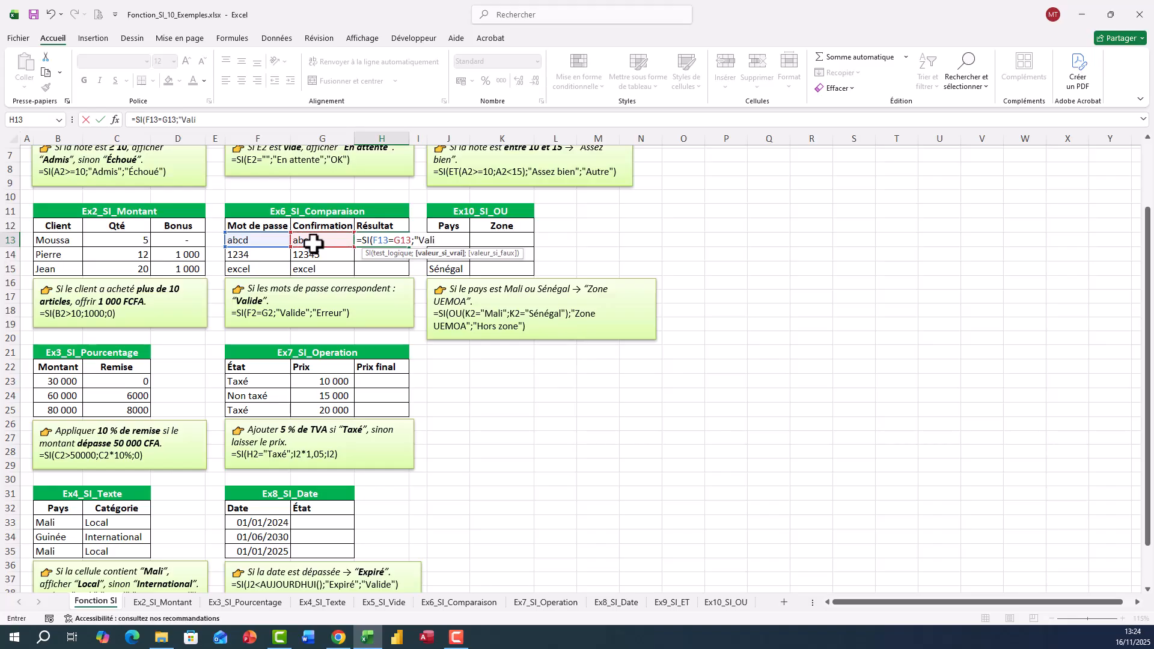
type("de\";\"Erreur\"")
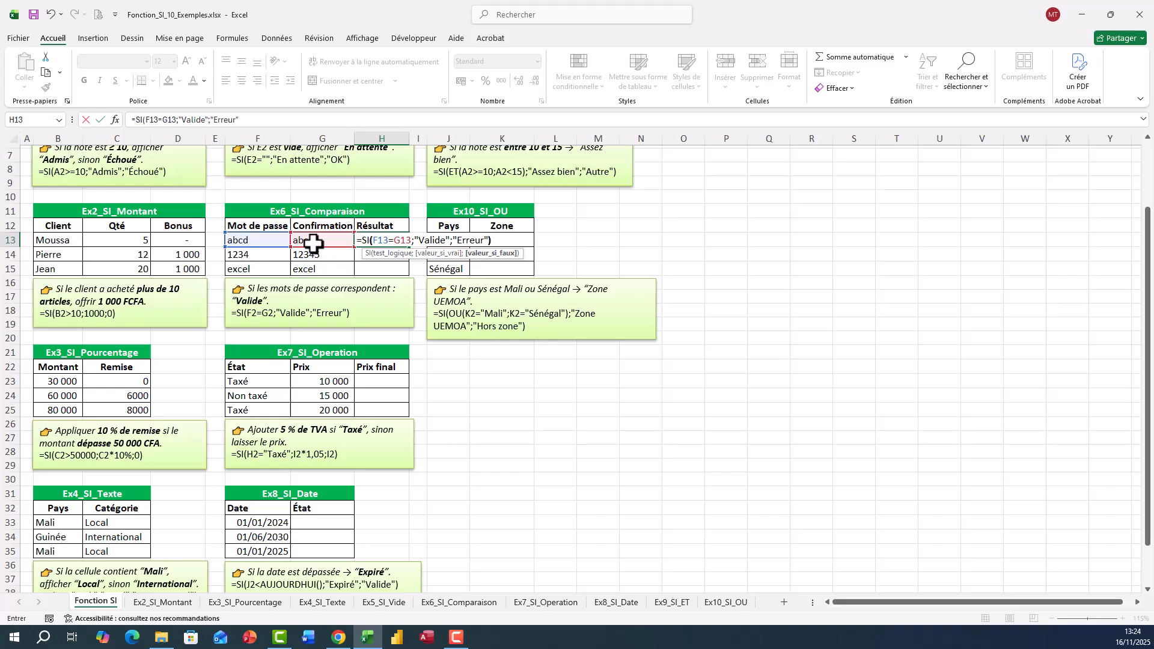
key("Return")
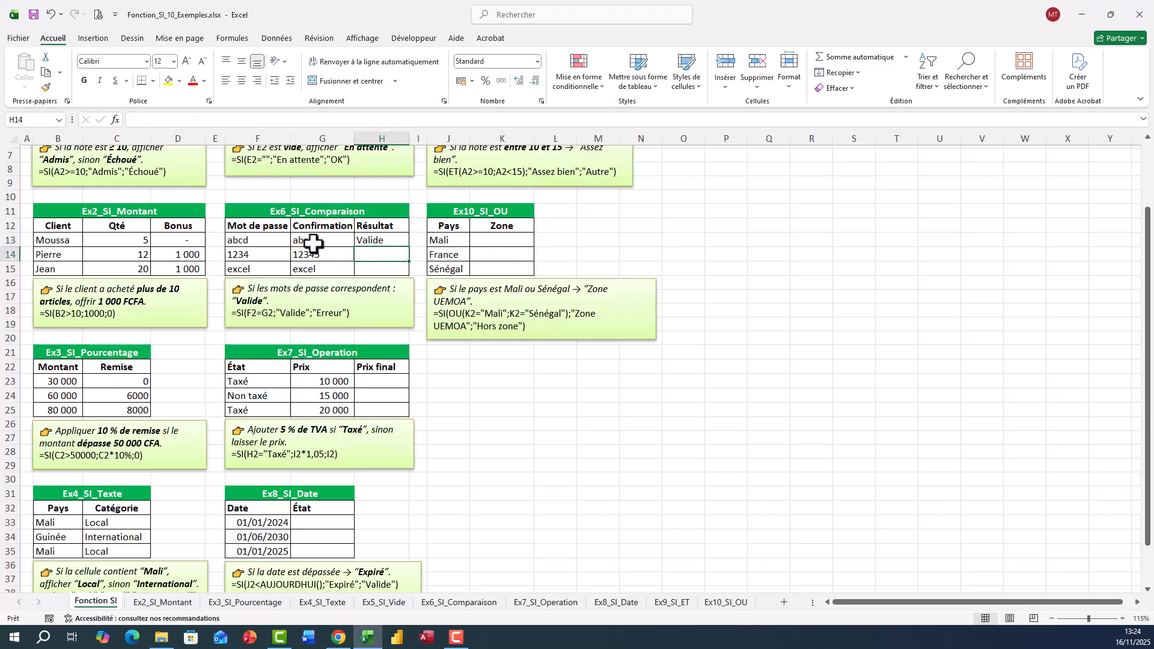
- Fill the comparison formula from H13 down to H15 and check the last row of Ex6_SI_Comparaison
left_click(382, 240)
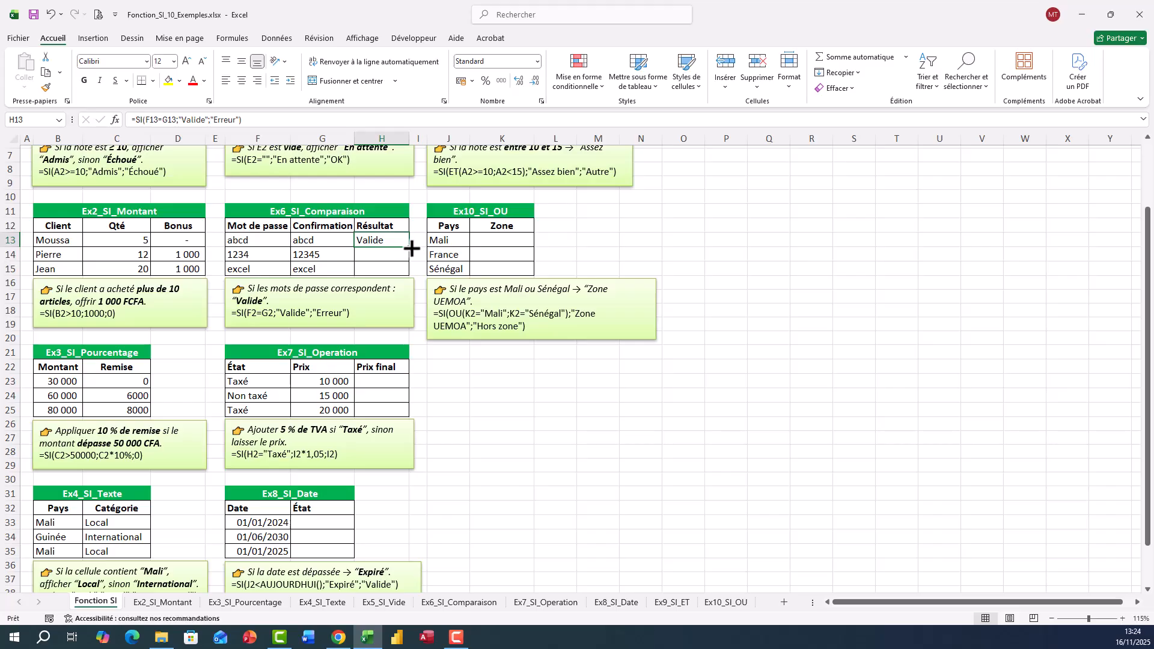
left_click_drag(411, 248, 381, 263)
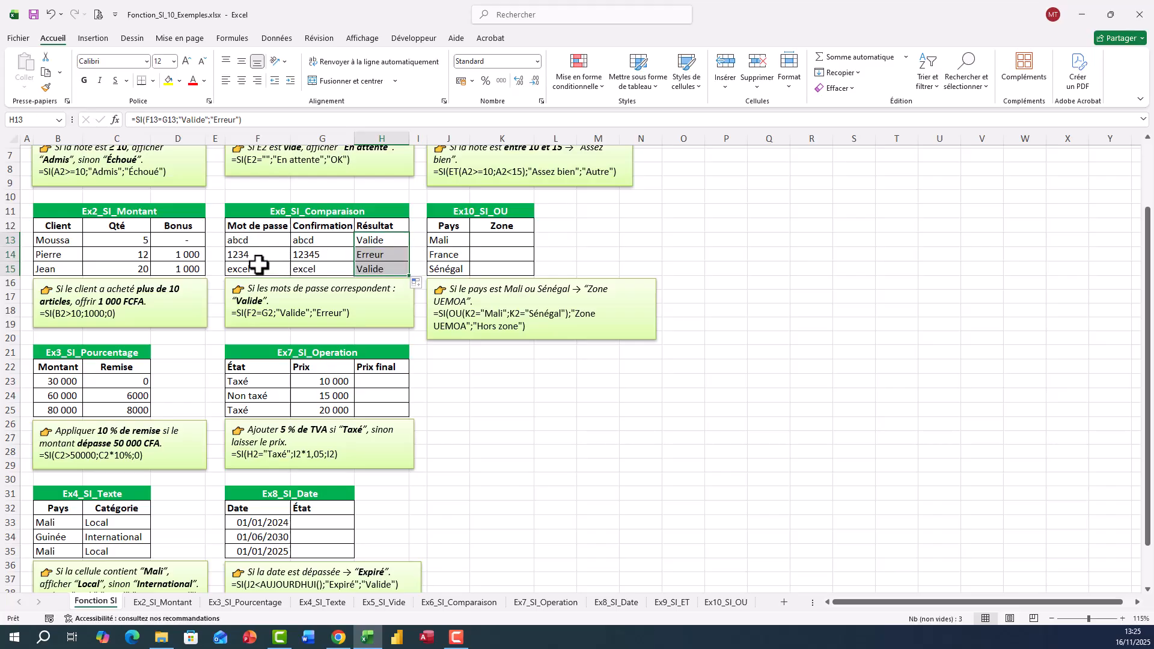
left_click(319, 268)
- In H23, enter the 5 % tax formula =SI(F23="Taxé";G23*(1+5%);G23) for the first row of the Ex7_SI_Operation table
scroll(327, 272, "down", 3)
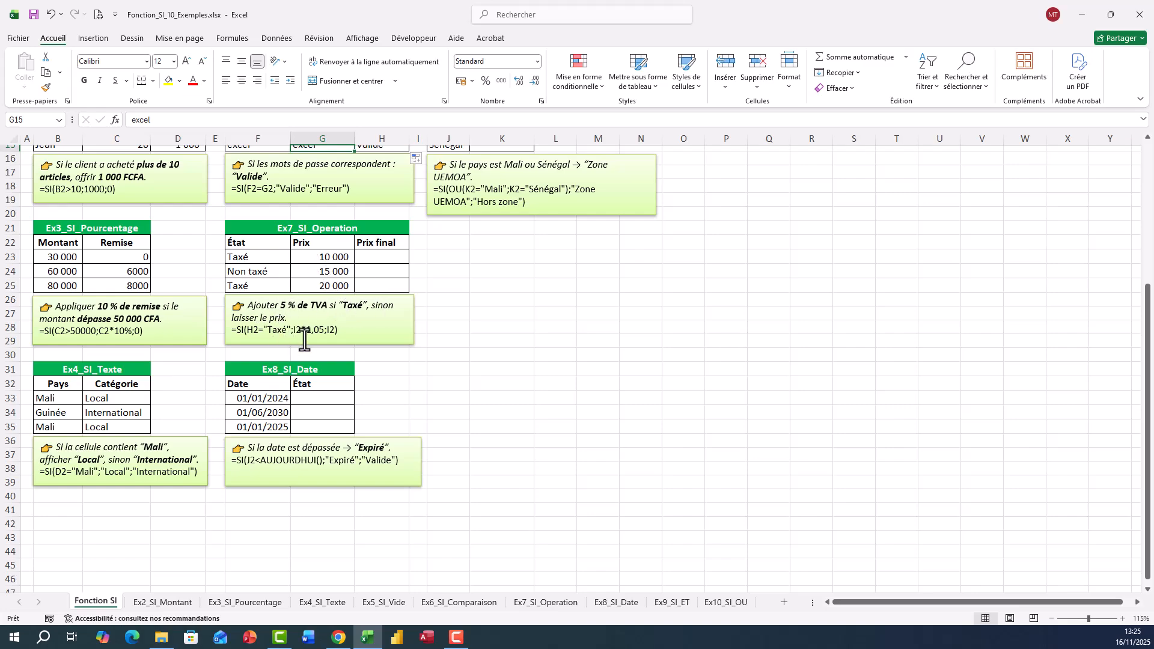
left_click(365, 257)
type("=SI(")
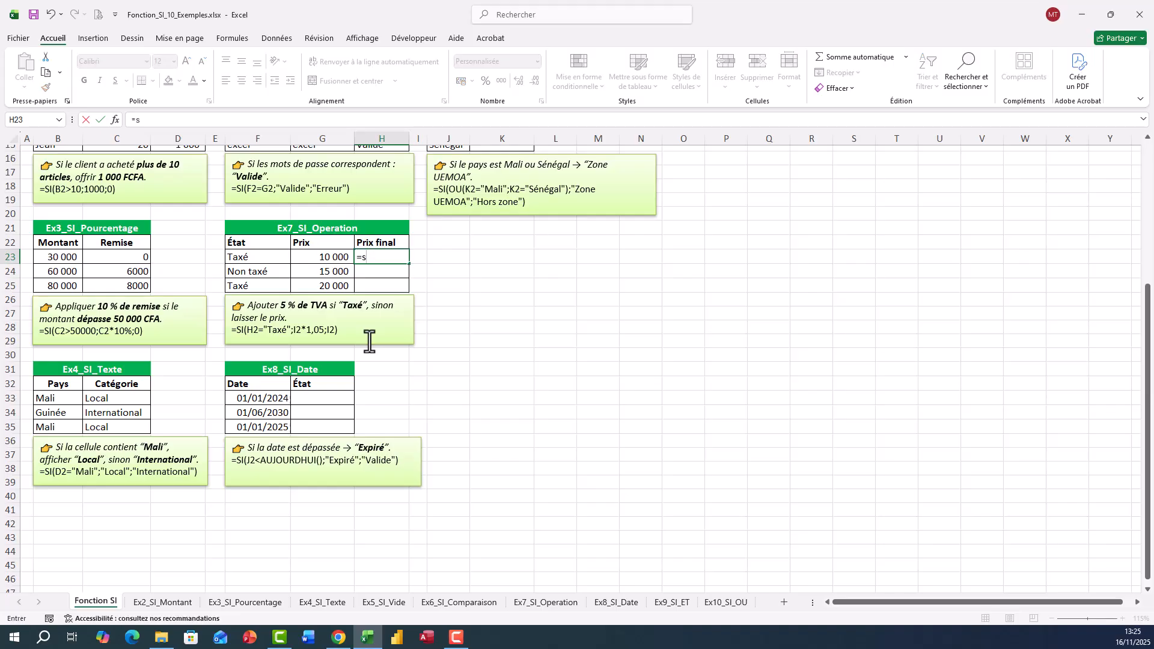
left_click(252, 259)
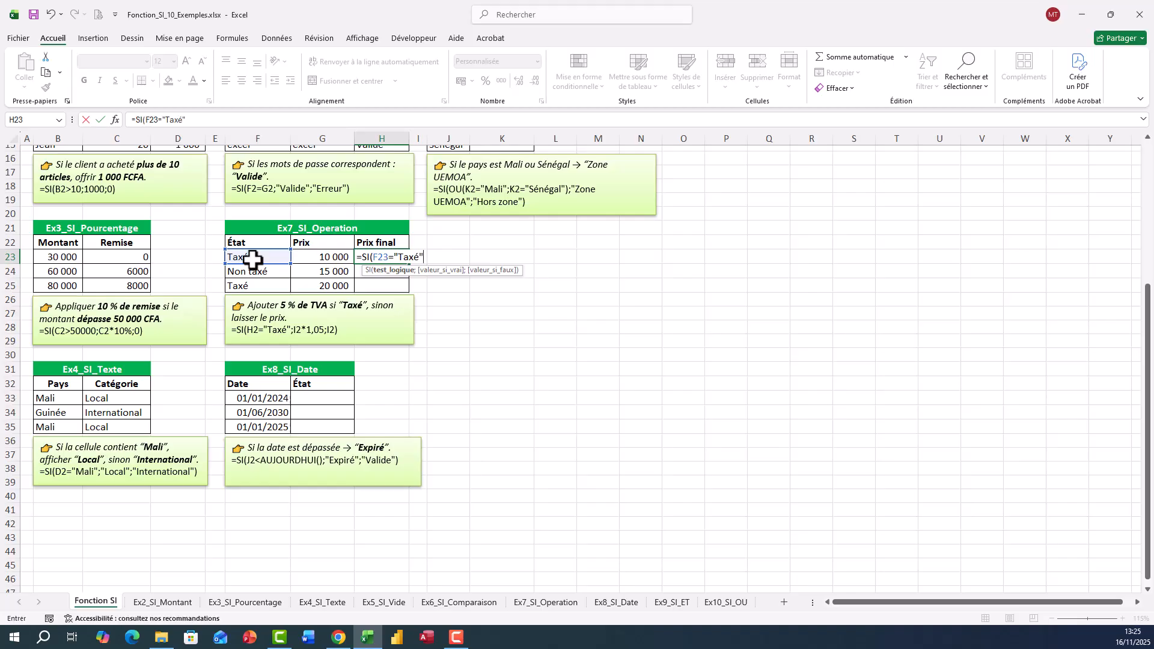
type("=\"Taxé\";")
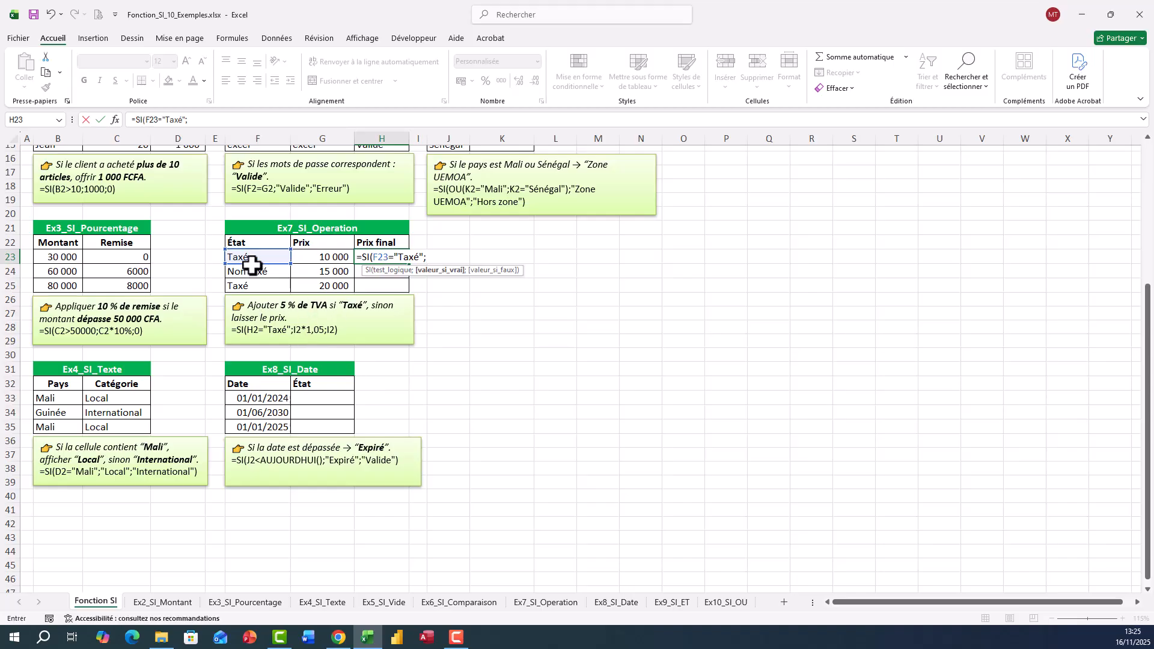
left_click(330, 260)
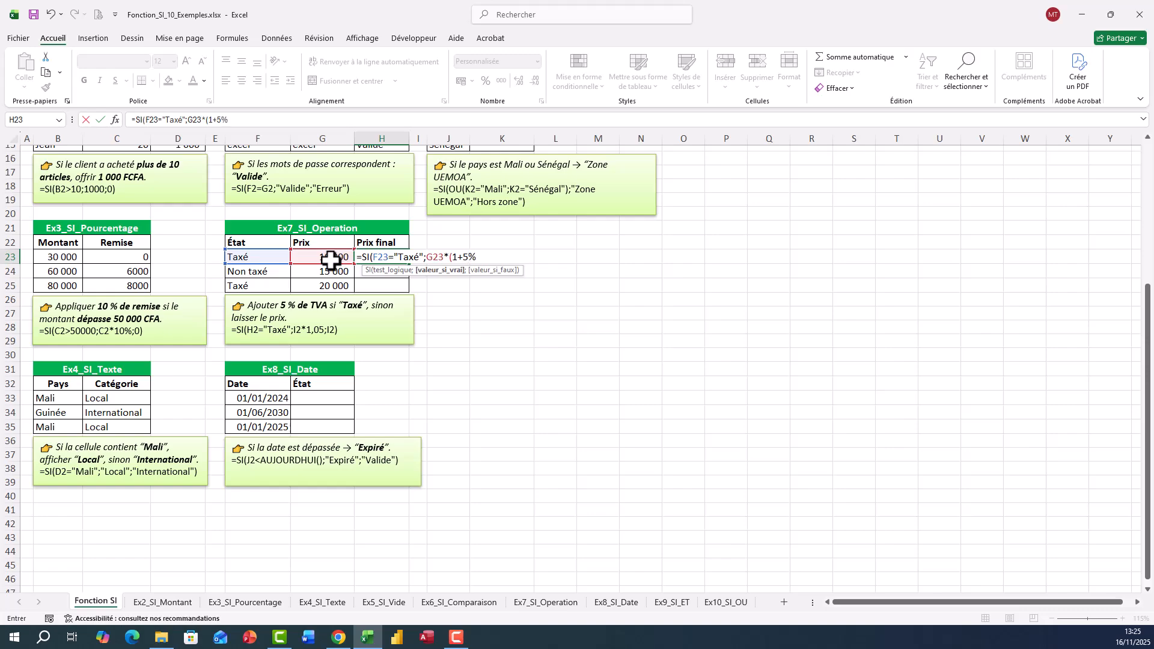
type("*(1+5%);")
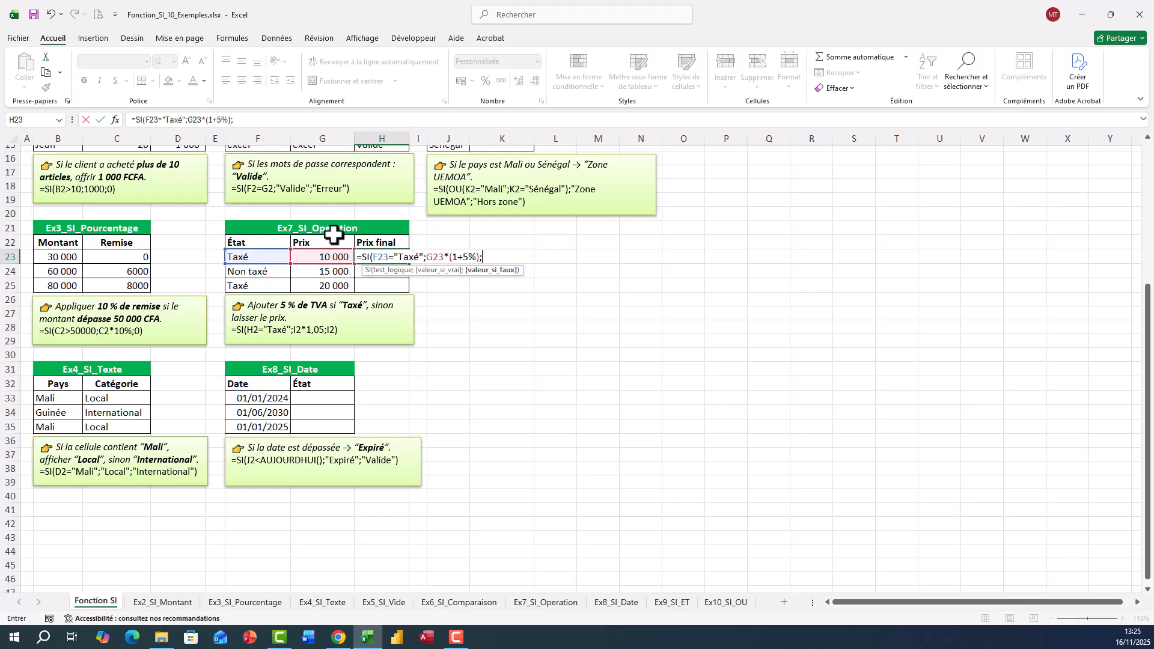
left_click(325, 256)
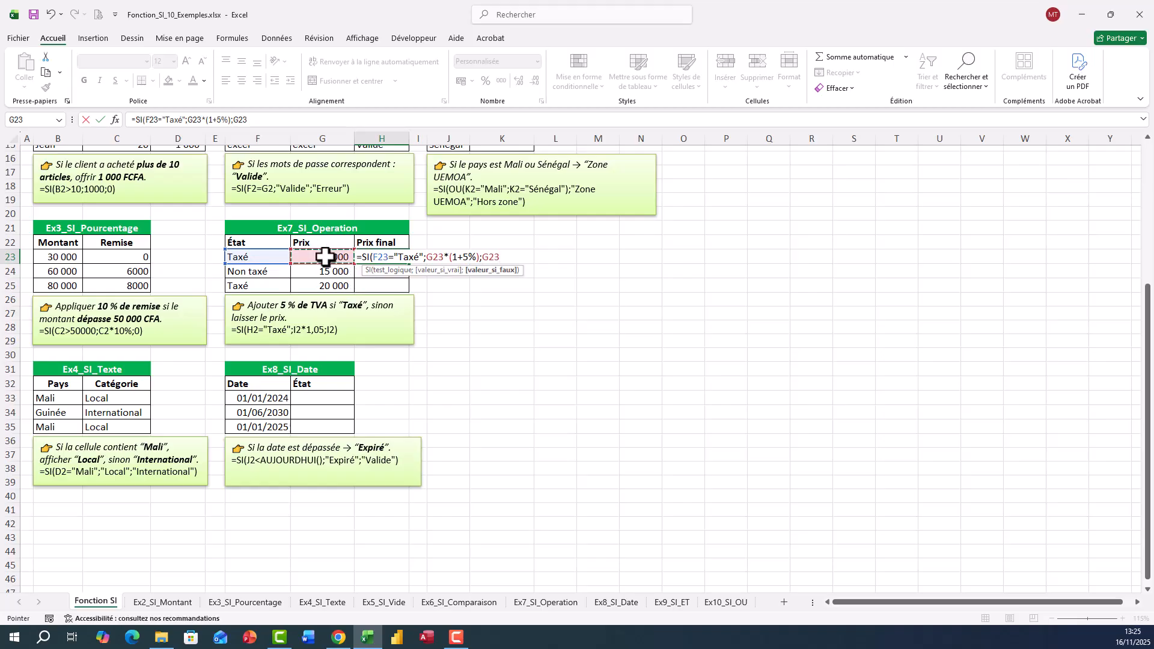
type(")")
key("Return")
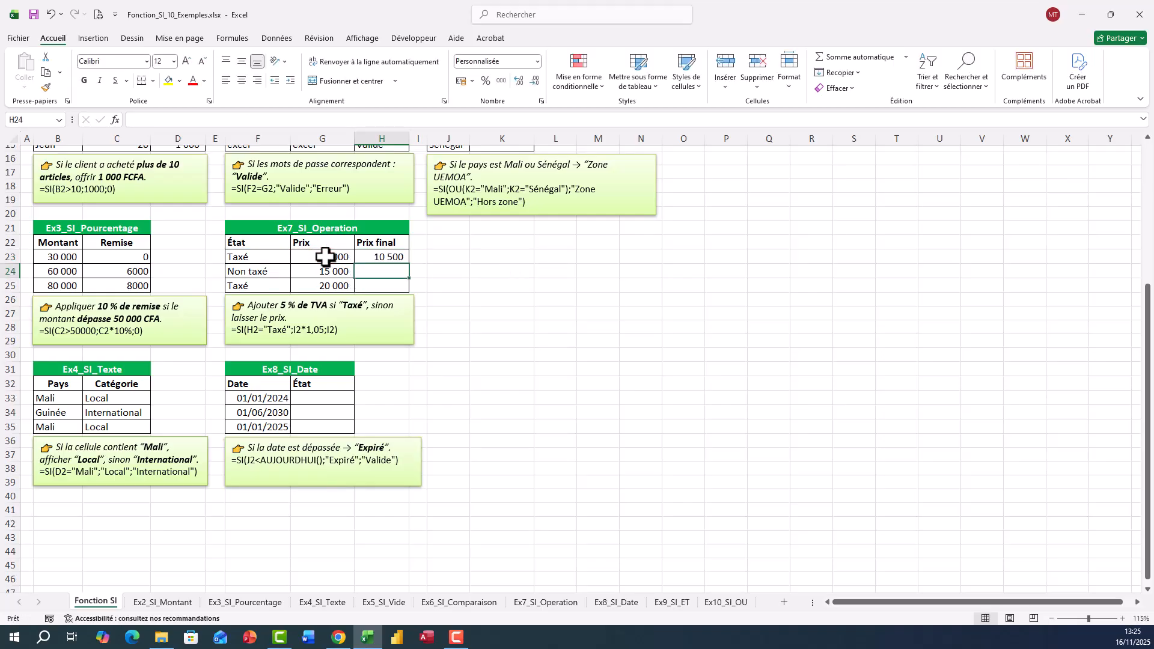
- Fill the Prix final formula from H23 down to H25 and check the copies in H24 and H25
left_click(324, 256)
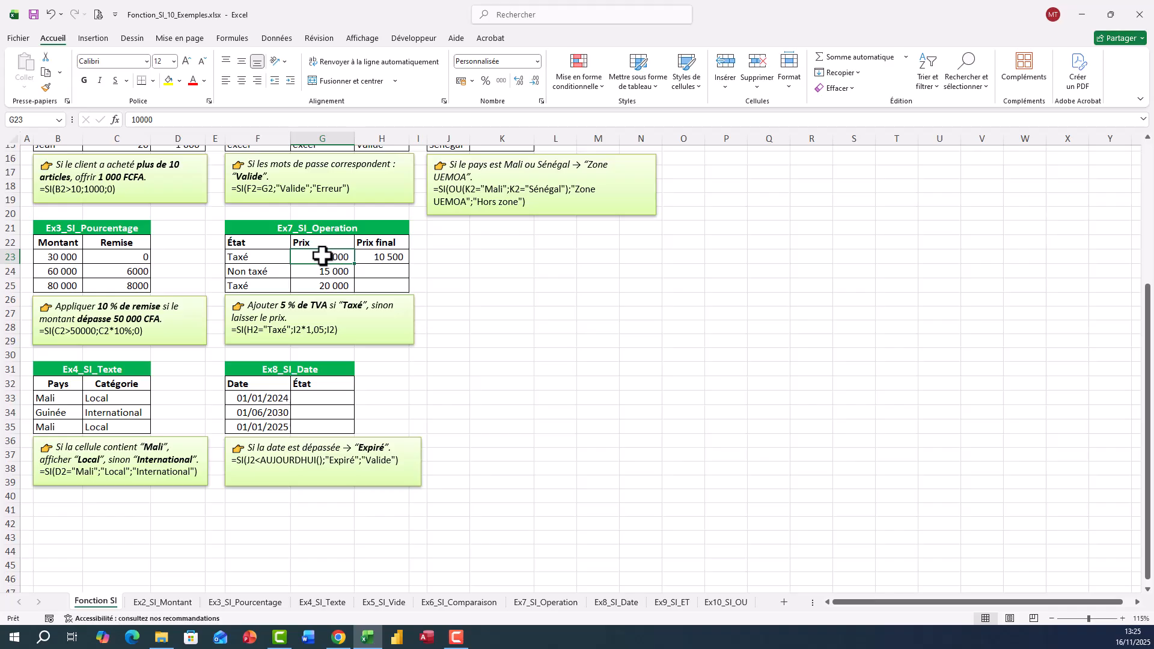
left_click(396, 259)
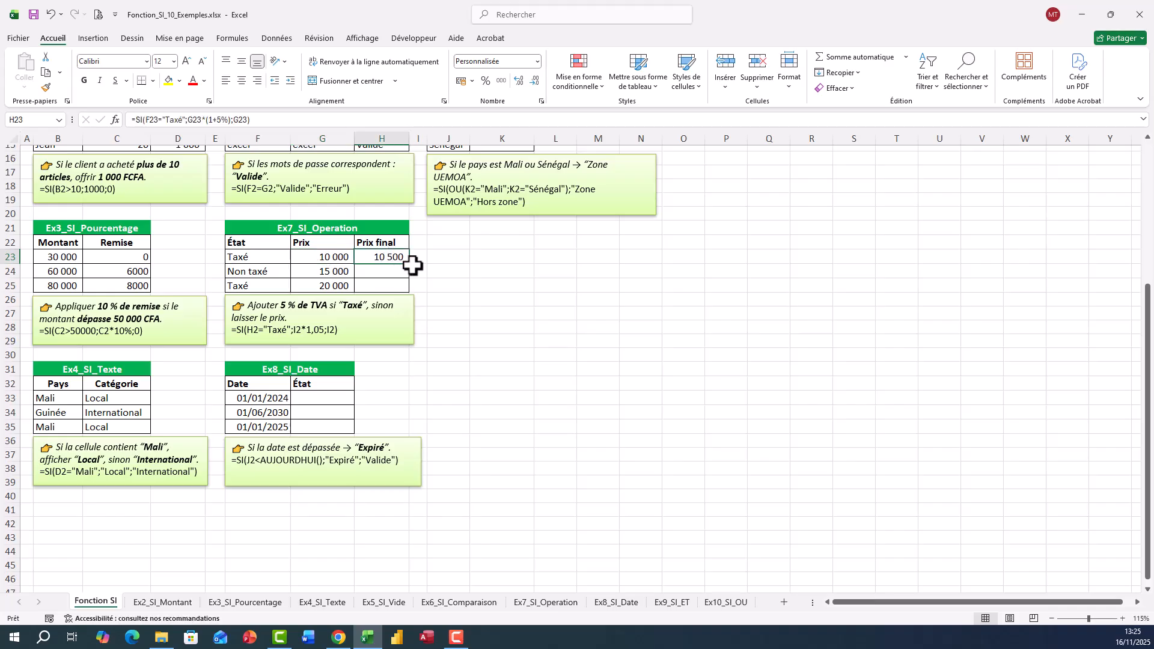
left_click_drag(413, 266, 412, 287)
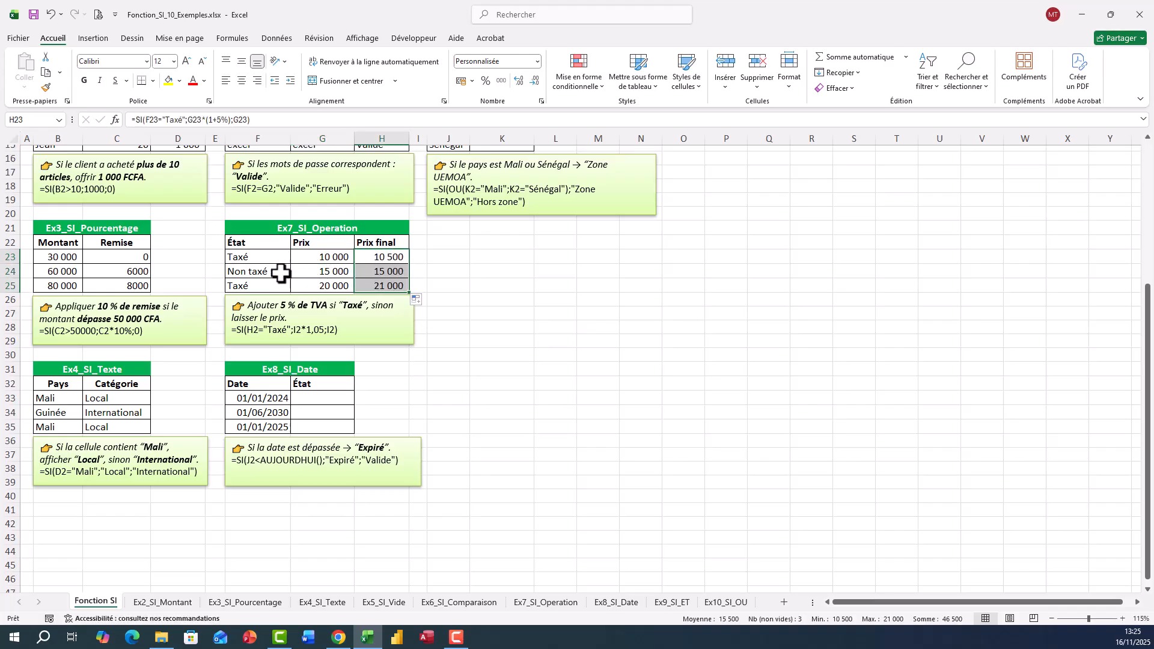
left_click(269, 275)
left_click(381, 271)
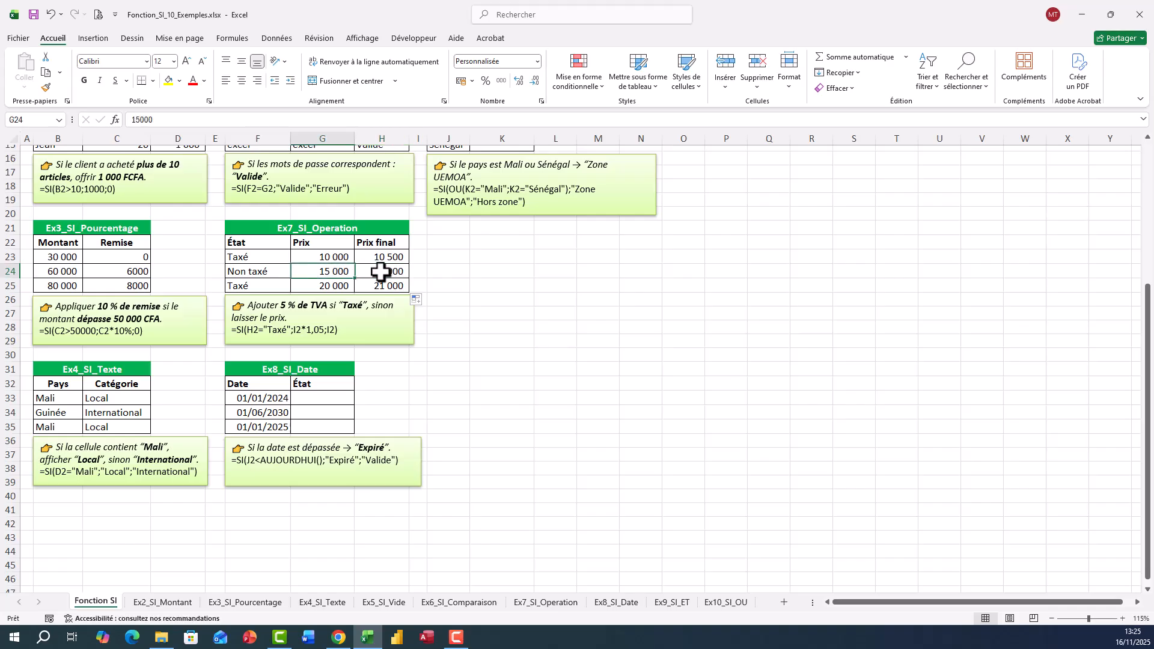
left_click(385, 286)
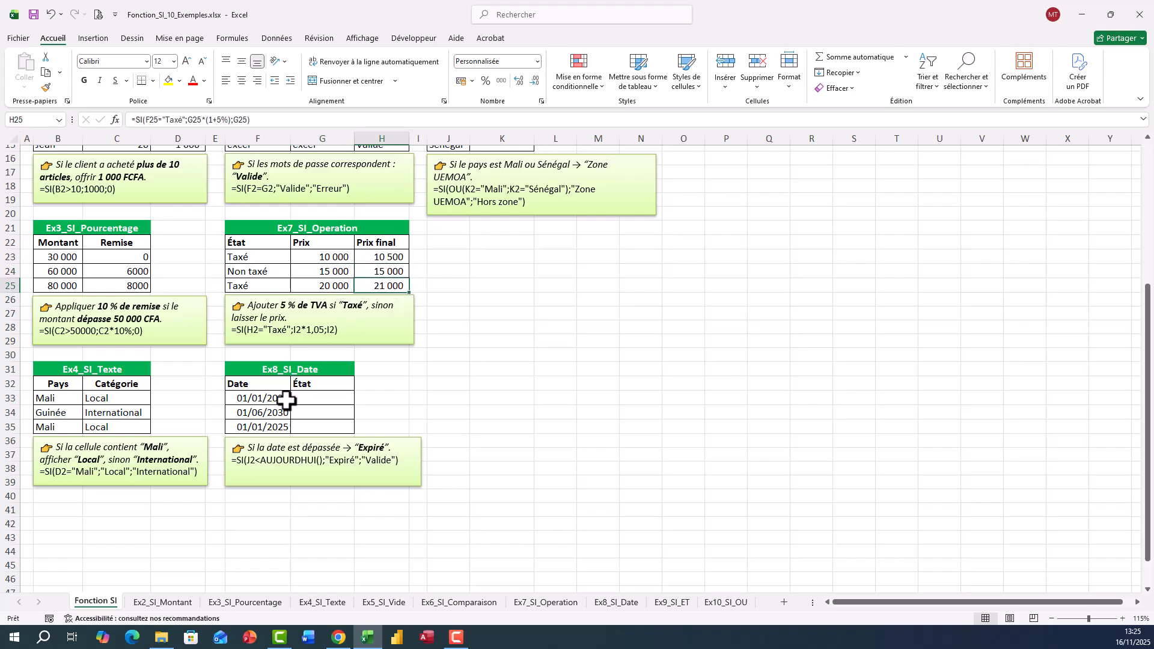
- Try to enter the expiry formula =SI(F33<AUJOURDHUI(;"Expiré";"Valide") in G33 for the first row of the Ex8_SI_Date table
scroll(258, 397, "down", 2)
left_click(305, 315)
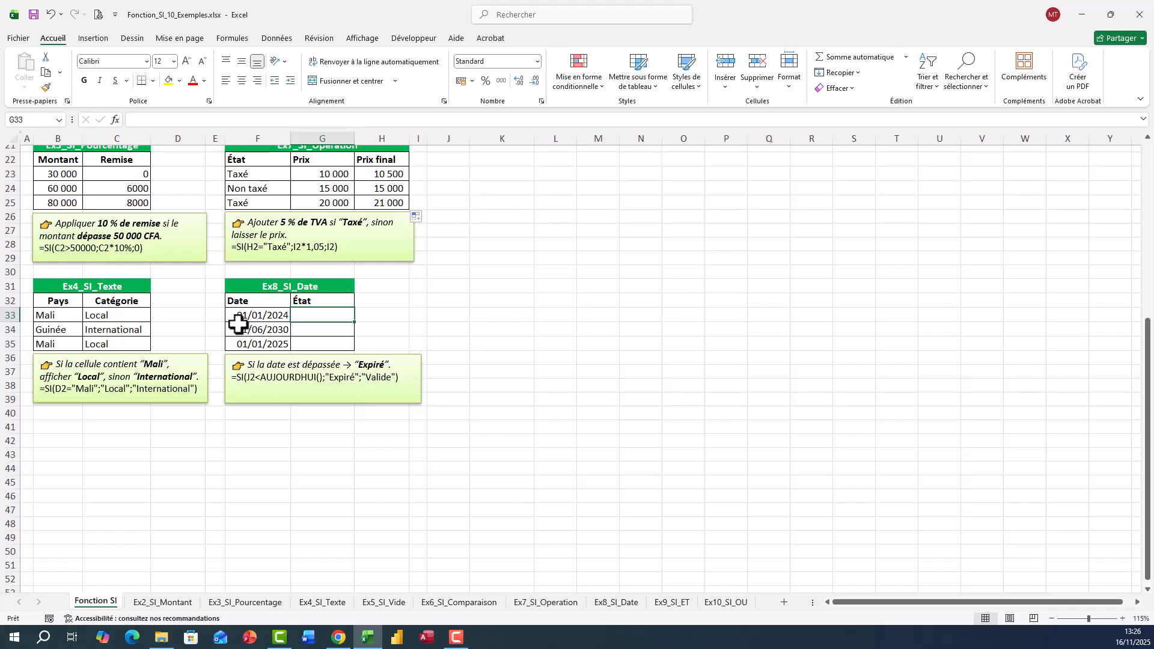
type("=")
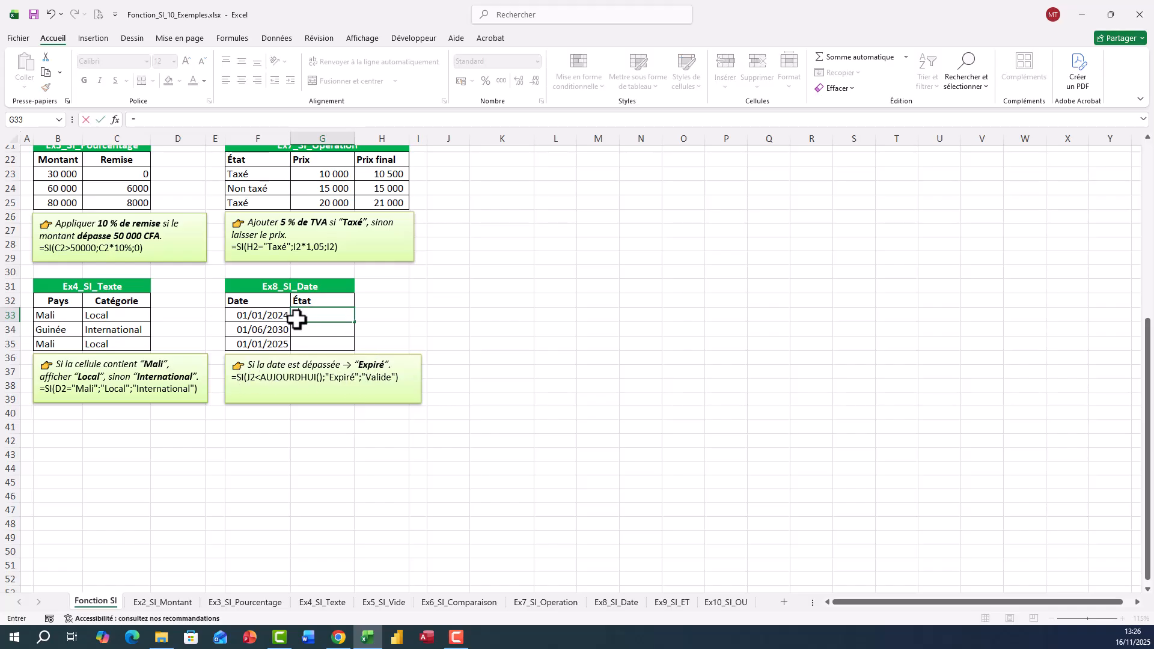
type("SI(")
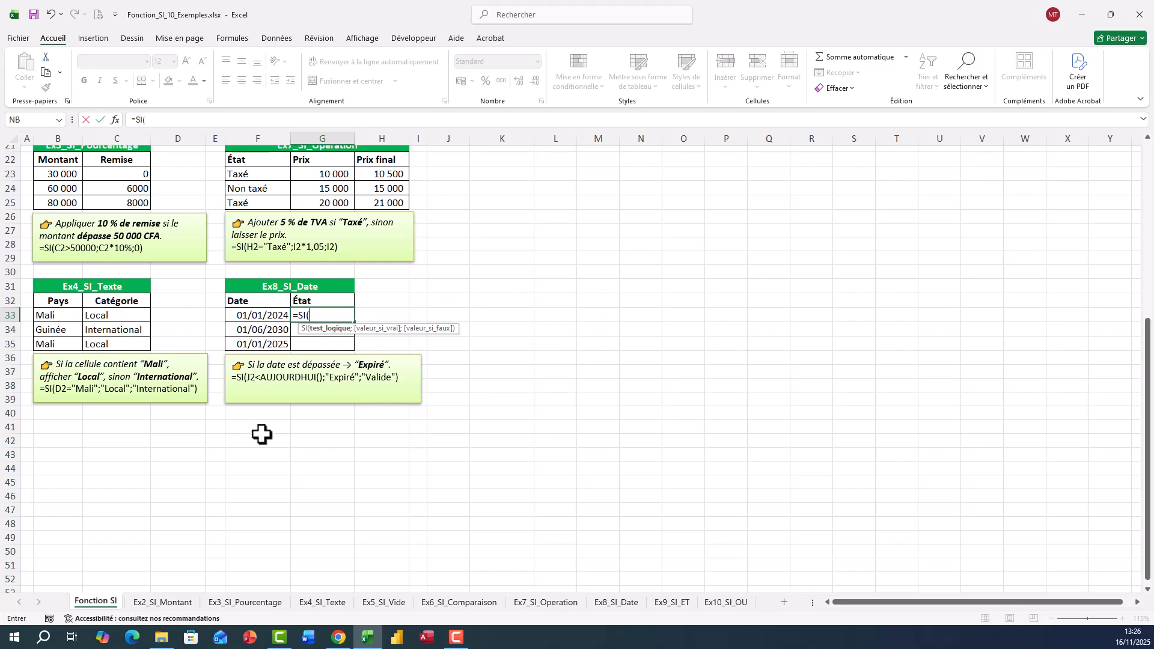
left_click(251, 314)
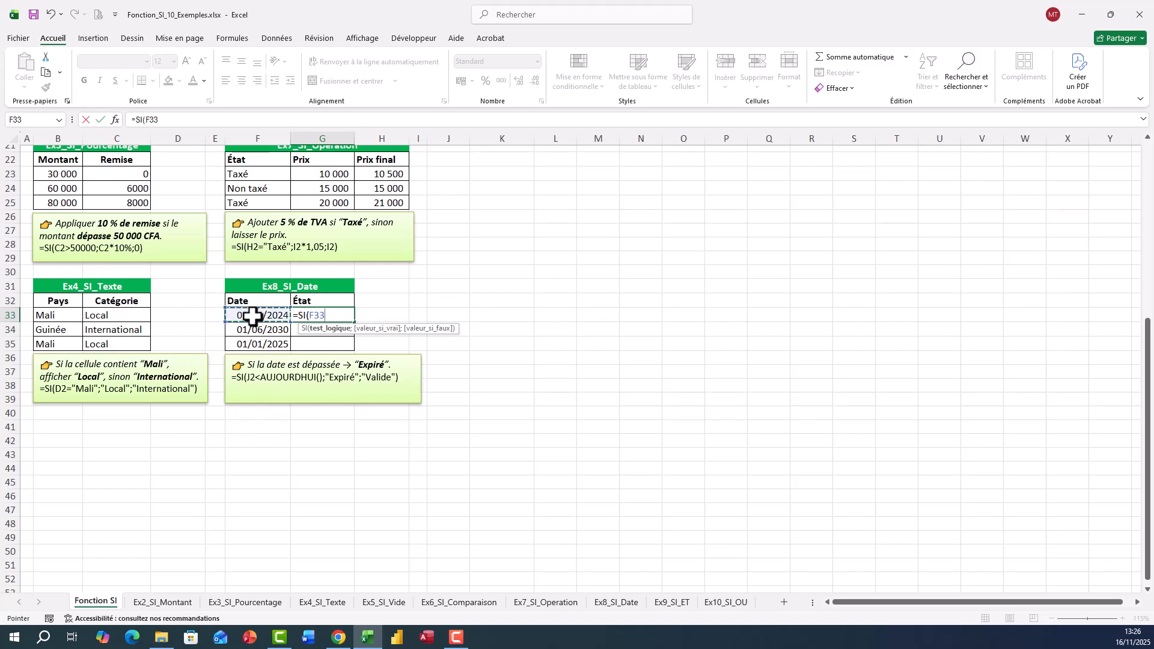
type("<auj")
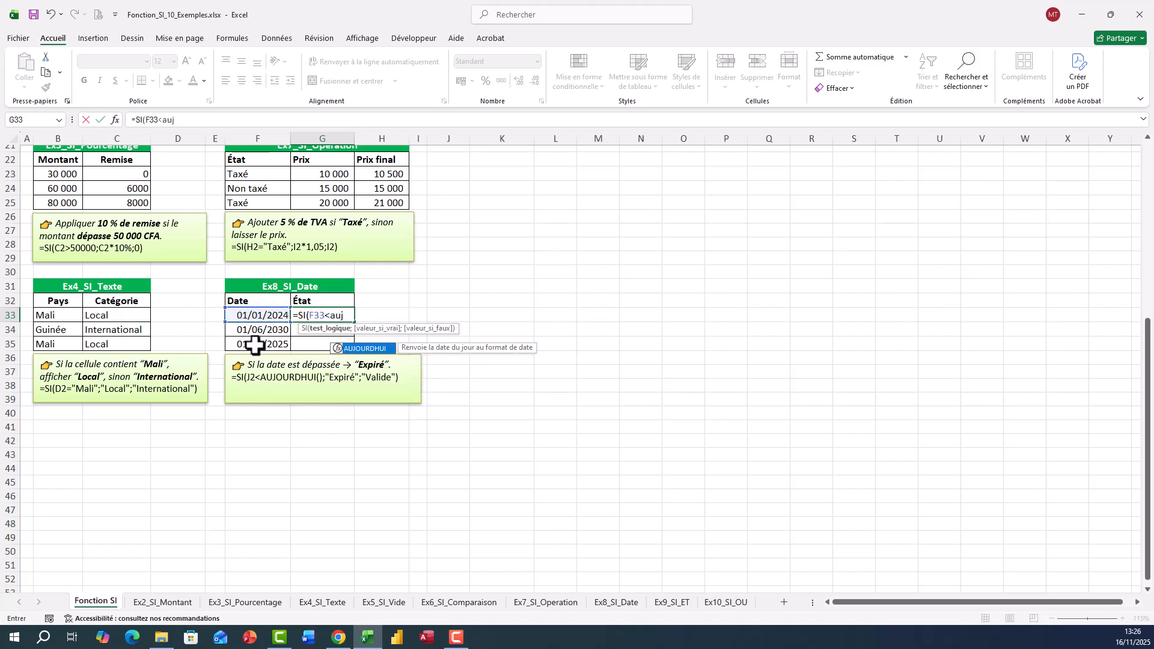
key("Tab")
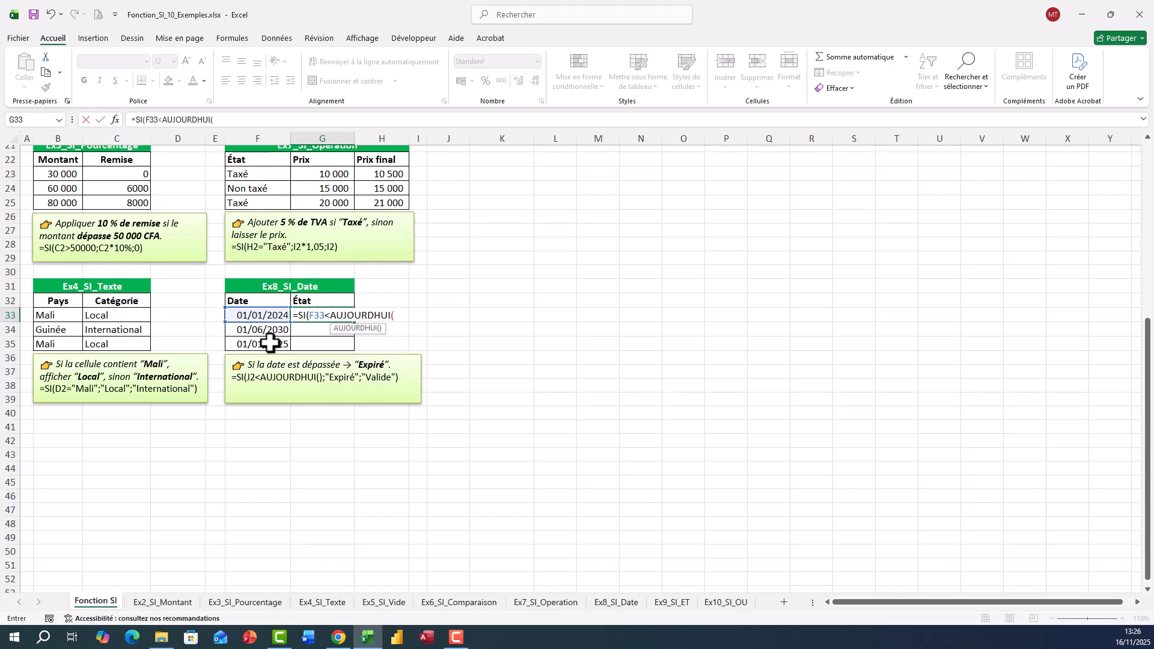
type(";\"Expiré\";")
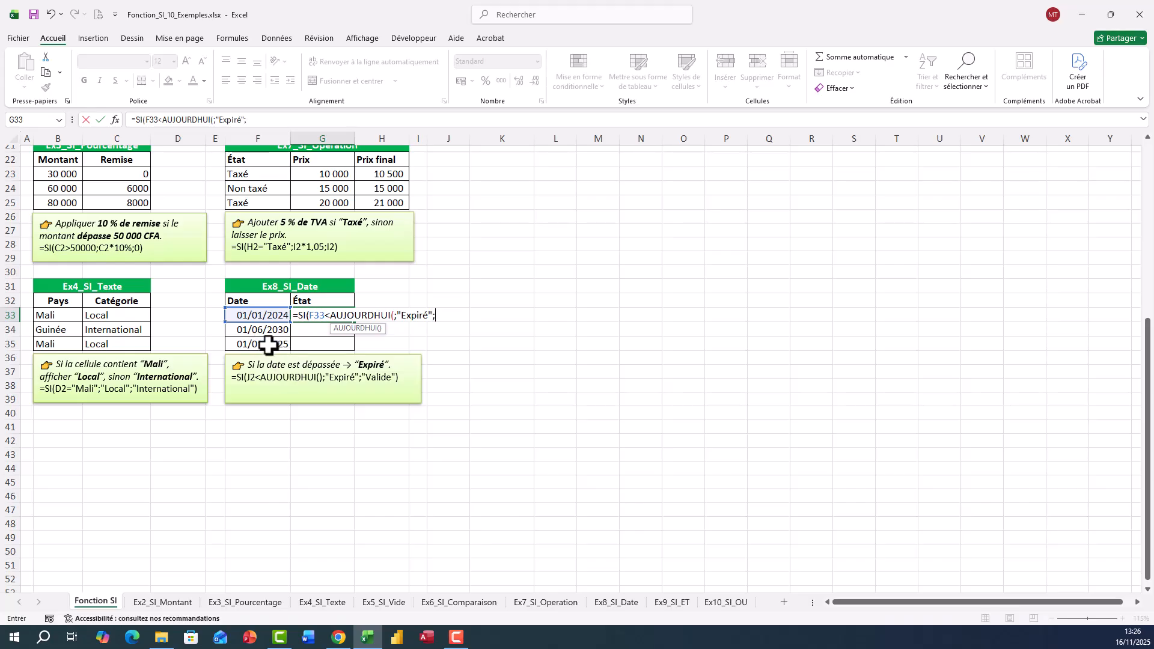
type("\"Valide\")")
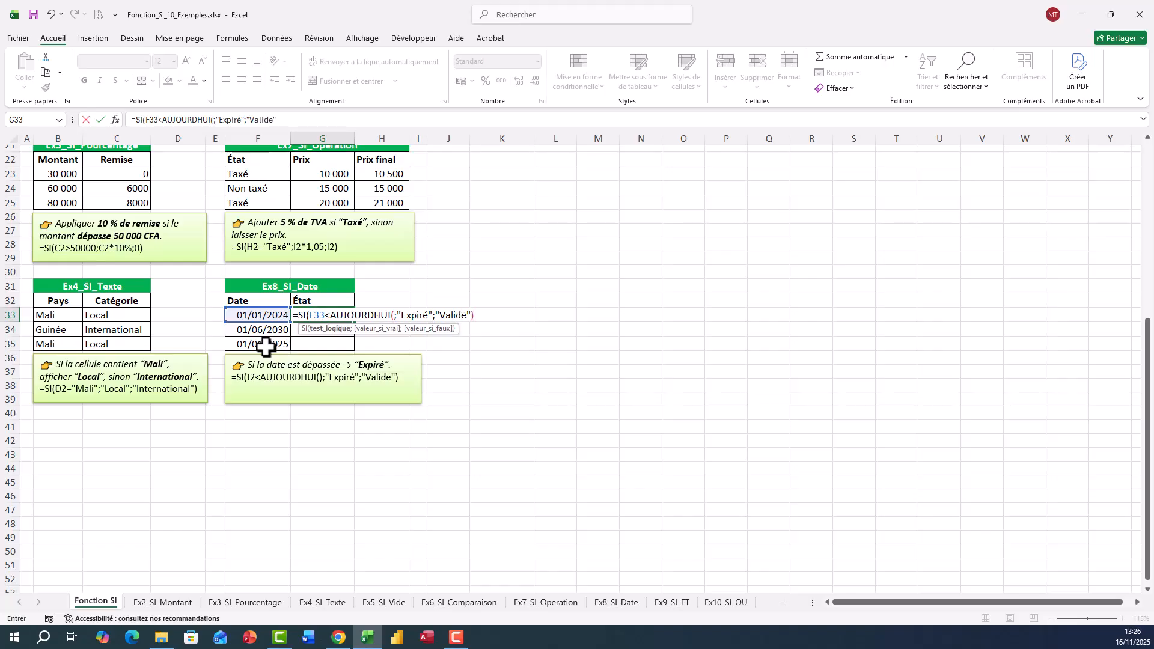
key("Return")
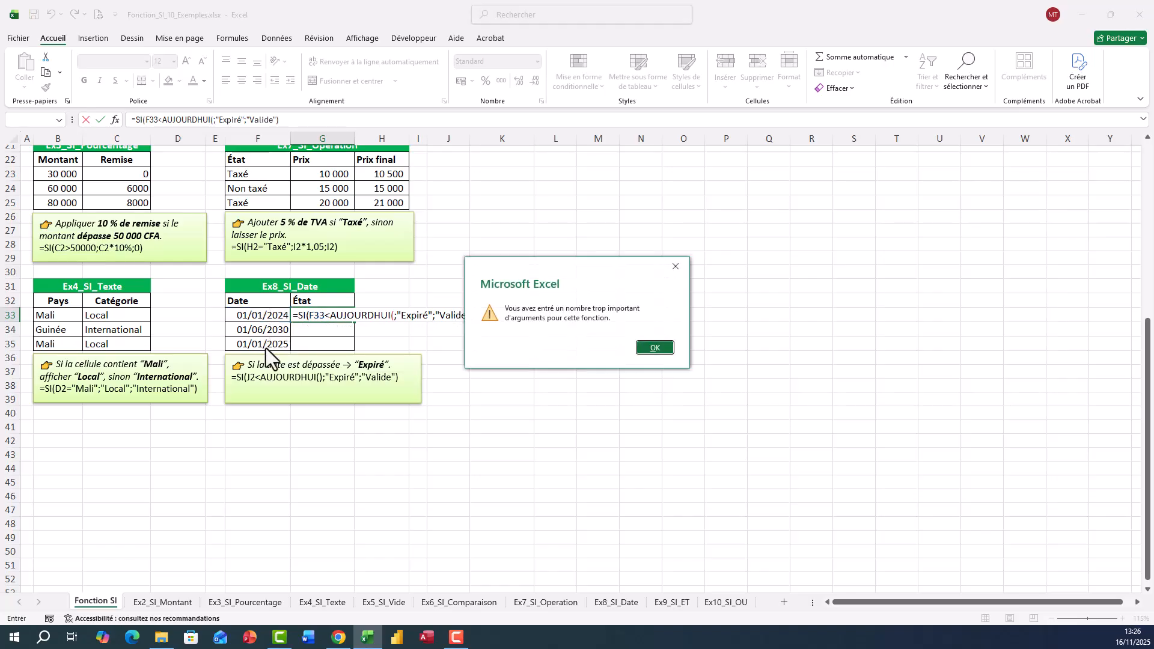
- Add the missing closing parenthesis after AUJOURDHUI( so the G33 formula reads =SI(F33<AUJOURDHUI();"Expiré";"Valide"), and select G33
left_click(654, 347)
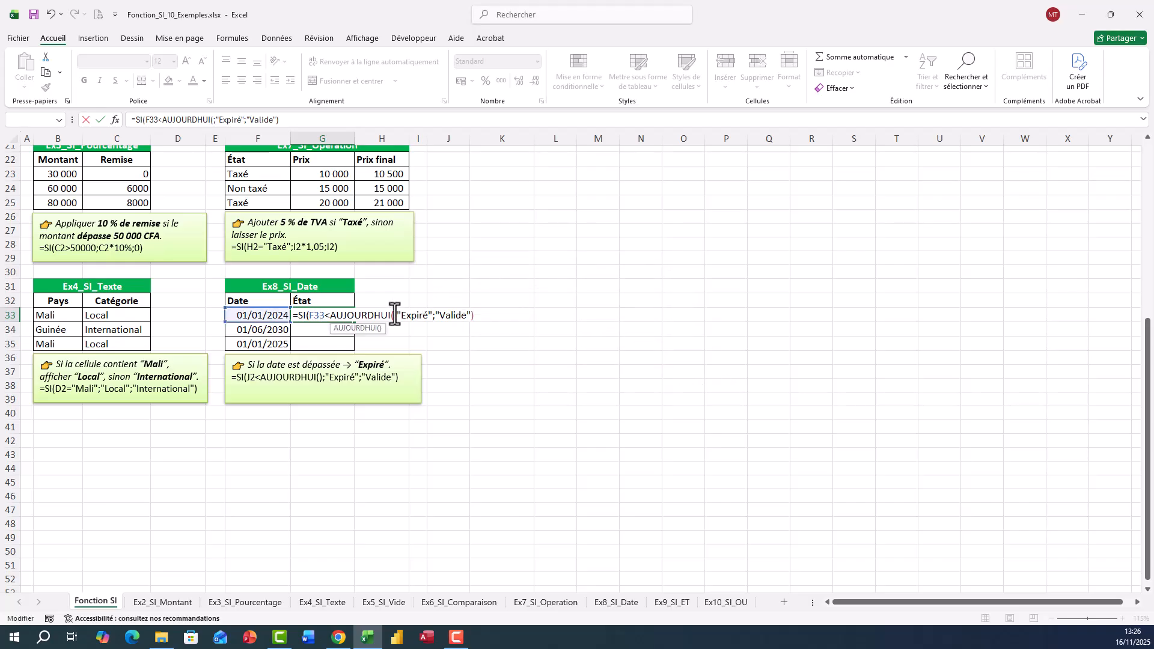
type(")")
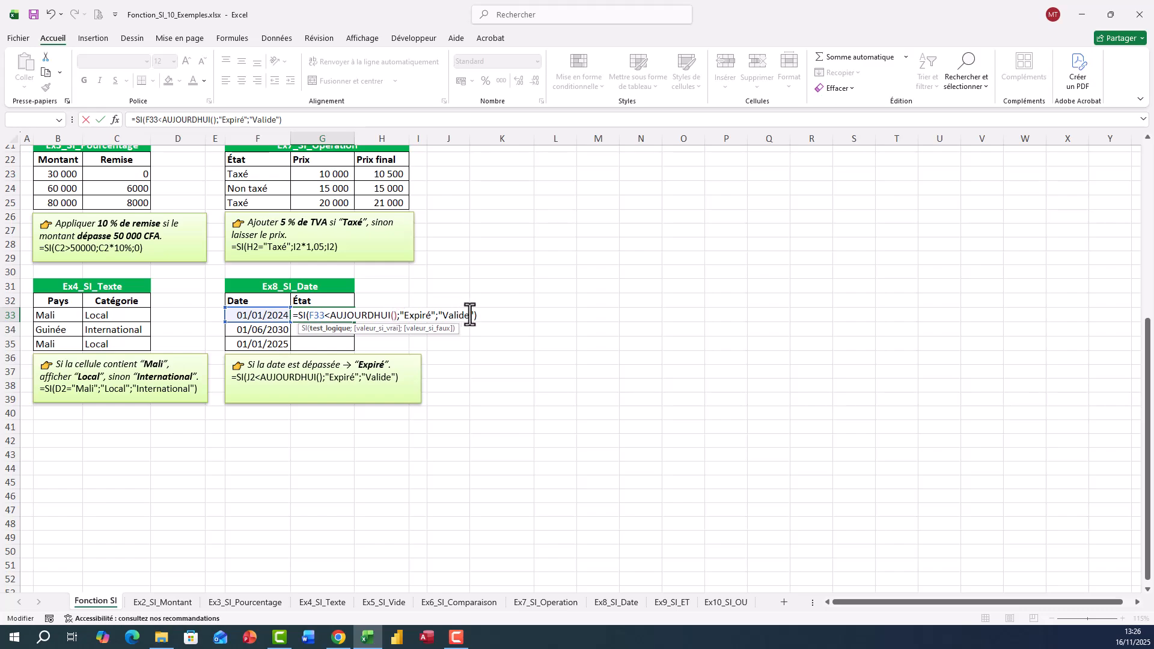
key("Return")
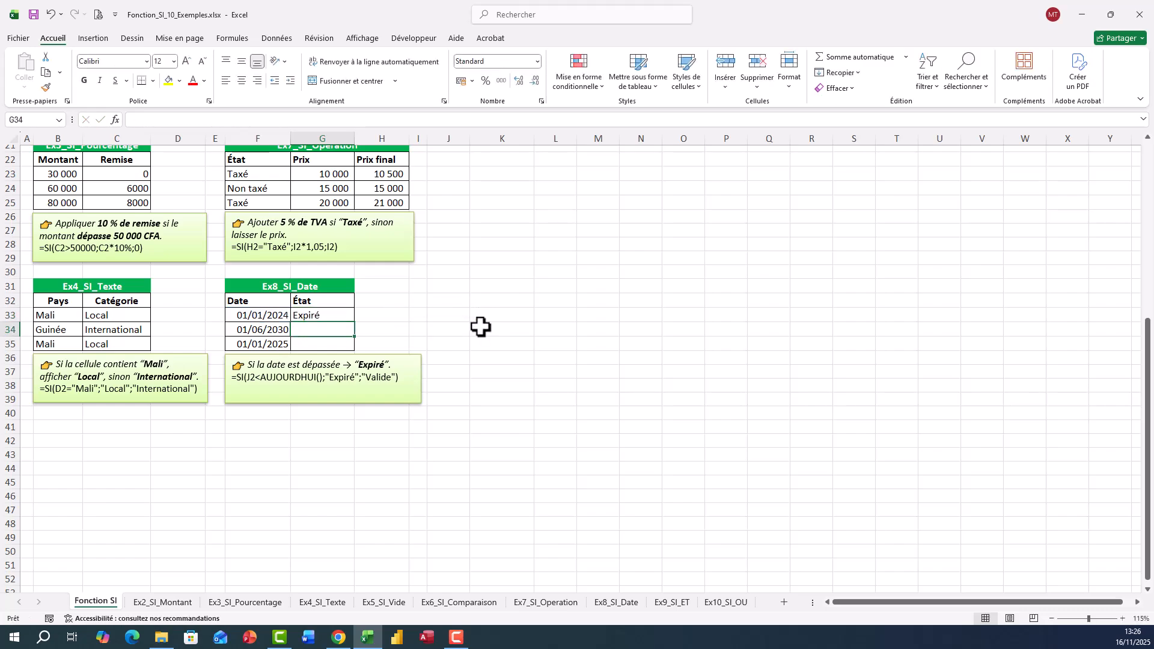
left_click(338, 315)
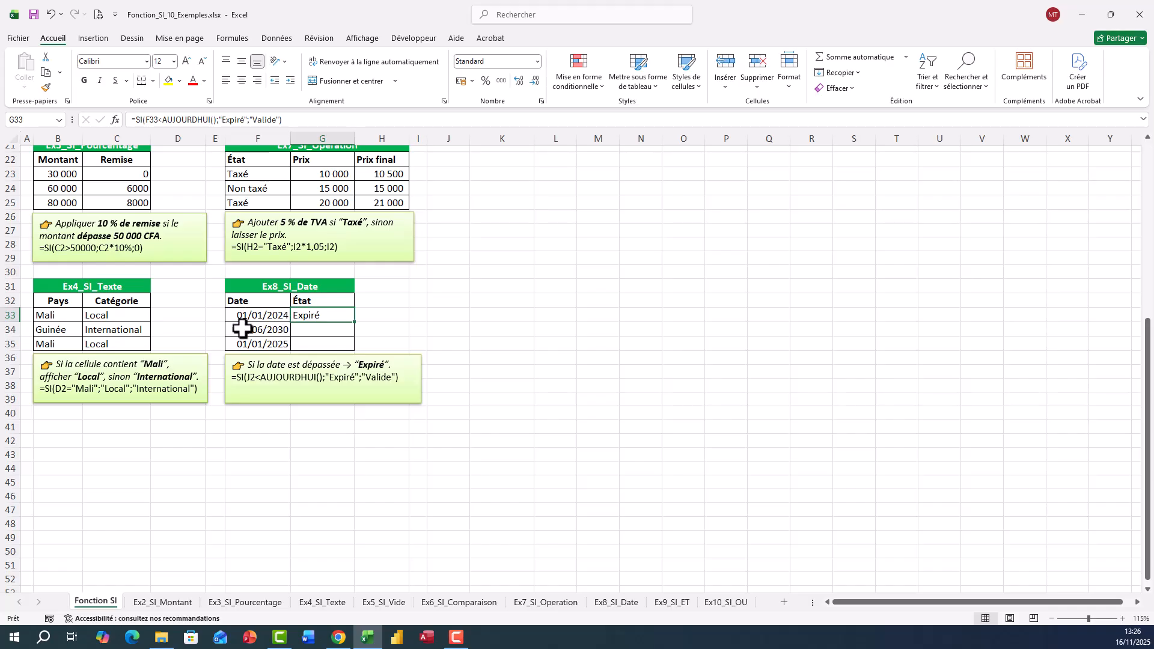
- Fill the État formula from G33 down to G35 in the Ex8_SI_Date table, and reselect G33
left_click_drag(353, 322, 342, 353)
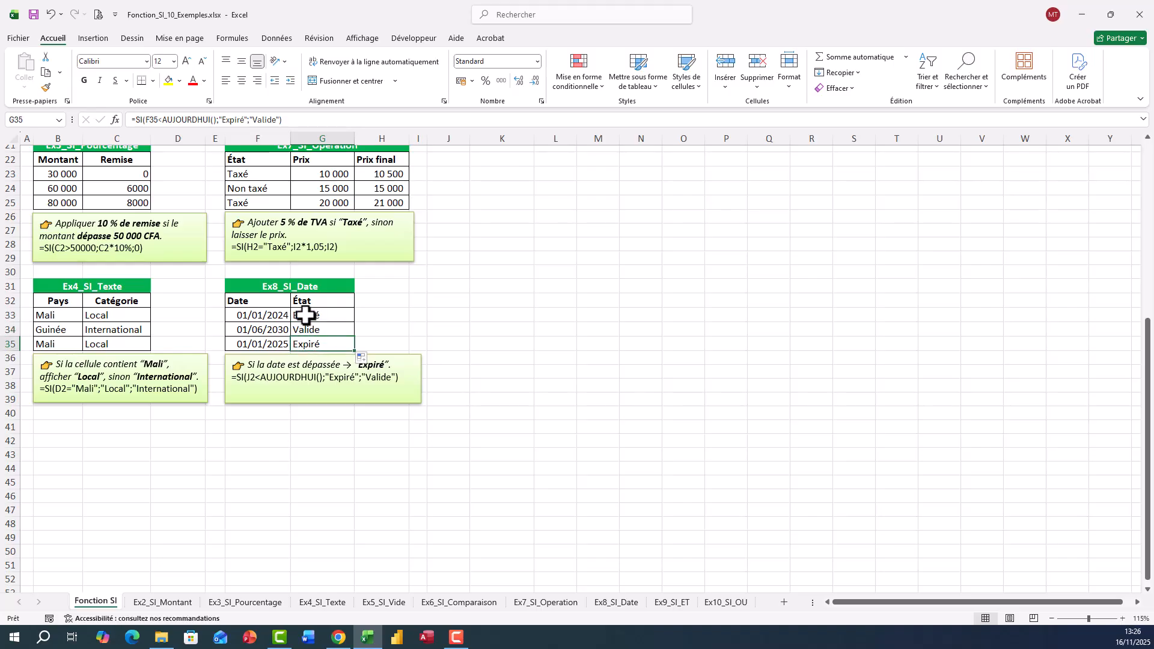
left_click(303, 317)
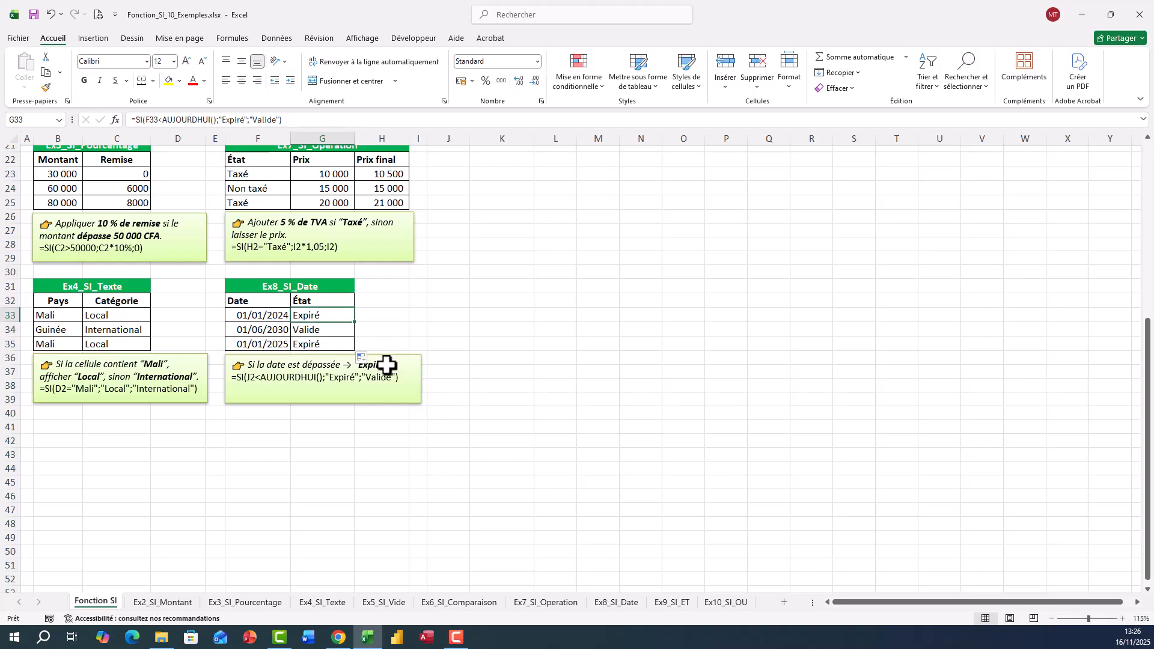
- In K3, enter the formula =SI(ET(J3>=10;J3<15);"Assez-bien";"Autre") for the first row of the Ex9_SI_ET table
scroll(421, 372, "up", 7)
left_click(488, 182)
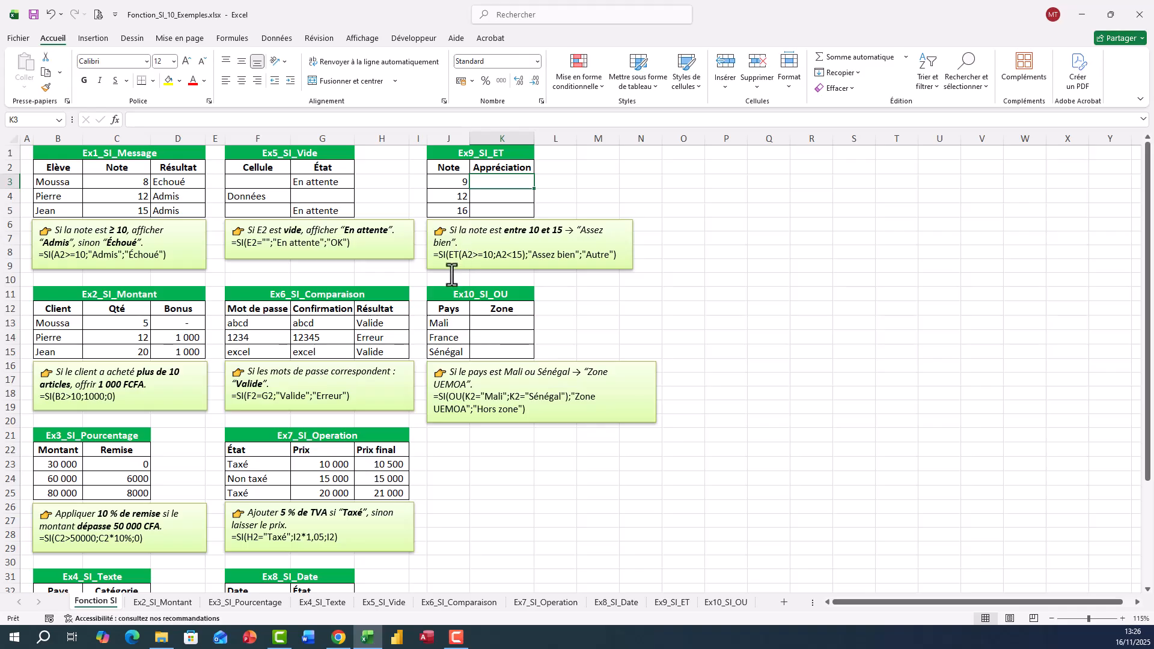
type("=SI(")
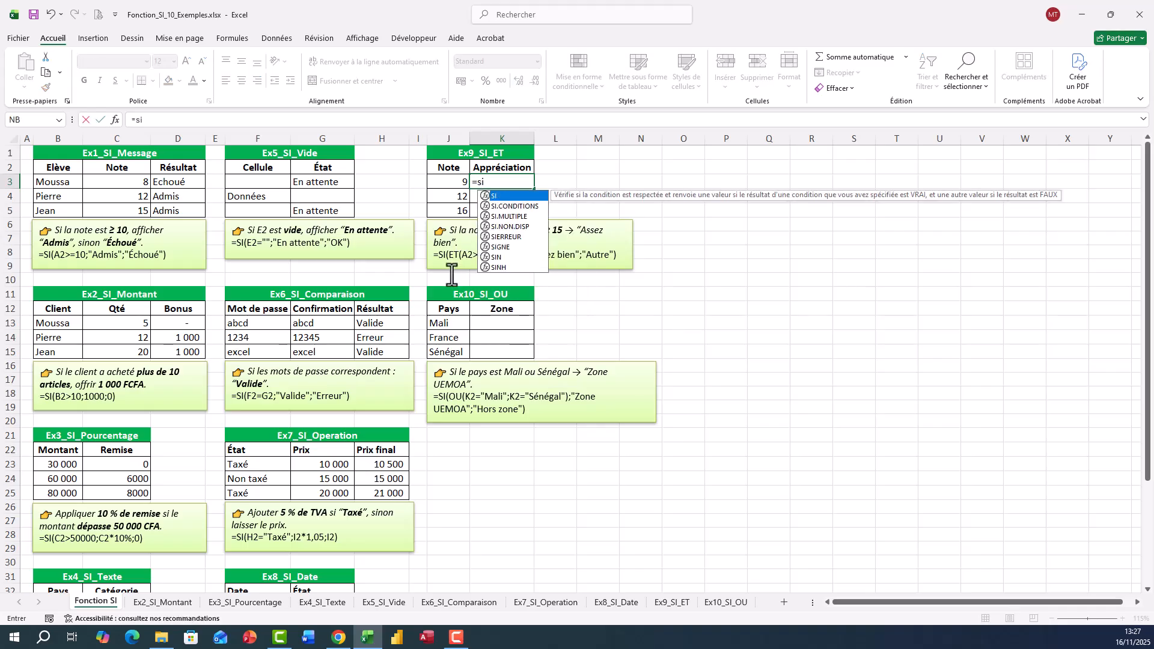
type("ET(")
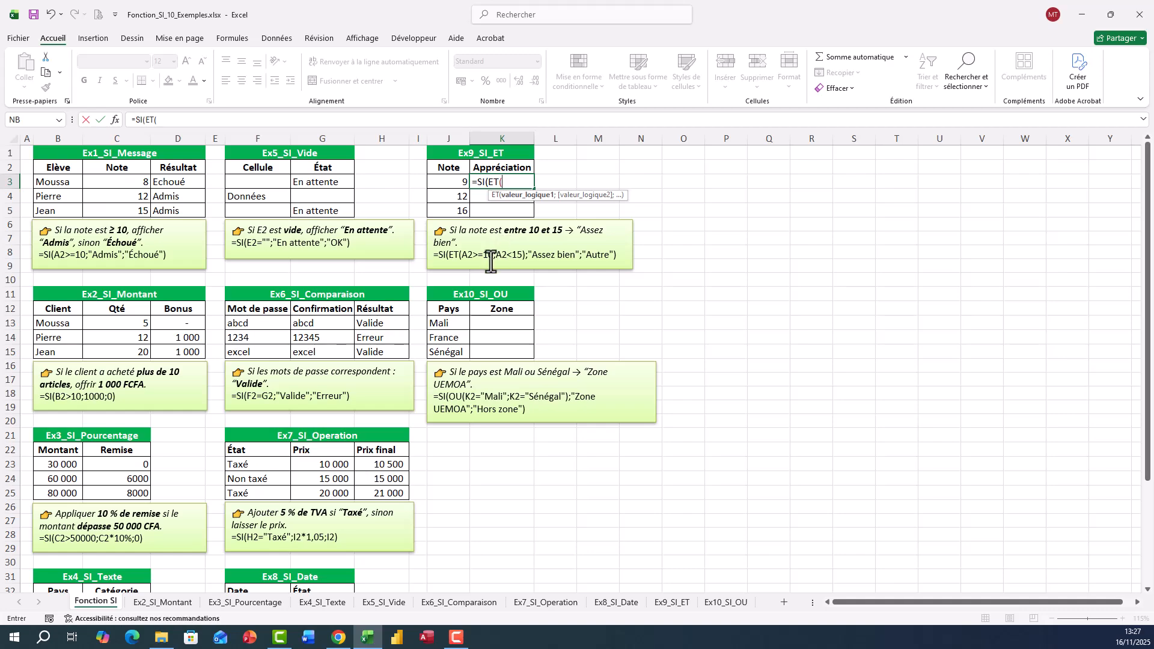
left_click(455, 182)
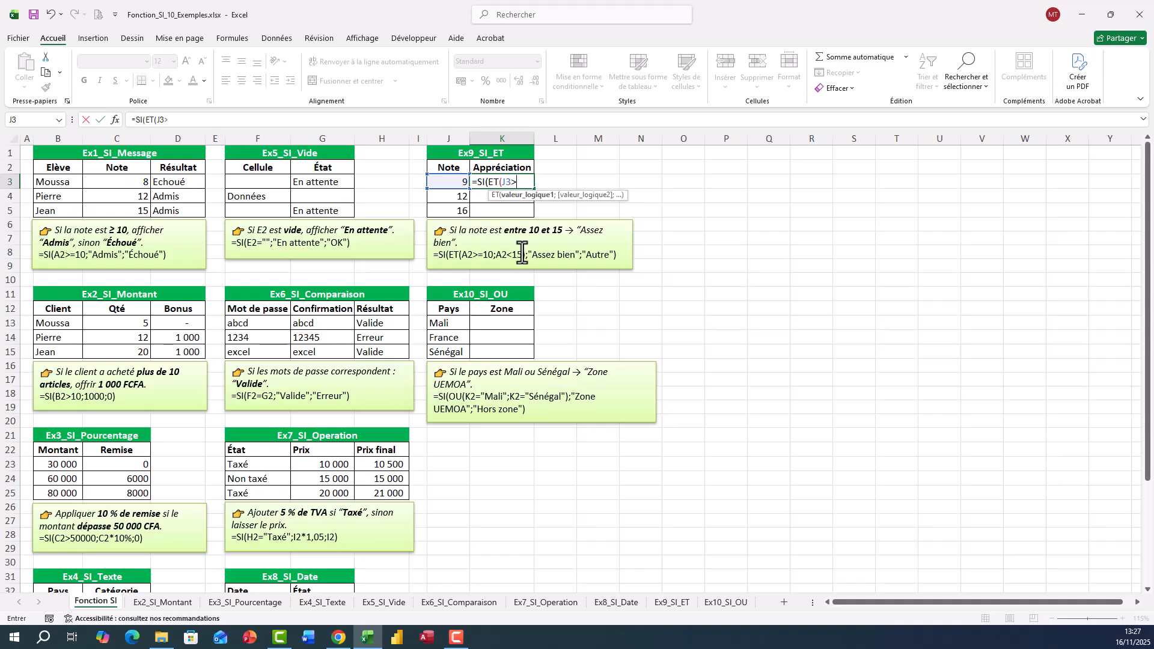
type("=10;")
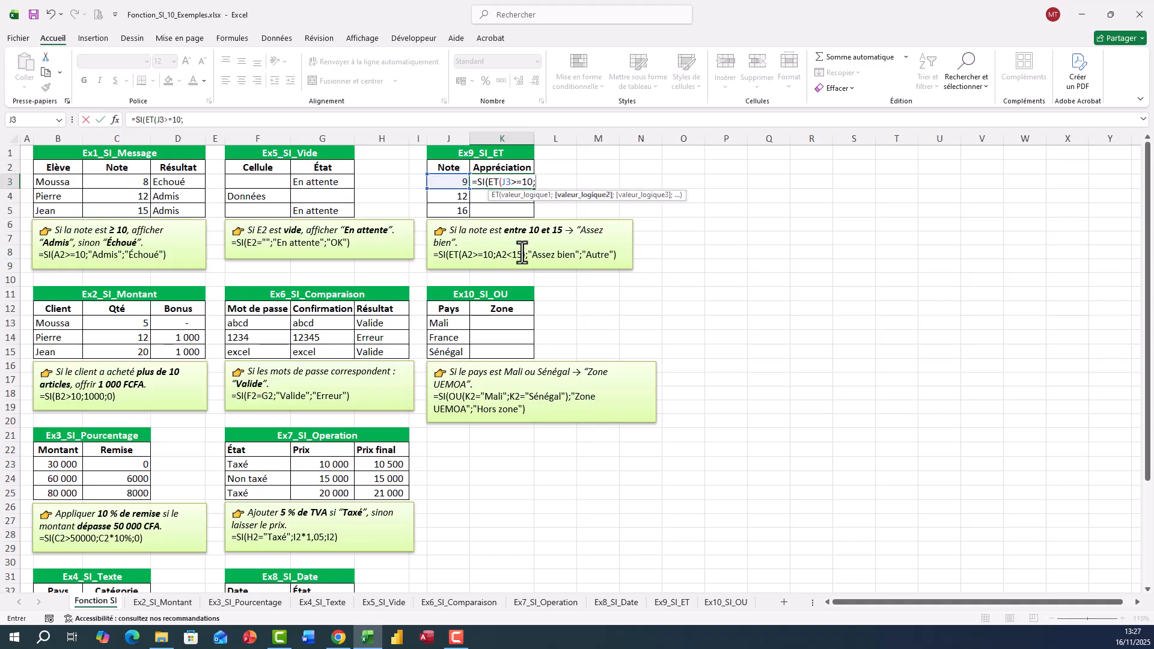
left_click(448, 183)
type("<")
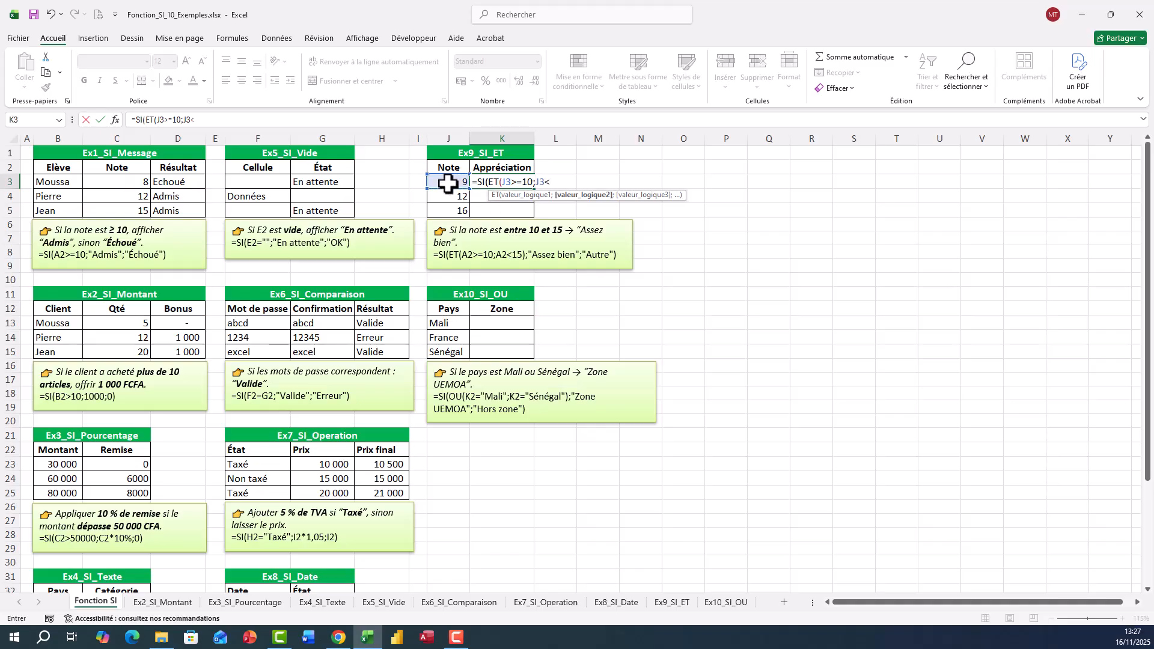
type("15")
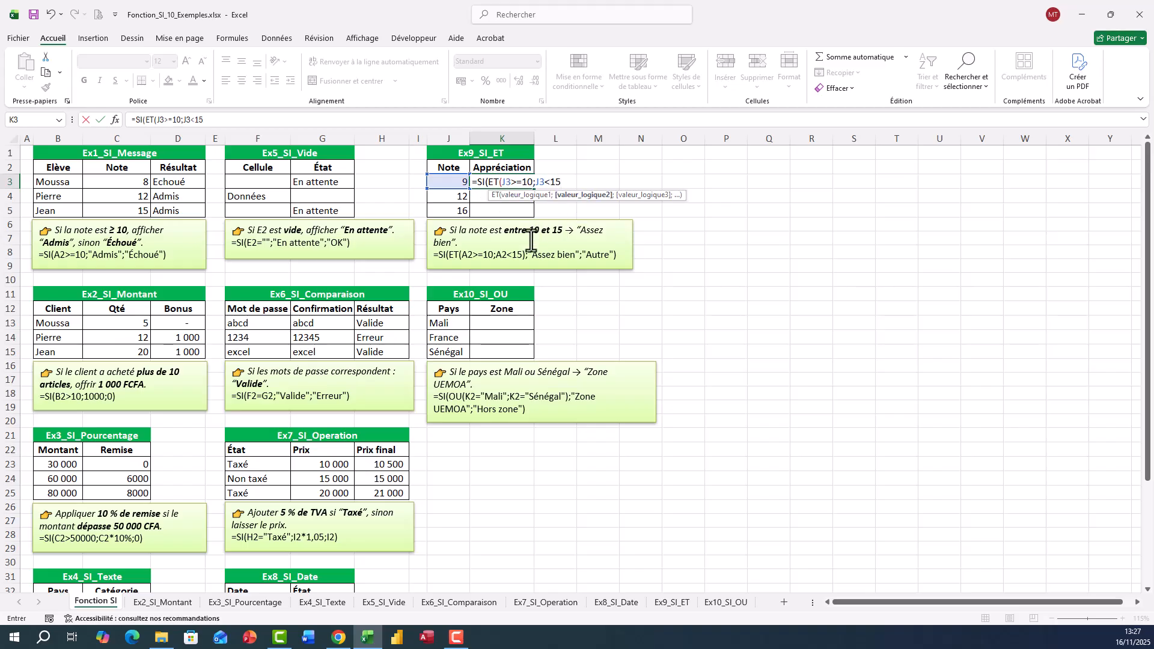
type(");")
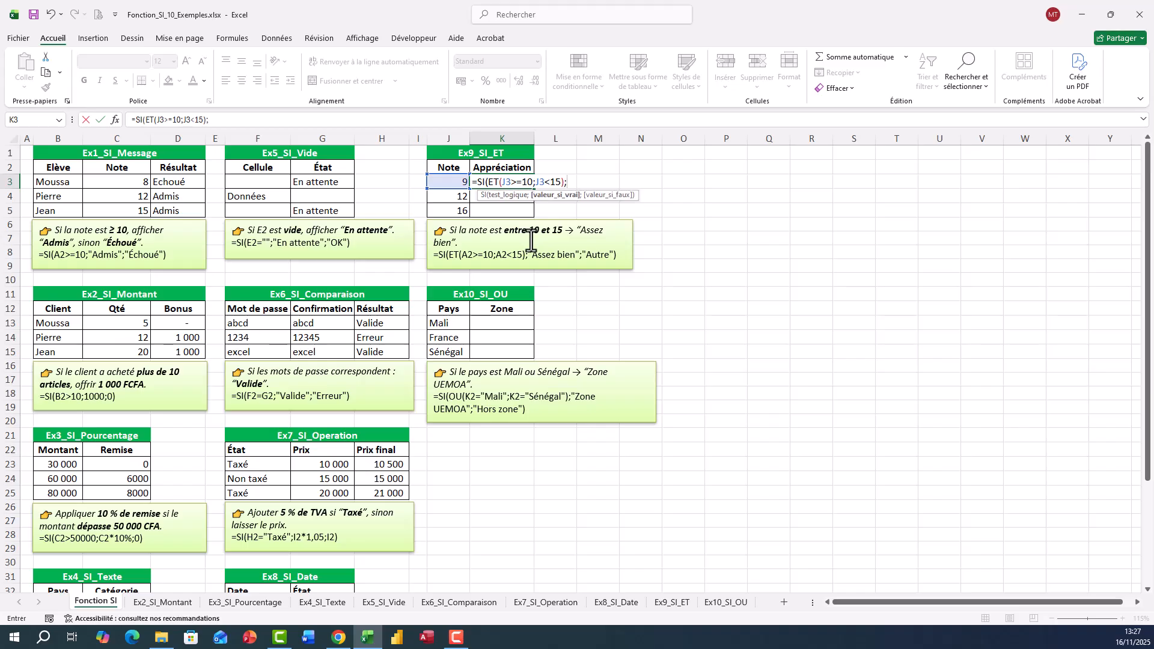
type("\"Assez-bien\";")
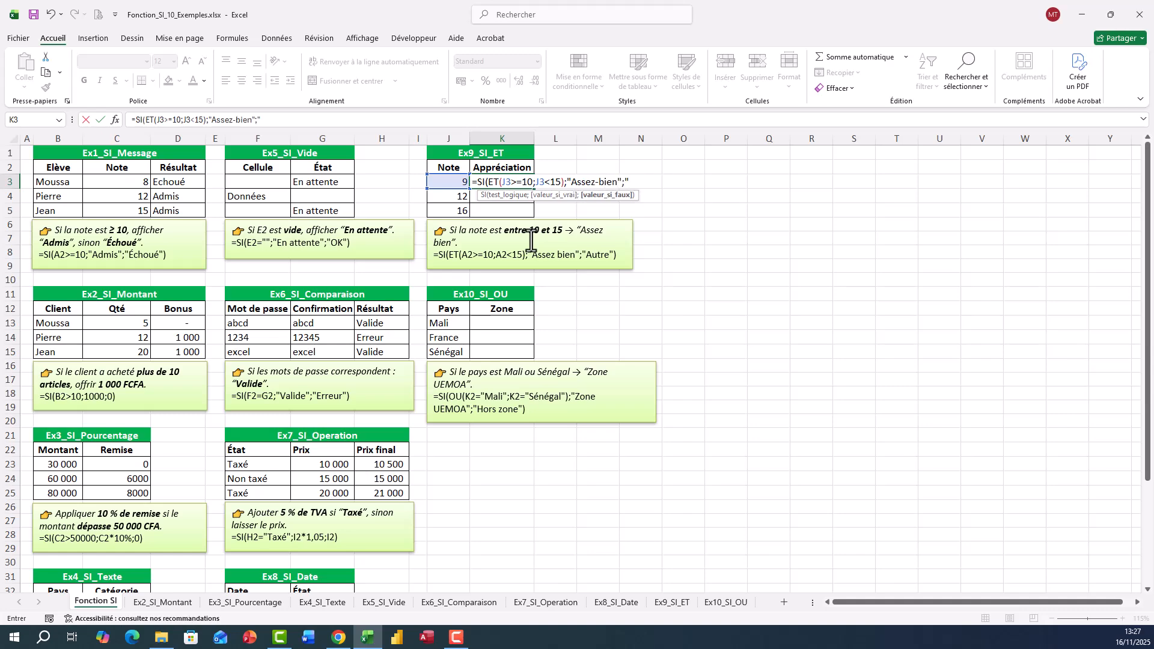
type("\"Autre\")")
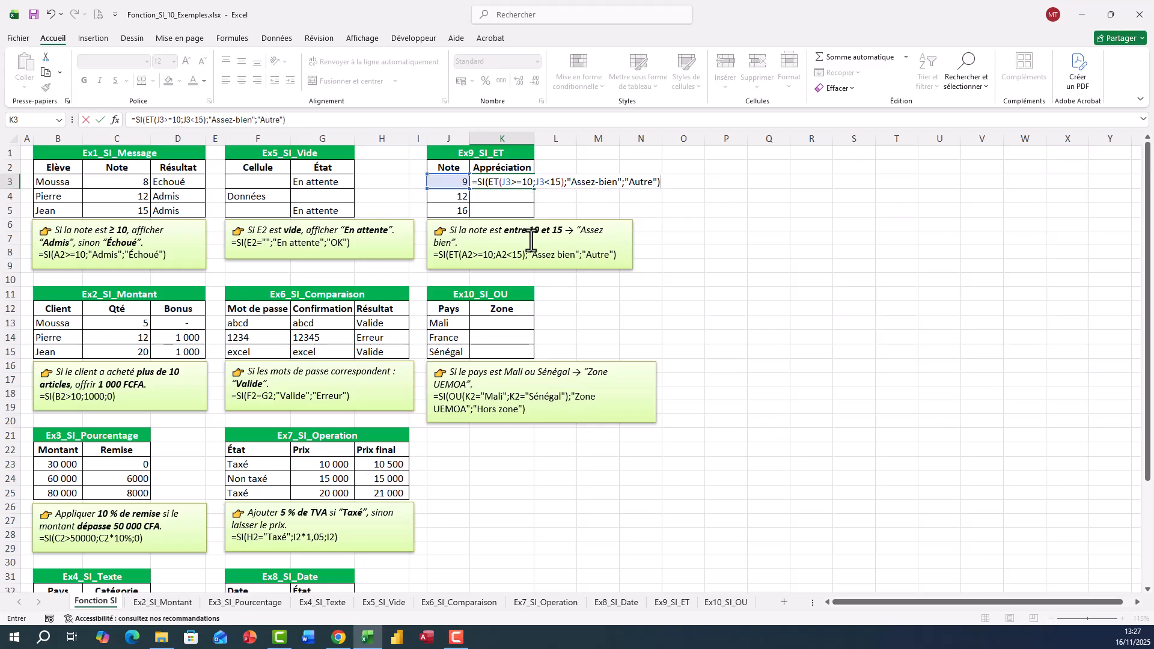
key("Return")
- Fill the Appréciation formula from K3 down to K5 and check the copies in K4 and K5
left_click(512, 180)
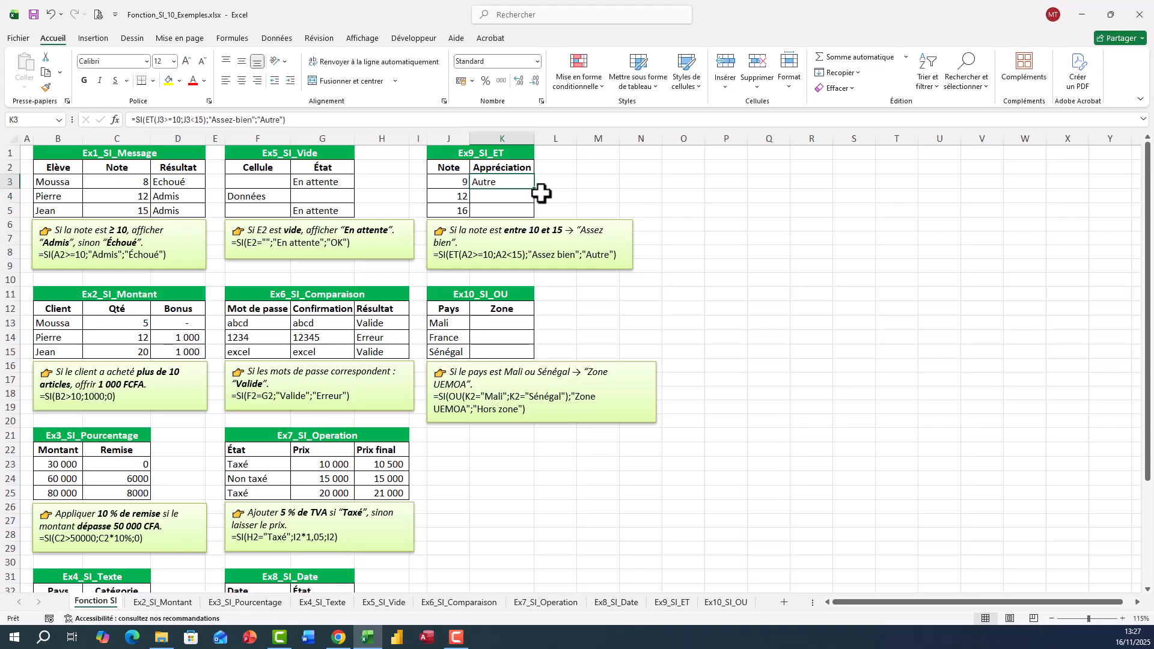
left_click_drag(537, 192, 527, 215)
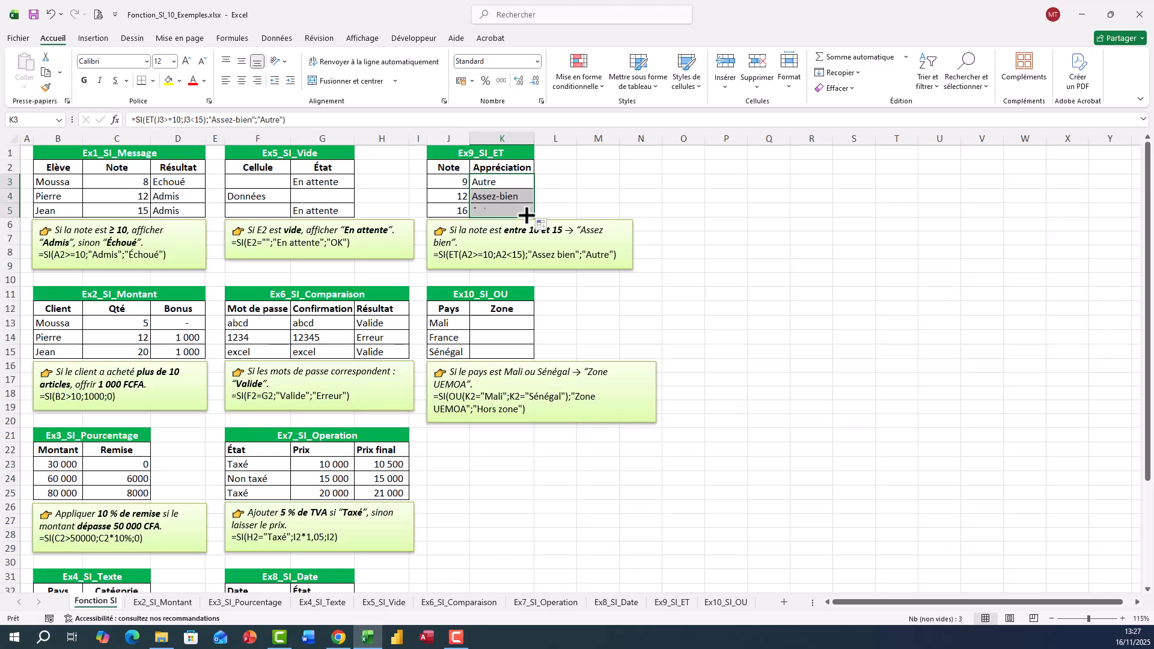
left_click(500, 195)
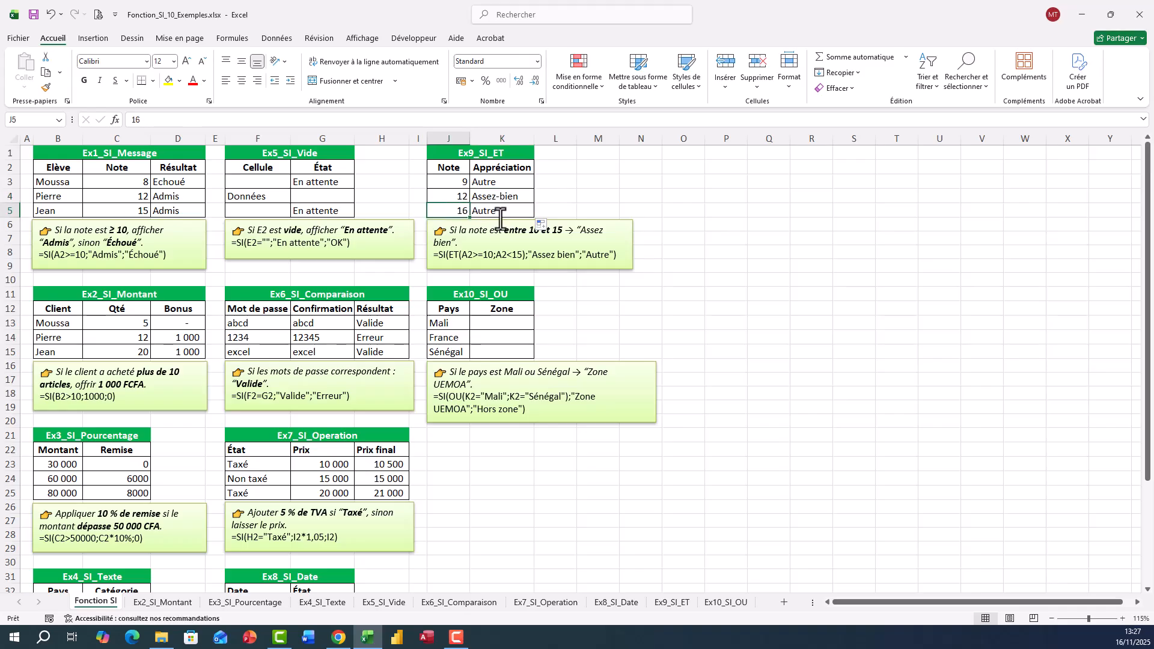
left_click(498, 213)
left_click(498, 211)
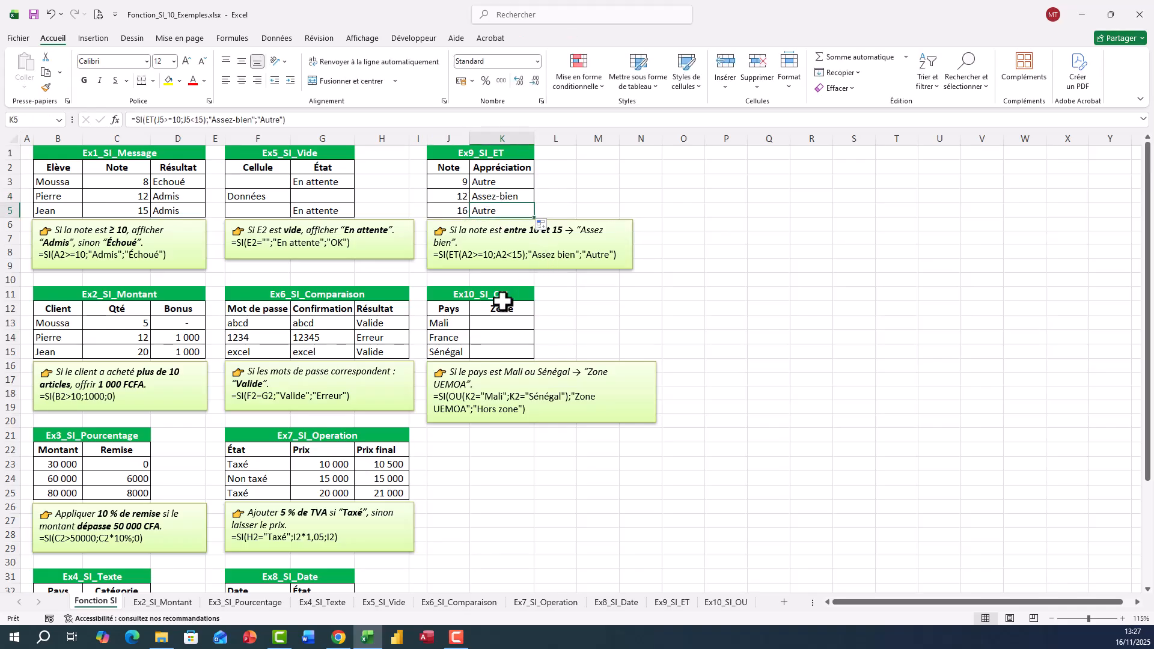
- In K13 of the Ex10_SI_OU table, begin the zone formula with the two-country test =SI(OU(J13="Mali";J13="Sénégal");
left_click(495, 325)
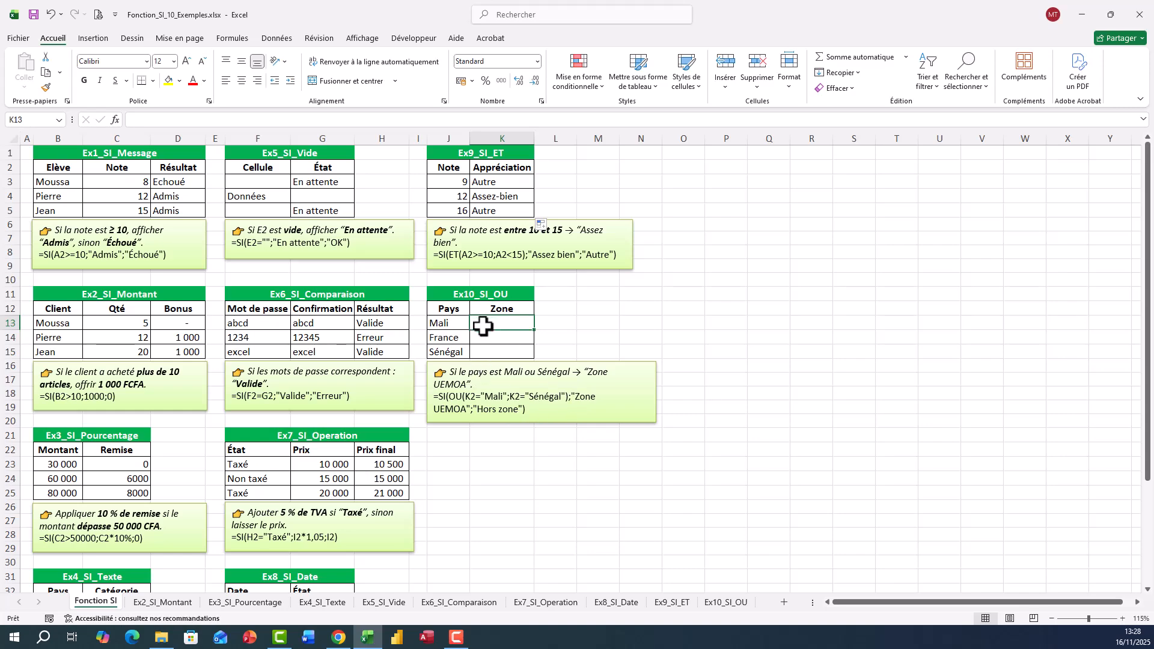
type("SI(")
key("Return")
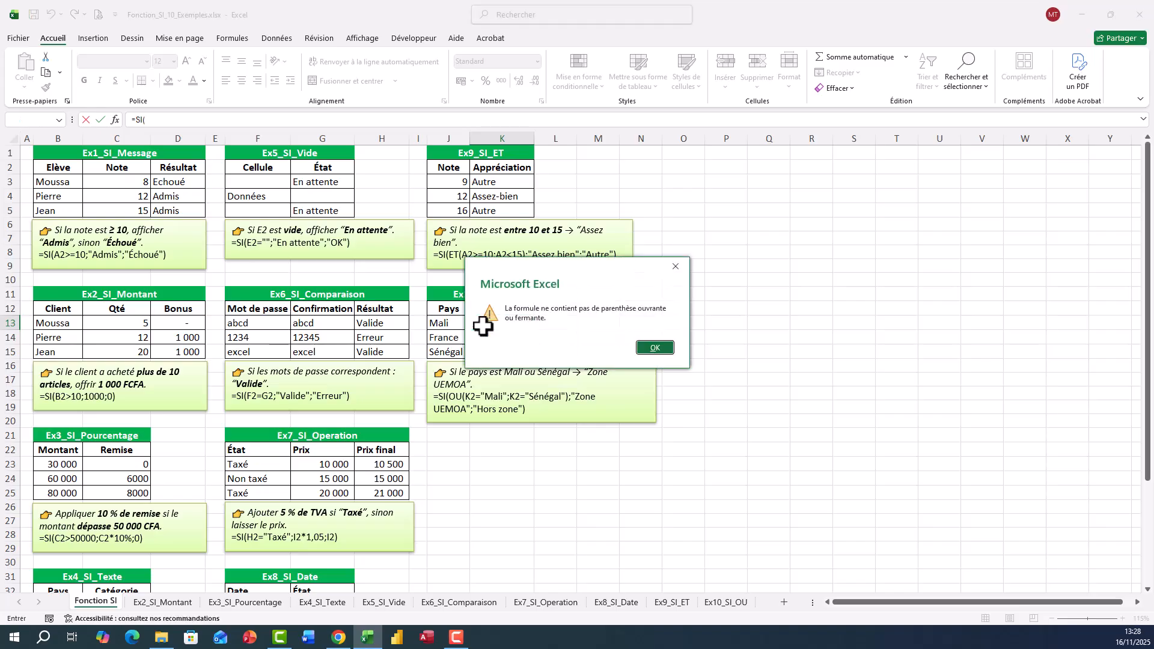
left_click(667, 350)
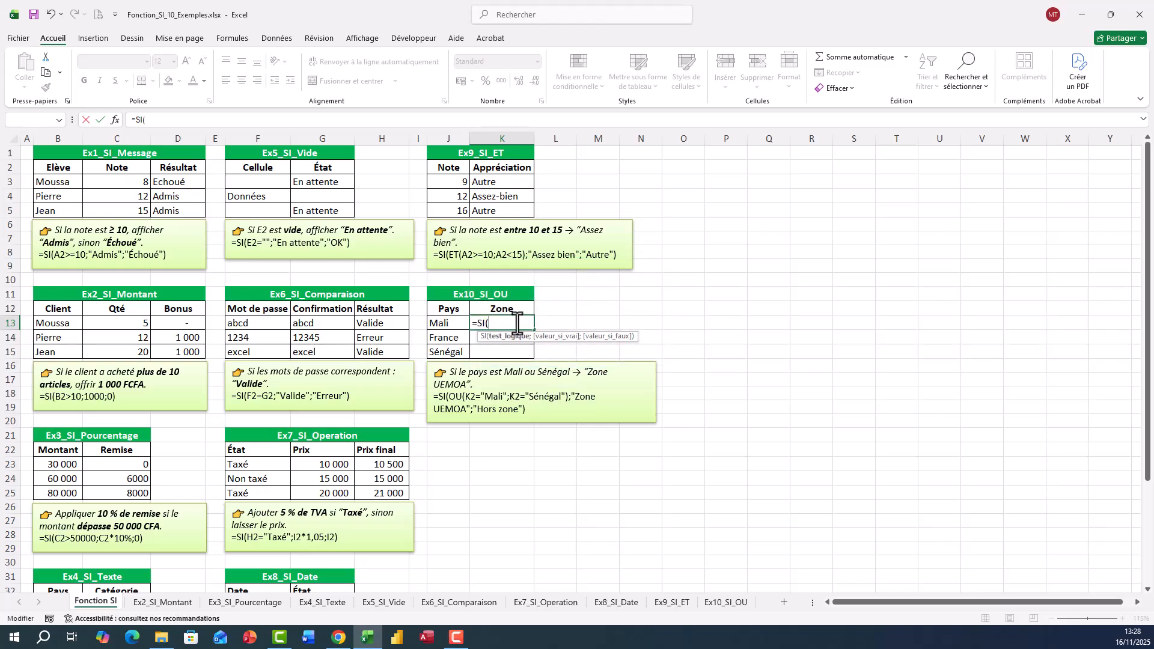
type("ou")
key("Tab")
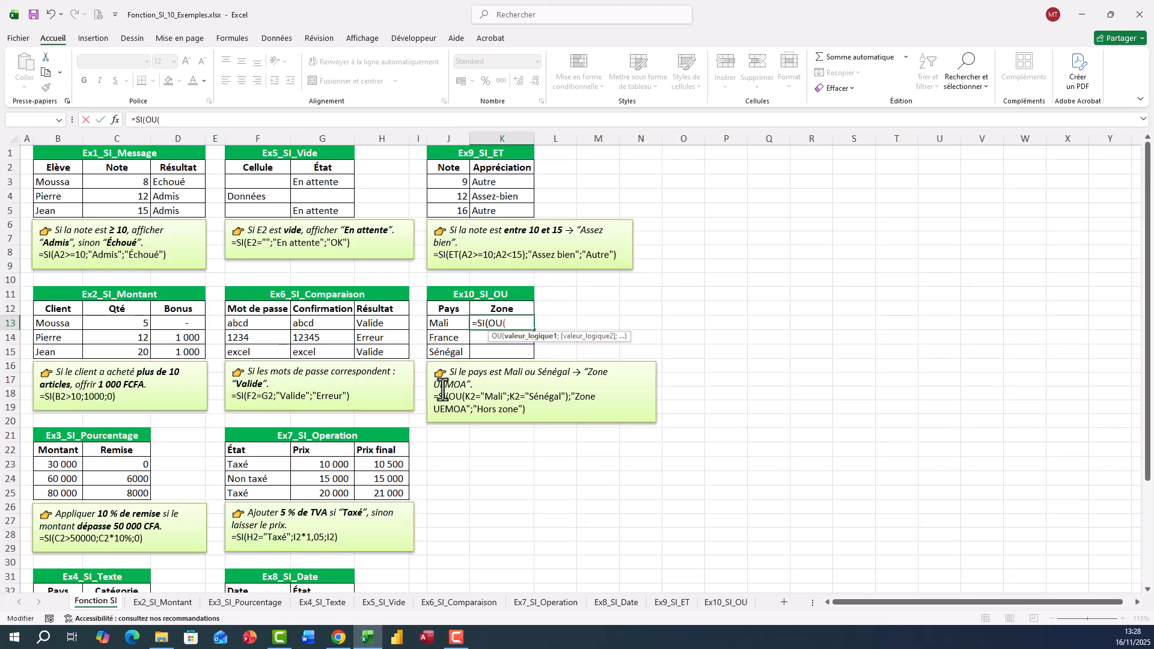
left_click(443, 325)
type("=")
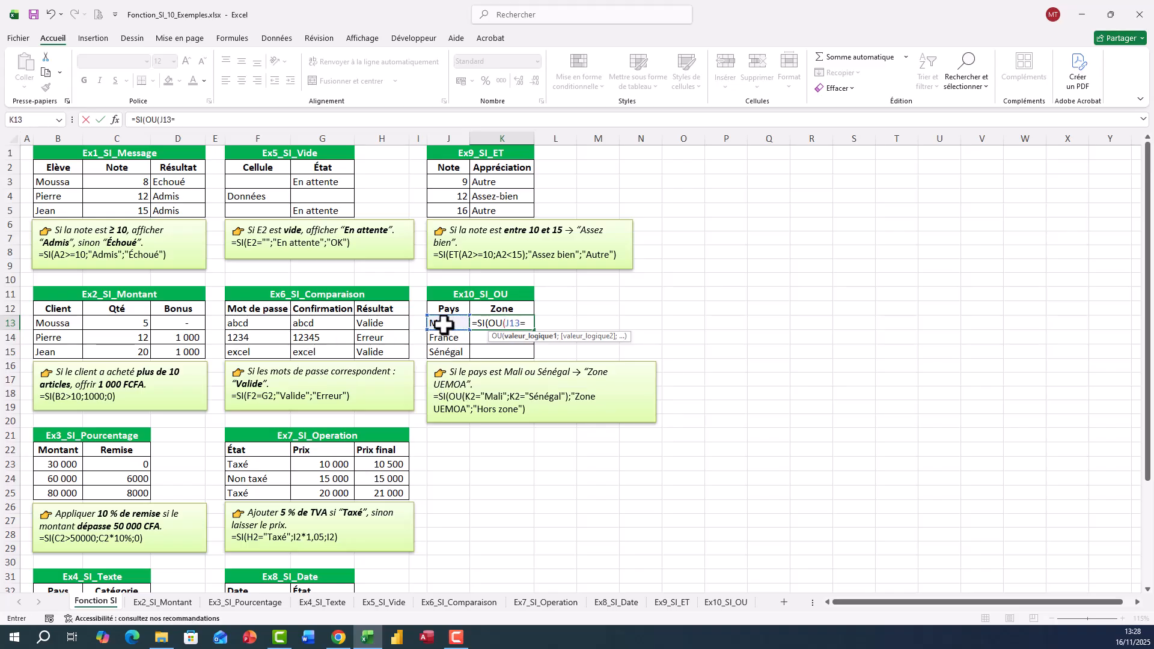
type("\"Mali\";")
left_click(442, 324)
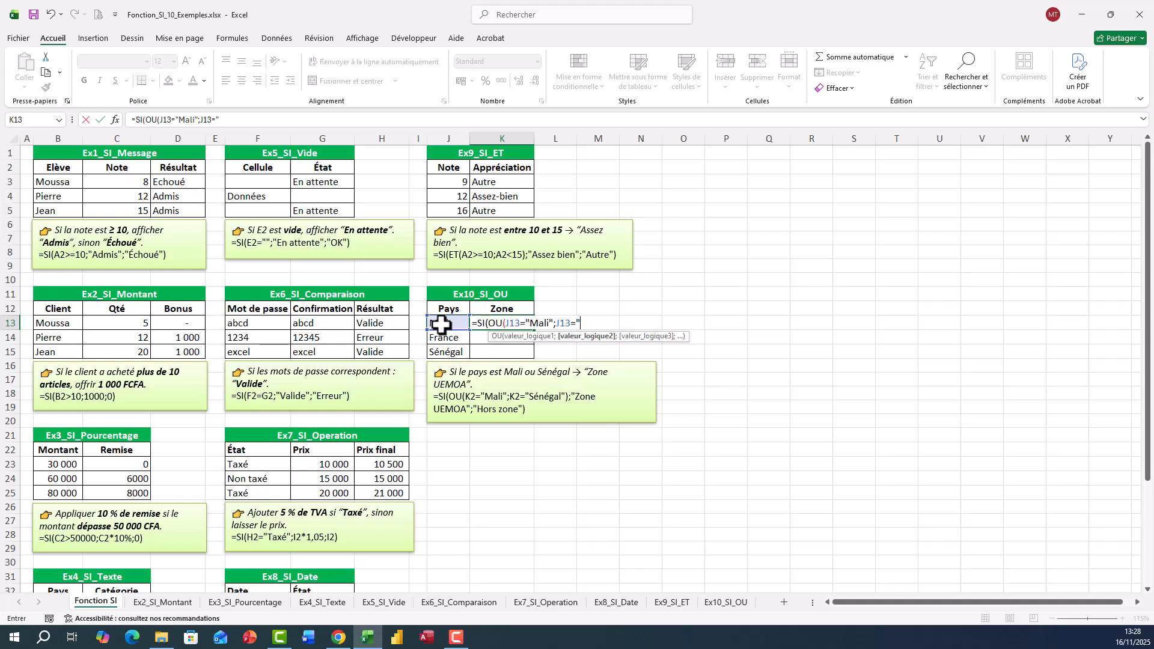
type("=\"Sénégal\");\"")
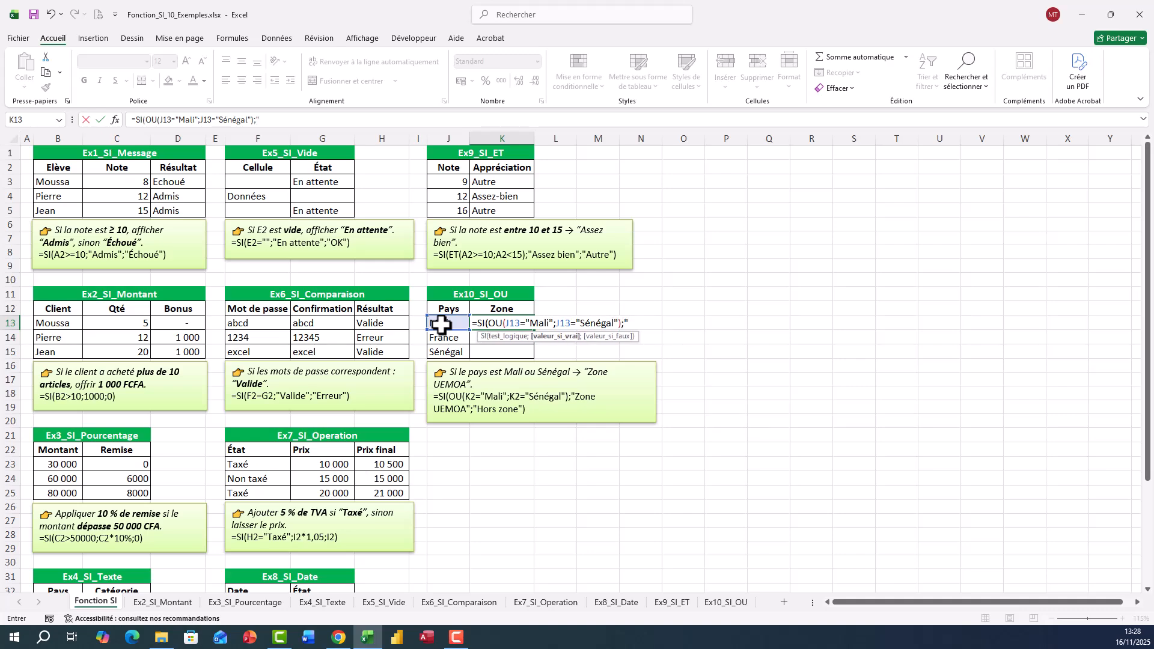
- Complete the K13 formula with "Zone UEMOA" as the true result and "Hors Zone" as the false result, and confirm it
type("Zone")
type(" UE")
type("MOA")
type("\"")
type(";")
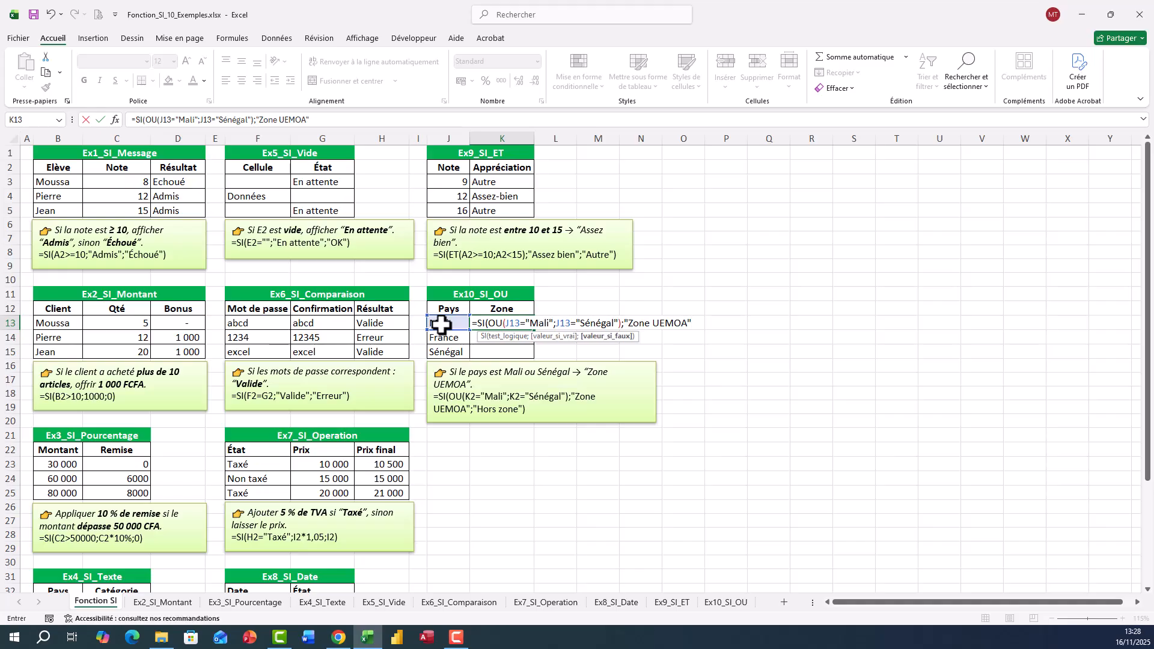
type("\"Hors\")")
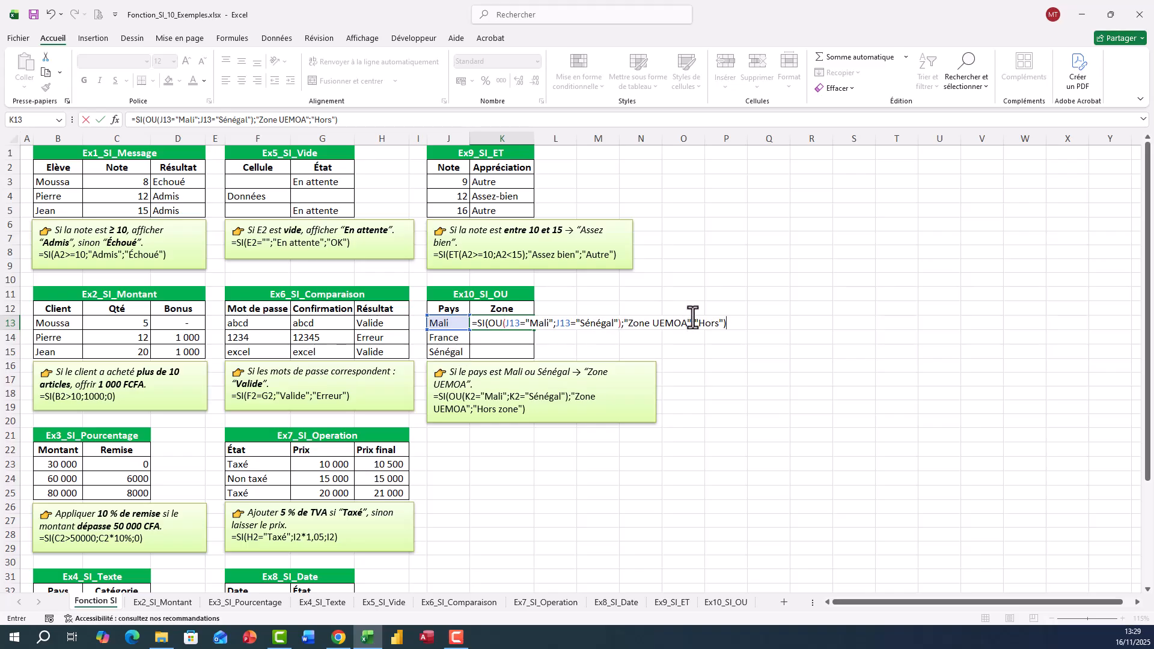
left_click(722, 323)
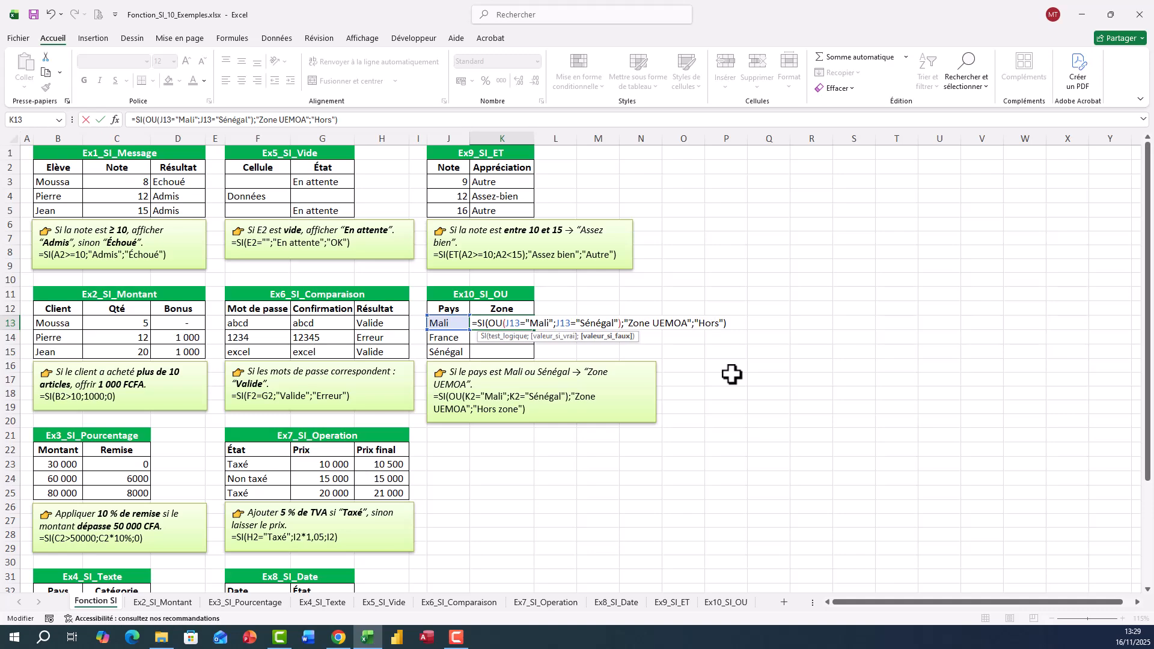
type("Zone")
key("Return")
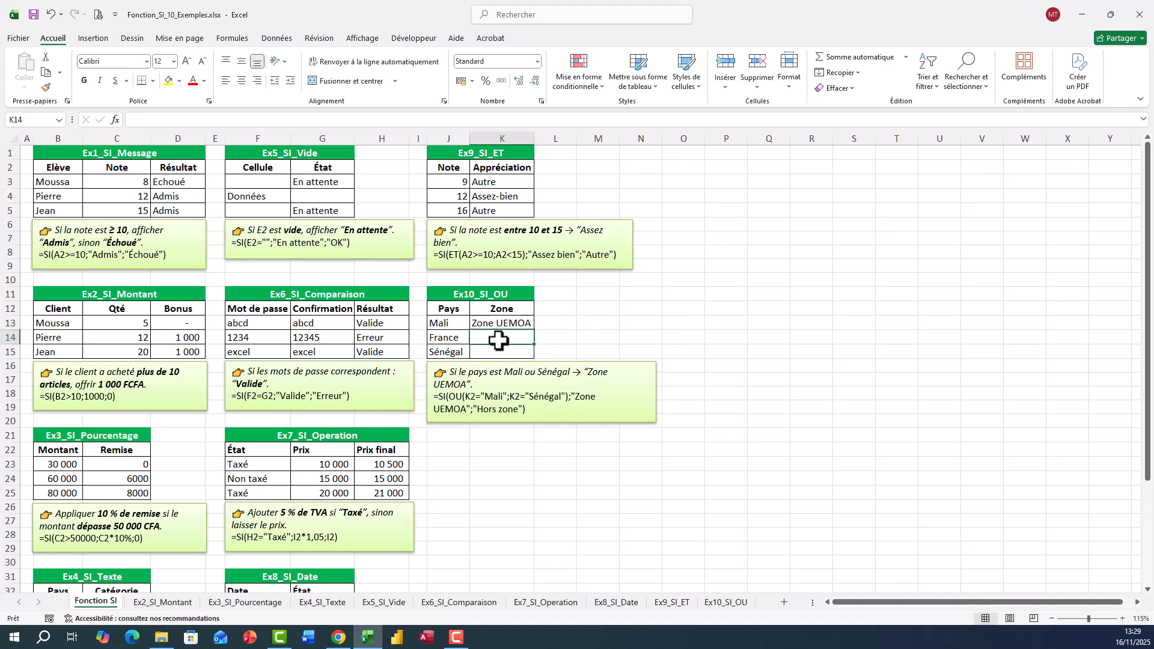
- Fill the Zone formula from K13 down to K15 and check the copy in K15
left_click(452, 326)
left_click(496, 327)
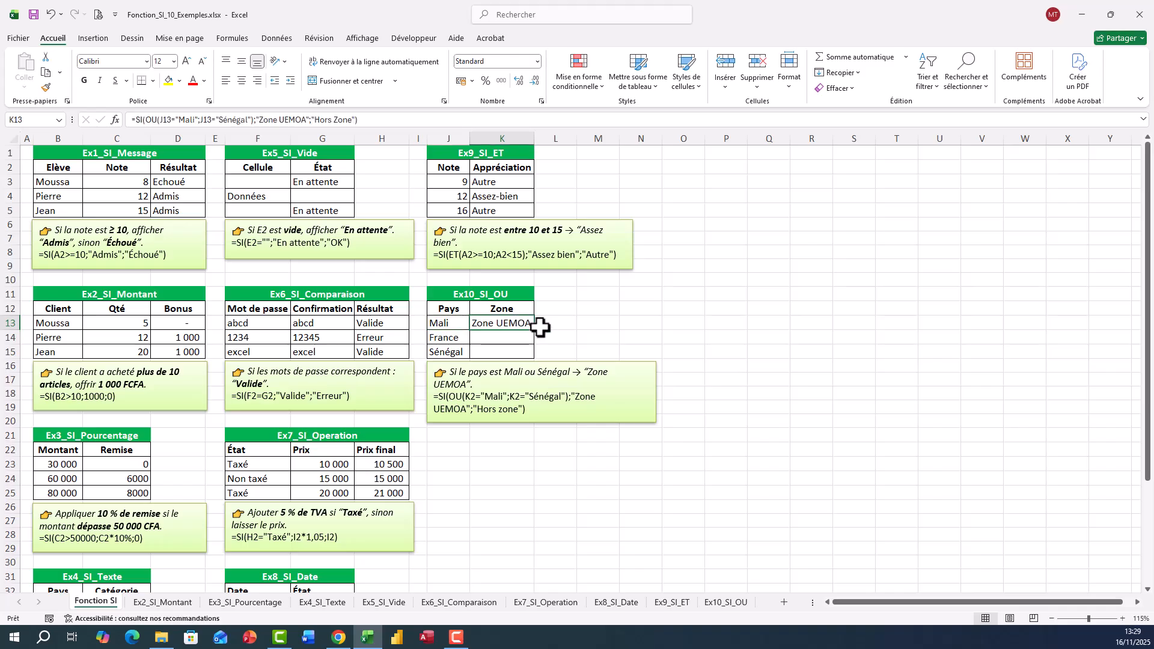
left_click_drag(535, 336, 528, 360)
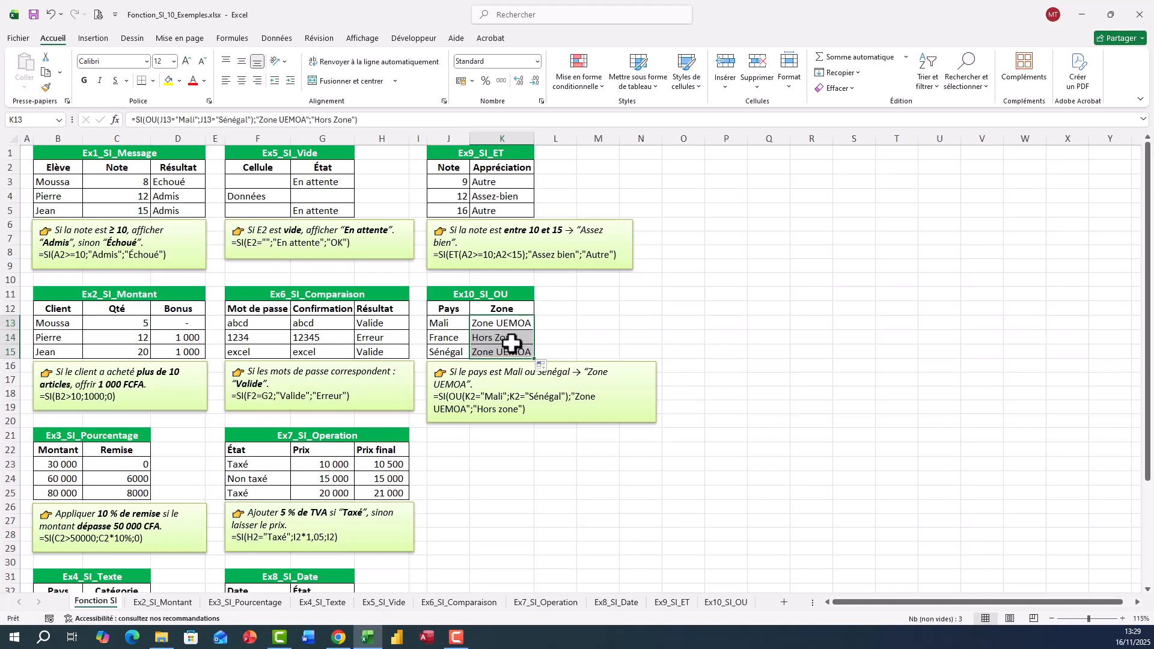
left_click(505, 351)
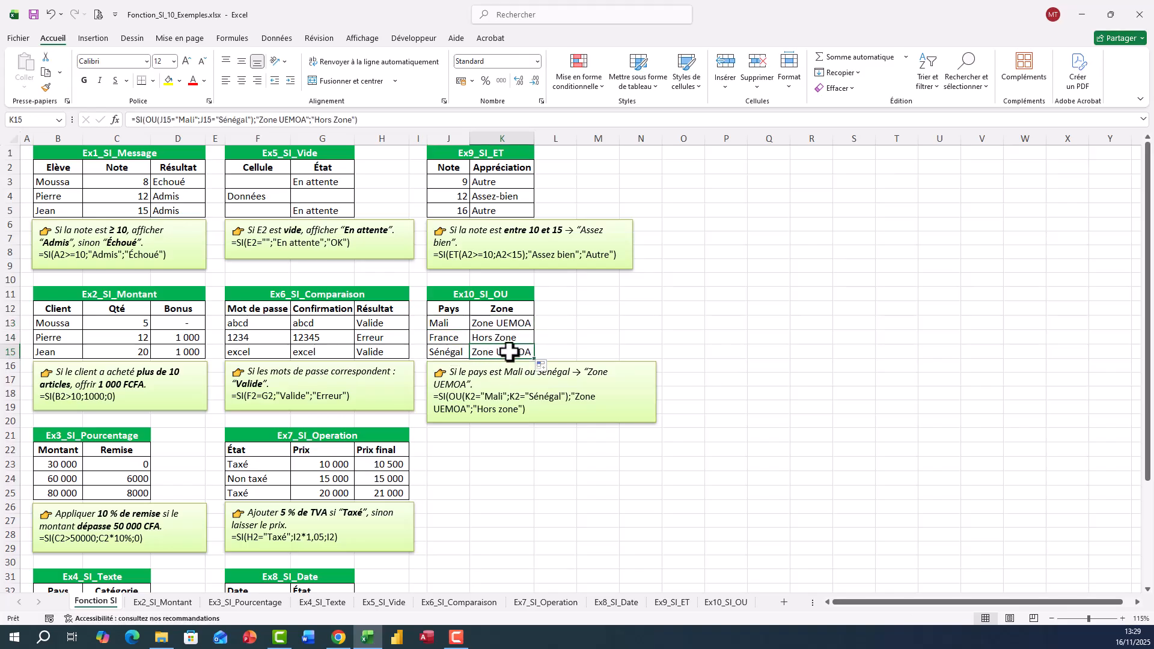
scroll(439, 420, "down", 6)
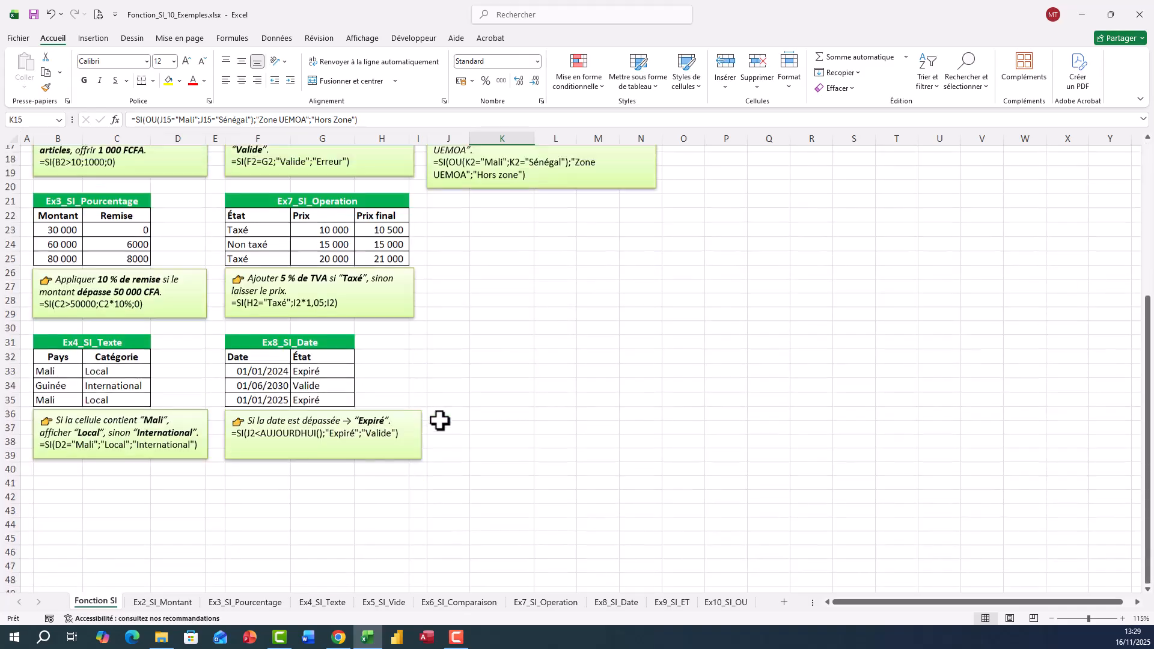
scroll(439, 420, "up", 6)
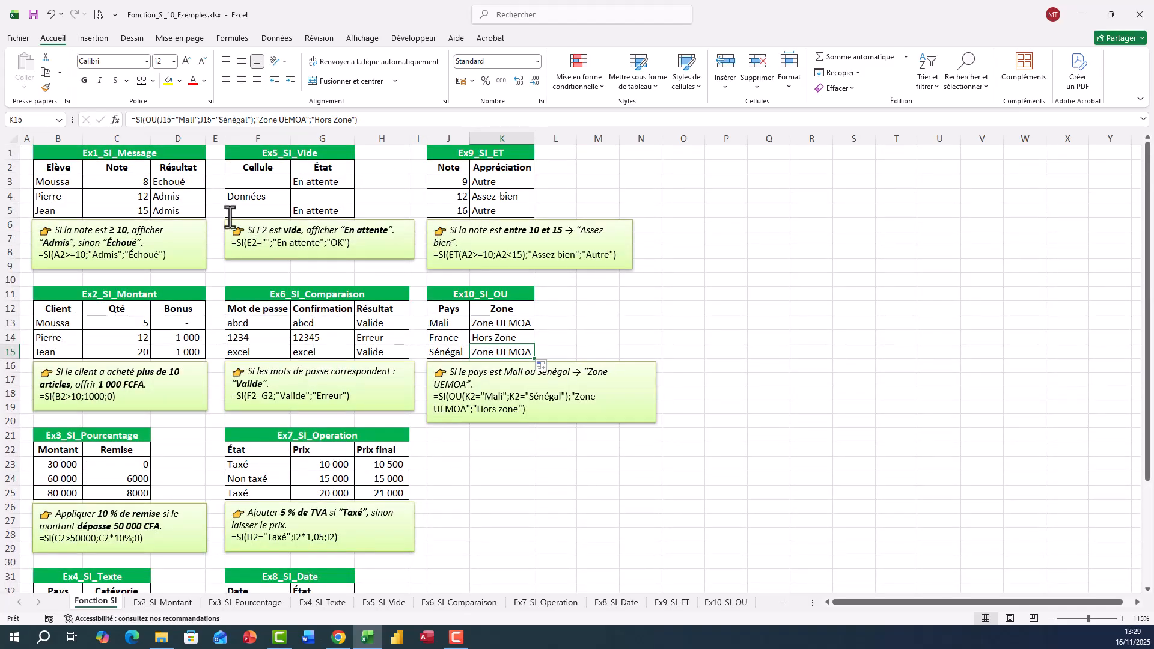